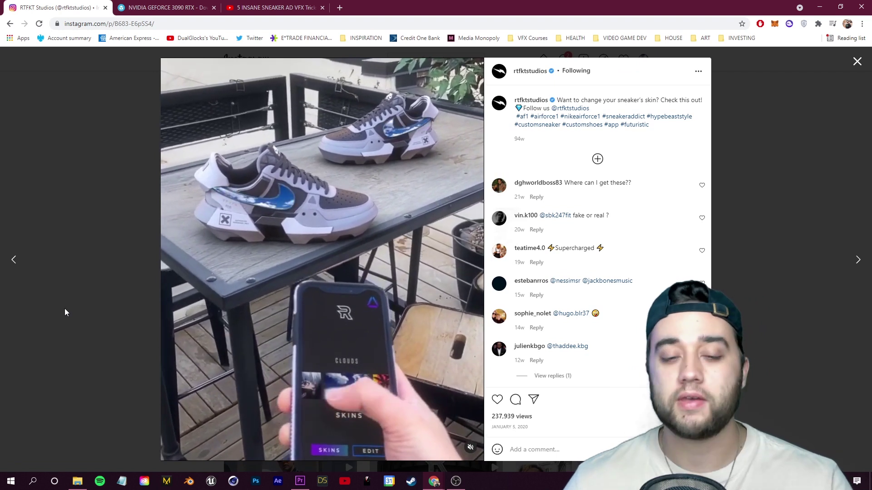
Review the Instagram sneaker reference, then examine the NVIDIA GeForce 3090 RTX model on Sketchfab from another angle.
click(138, 287)
click(392, 254)
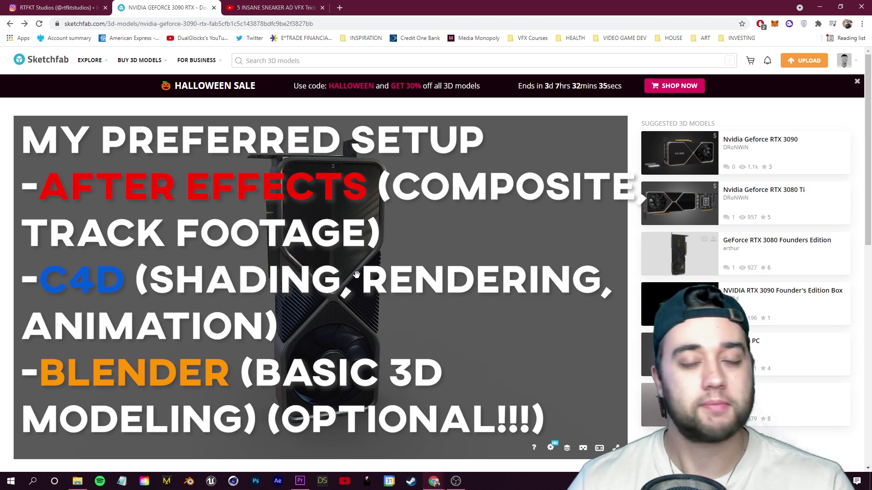
drag(356, 275, 315, 229)
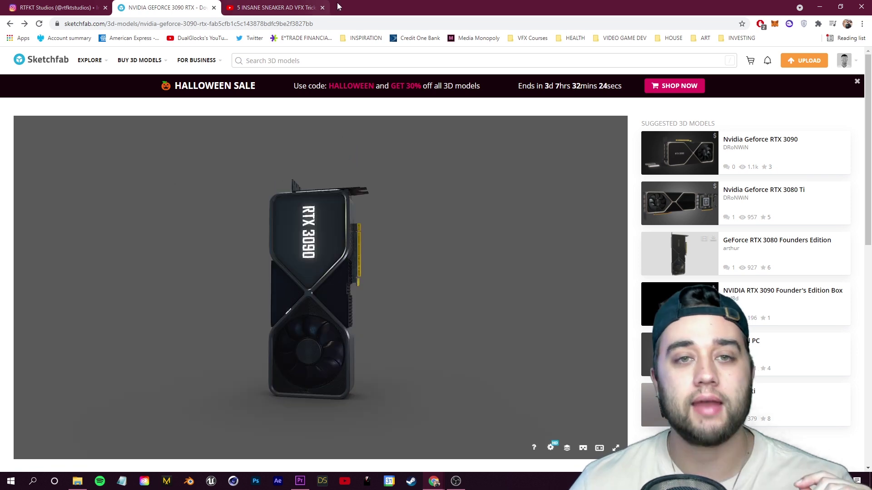
Skim the YouTube sneaker ad VFX tutorial around its chapters on 3D scanning the shoe and cleaning up the scan in Blender.
click(313, 6)
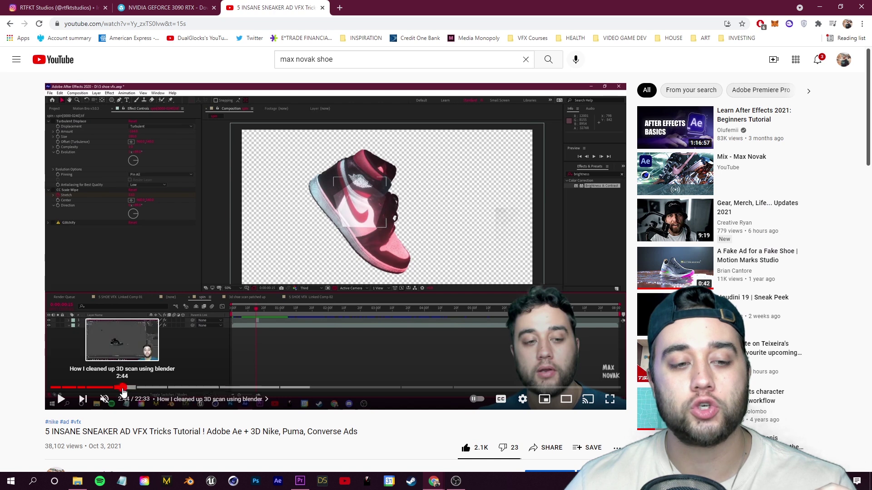
click(123, 388)
click(102, 388)
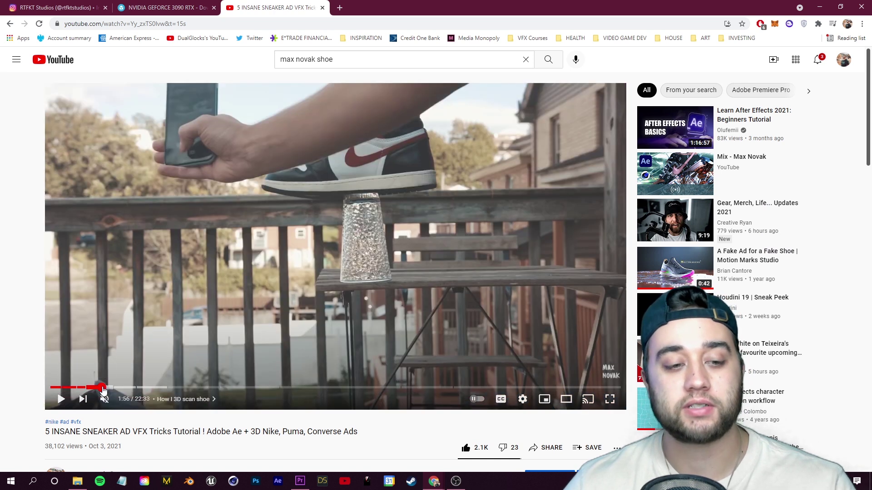
click(105, 388)
click(110, 388)
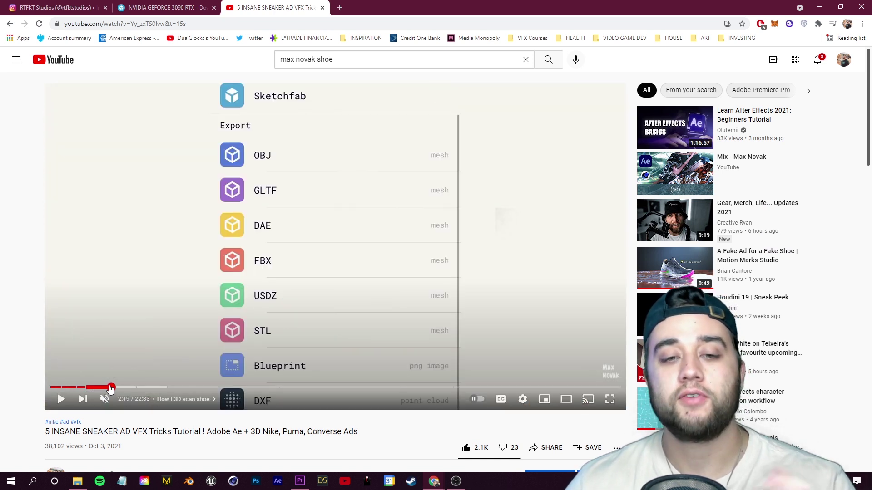
click(122, 387)
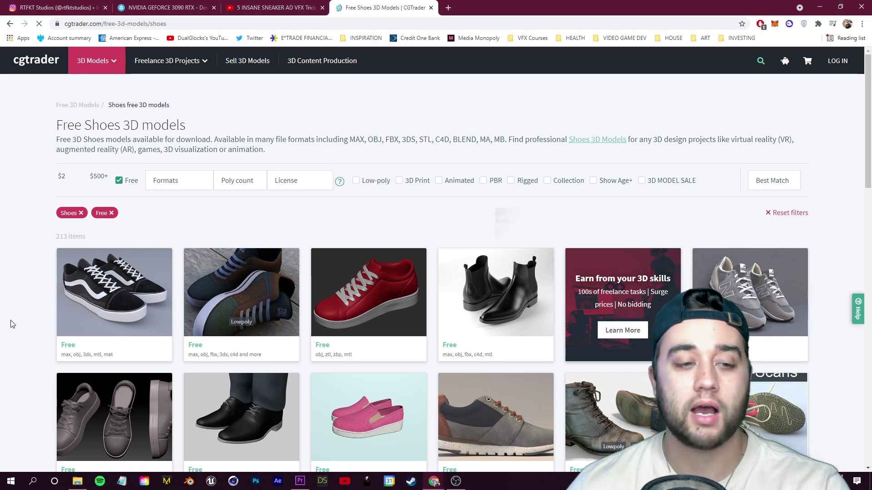
Browse the free shoe models on CGTrader and the YouTube results for "3d model shoe".
scroll(13, 323, down, 9)
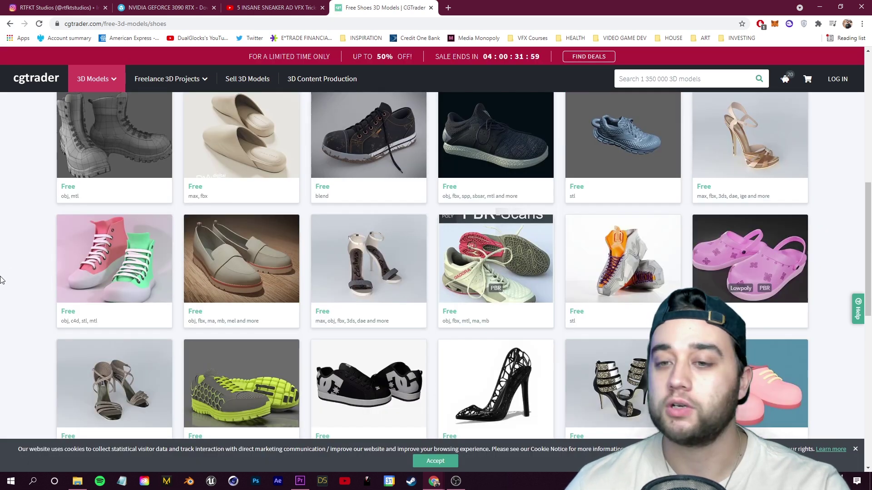
scroll(2, 280, down, 4)
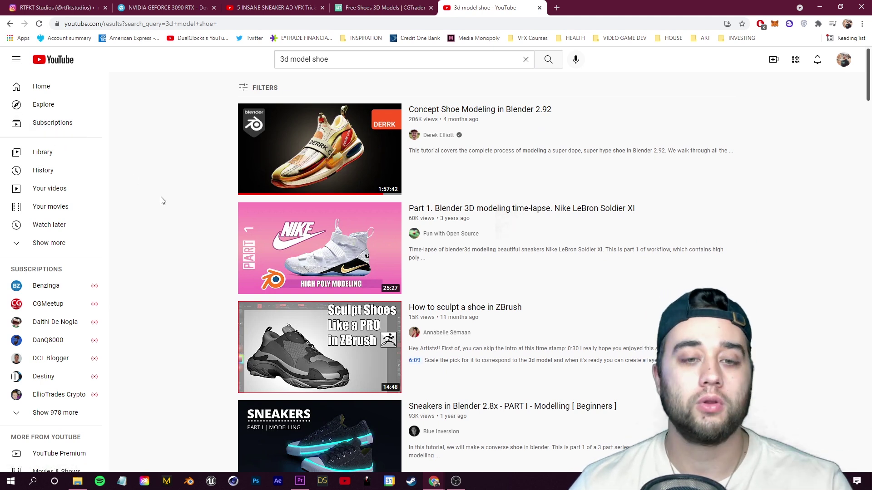
scroll(159, 201, down, 5)
scroll(157, 209, down, 4)
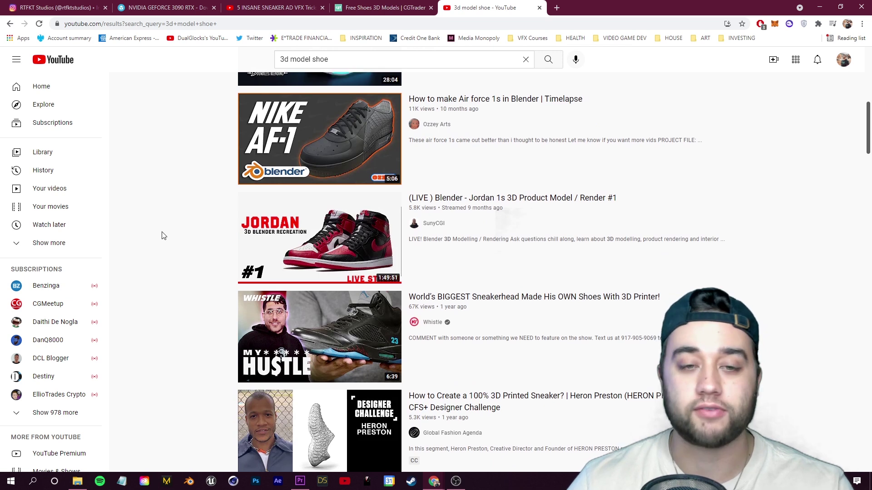
scroll(165, 238, up, 9)
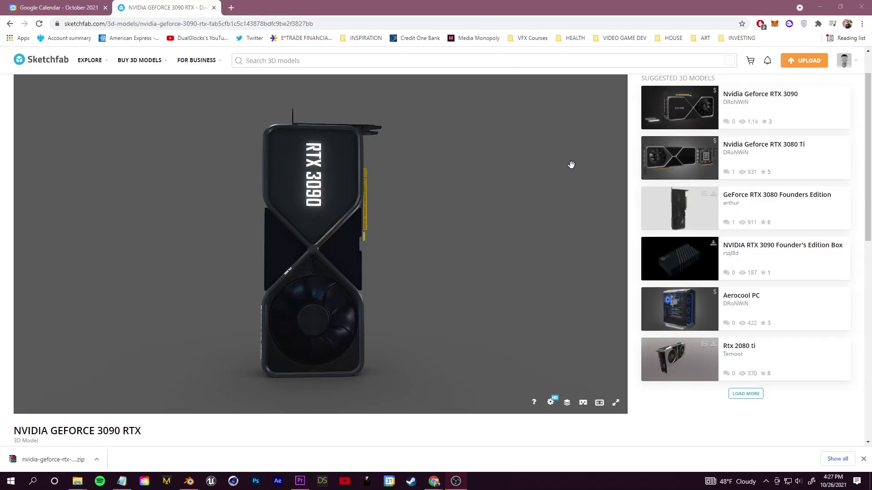
Examine the NVIDIA GeForce 3090 RTX model on its Sketchfab page from a raised angle.
mouse_move(571, 165)
mouse_down()
mouse_move(434, 210)
mouse_move(395, 144)
mouse_move(249, 156)
mouse_move(231, 198)
mouse_move(397, 219)
mouse_move(537, 218)
mouse_move(589, 411)
mouse_up()
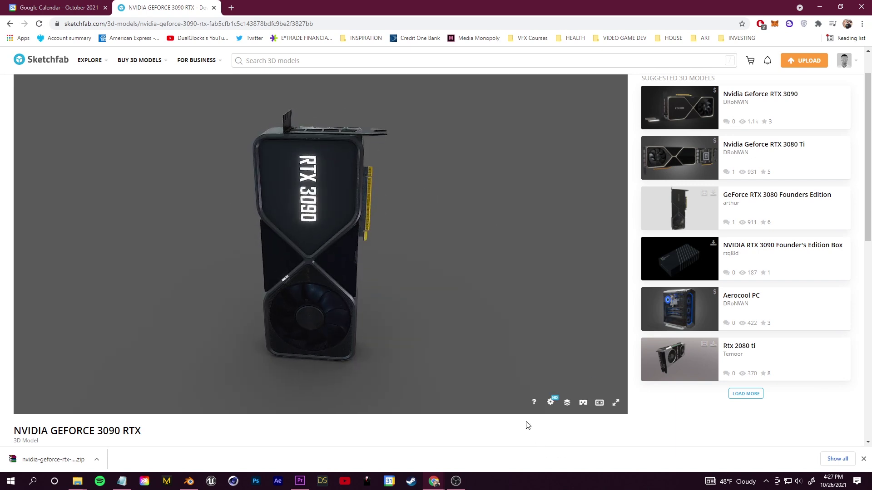
scroll(526, 425, down, 4)
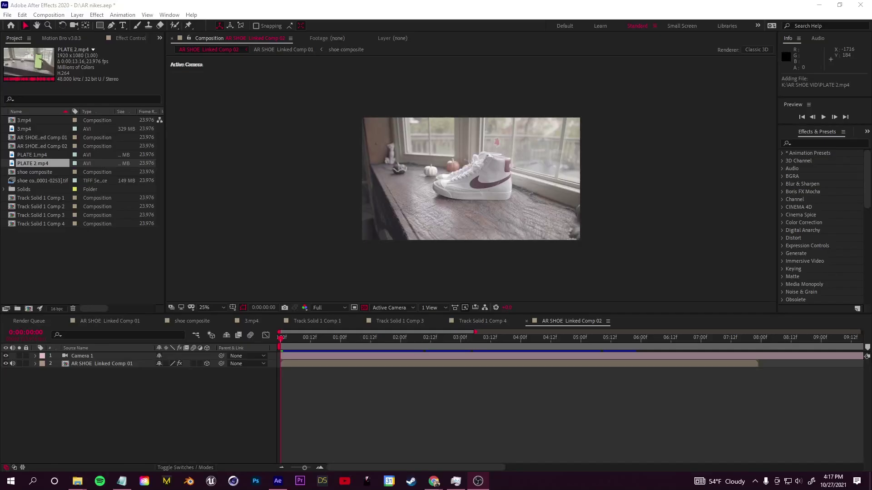
In After Effects, create a new composition from the PLATE 2.mp4 footage.
click(595, 240)
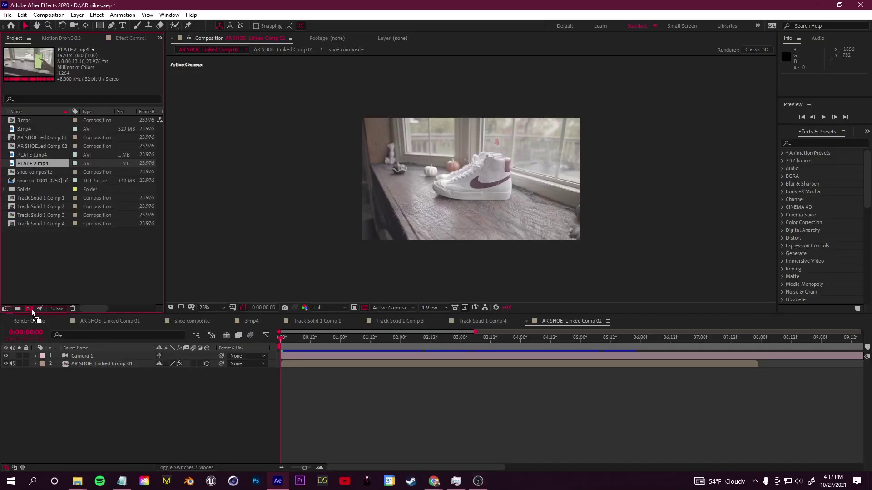
drag(34, 312, 30, 310)
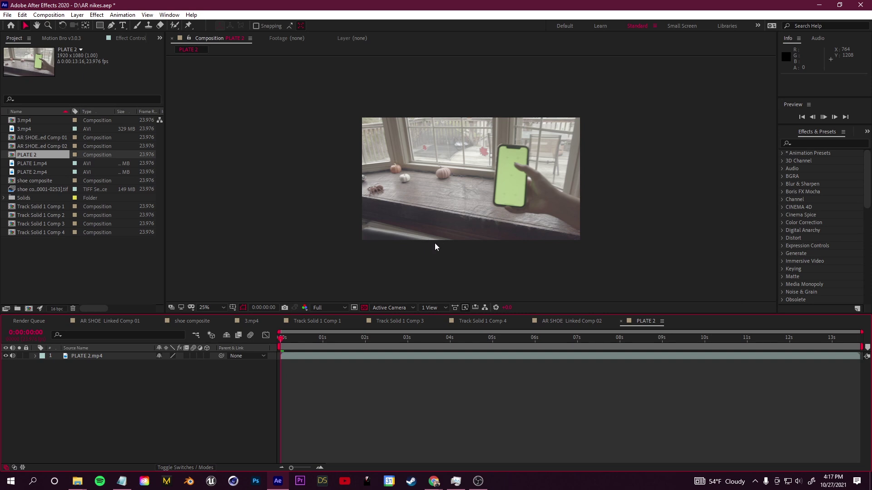
Play back the PLATE 2 shot and examine the green phone screen and the tabletop up close.
key(space)
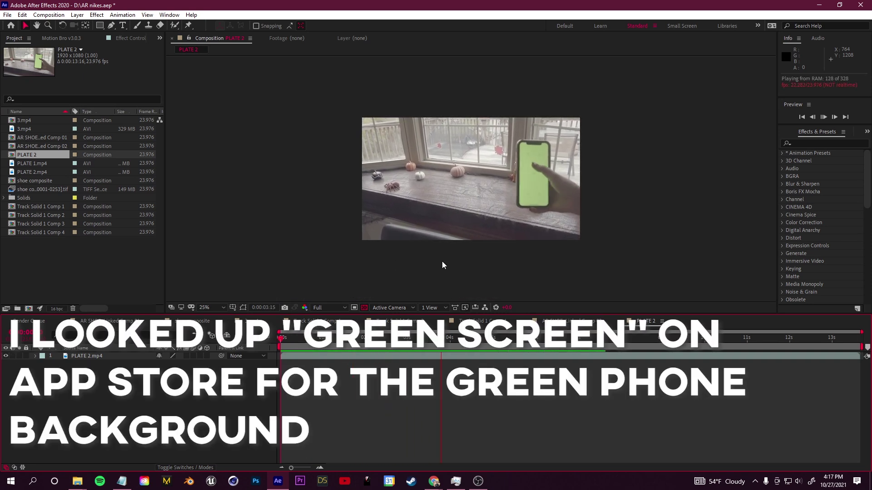
key(space)
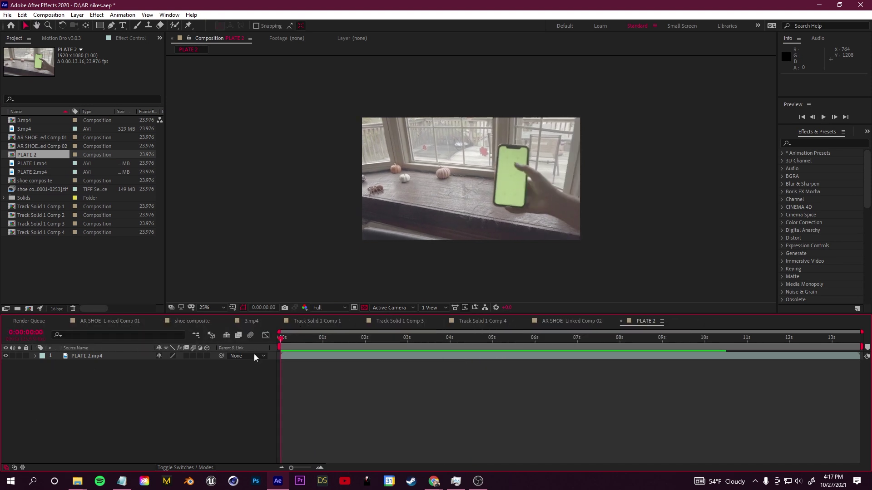
click(466, 220)
scroll(466, 220, up, 6)
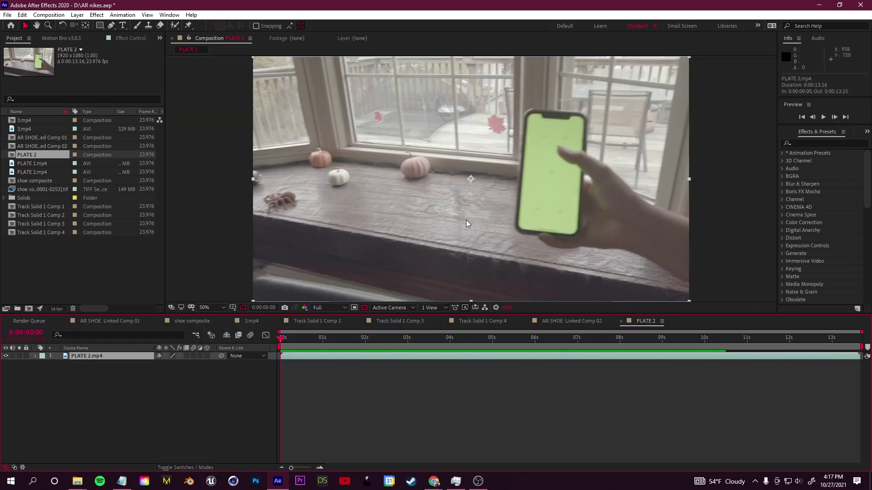
scroll(466, 219, down, 4)
key(space)
scroll(457, 240, up, 2)
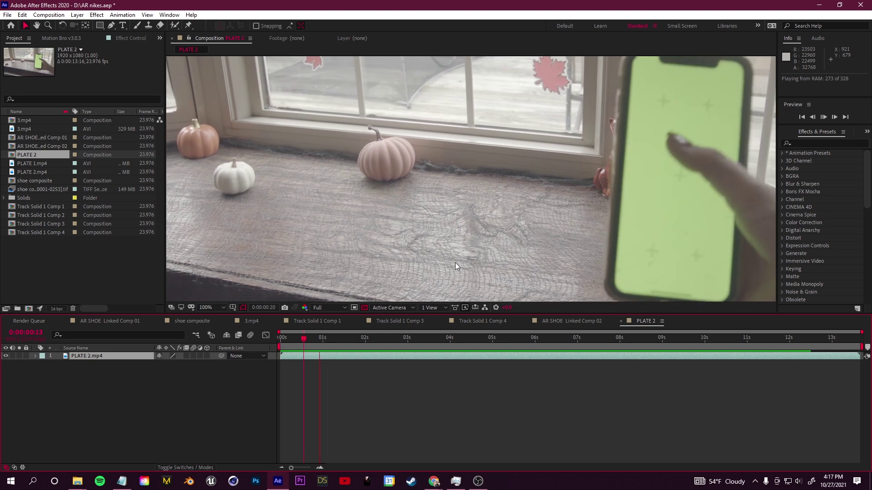
scroll(455, 263, down, 2)
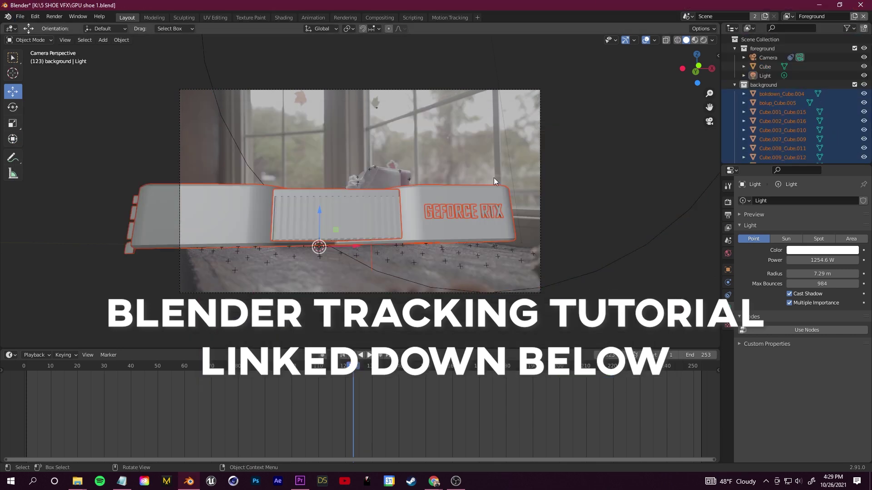
click(806, 173)
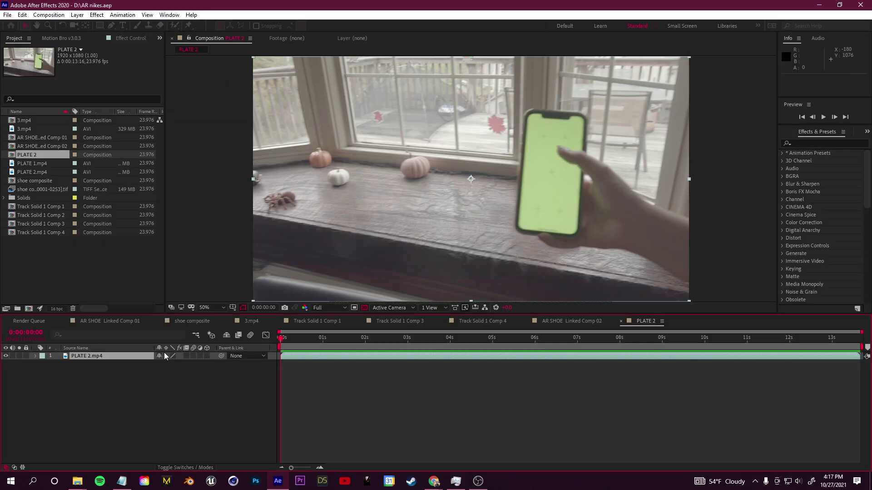
Run the 3D Camera Tracker on the PLATE 2.mp4 layer to analyze and solve the camera.
right_click(97, 358)
mouse_move(171, 249)
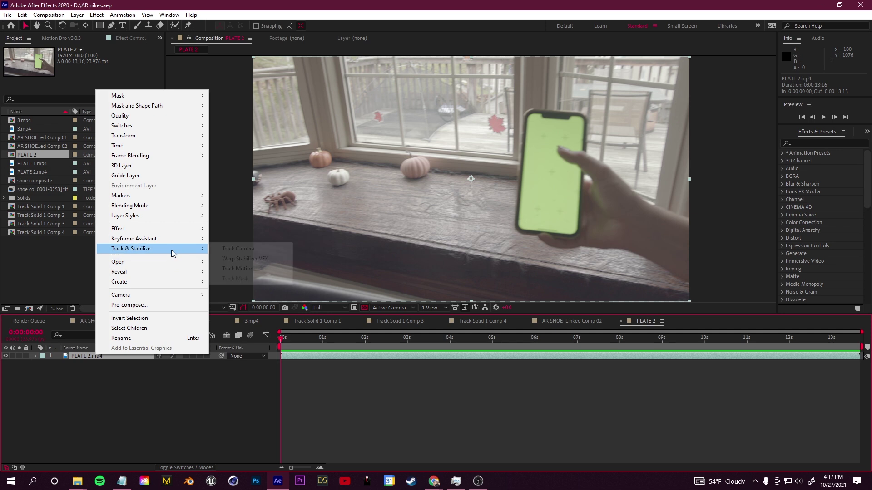
click(258, 249)
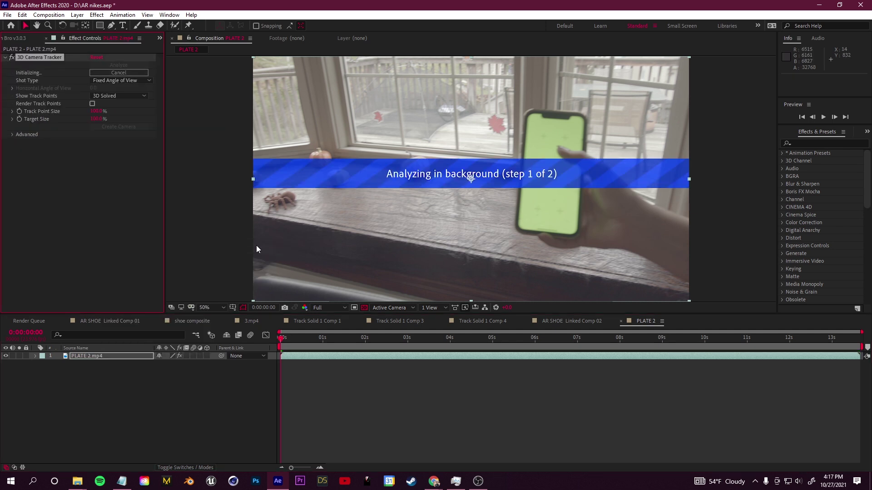
key(comma)
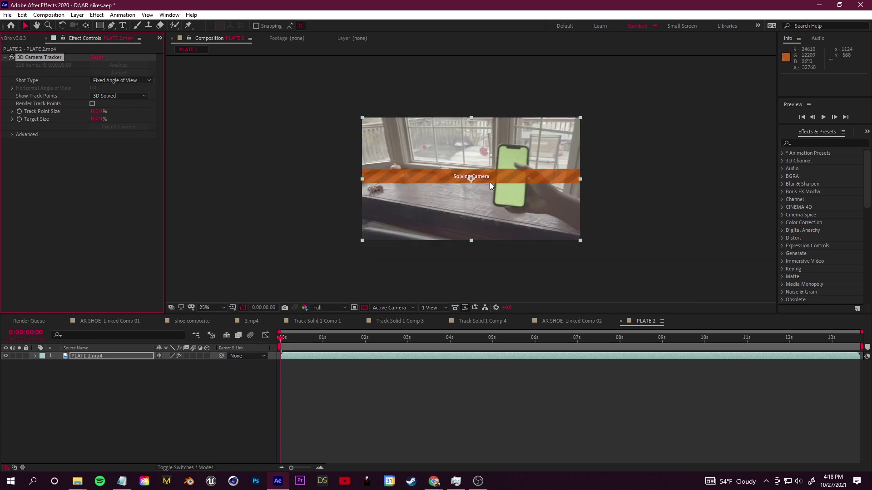
scroll(462, 184, up, 2)
At 0:00:02:02, create a solid and camera from the track points on the tabletop in front of the pink pumpkin.
drag(280, 338, 369, 355)
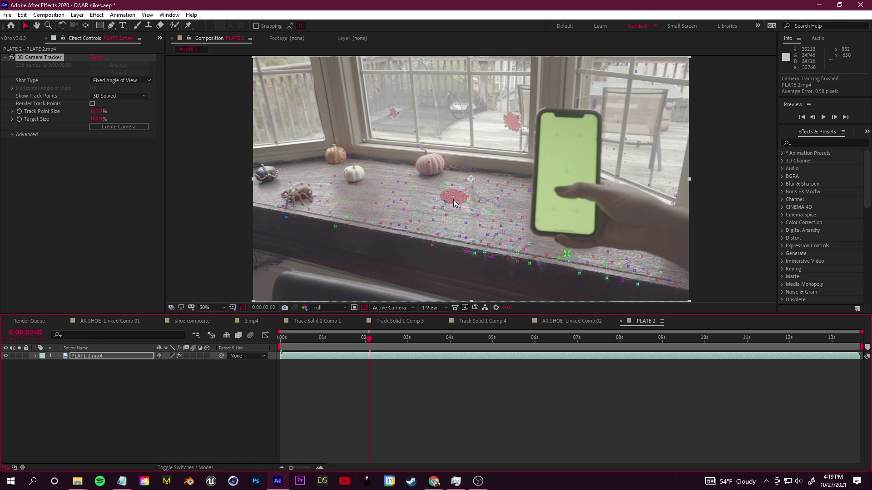
scroll(444, 195, up, 4)
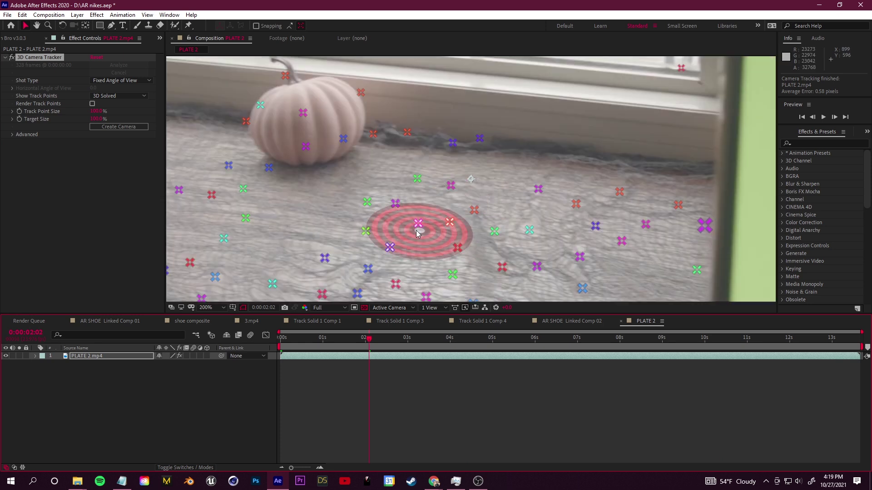
scroll(405, 233, down, 4)
scroll(430, 229, up, 2)
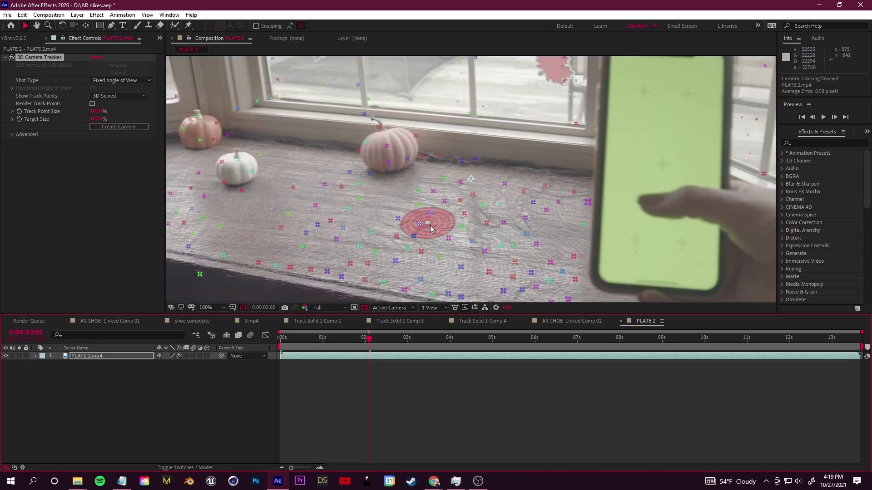
right_click(426, 234)
key(Escape)
scroll(432, 238, down, 2)
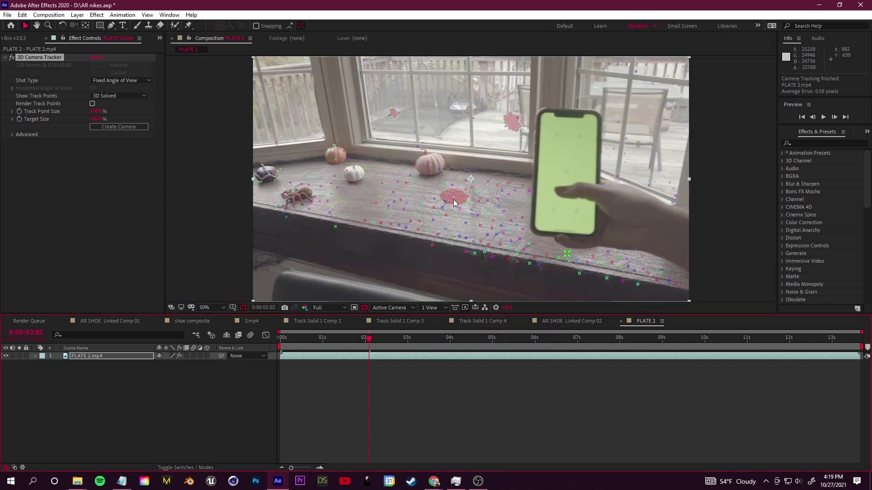
scroll(447, 201, up, 4)
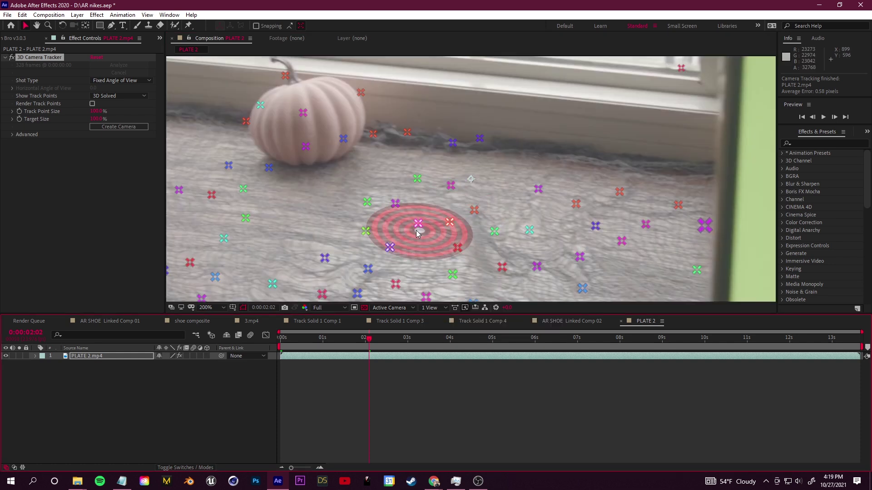
scroll(409, 233, down, 2)
right_click(428, 234)
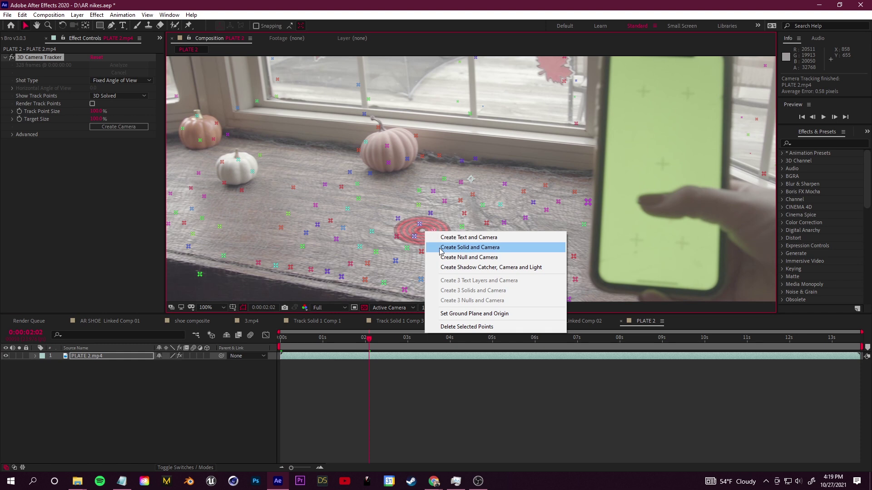
key(Escape)
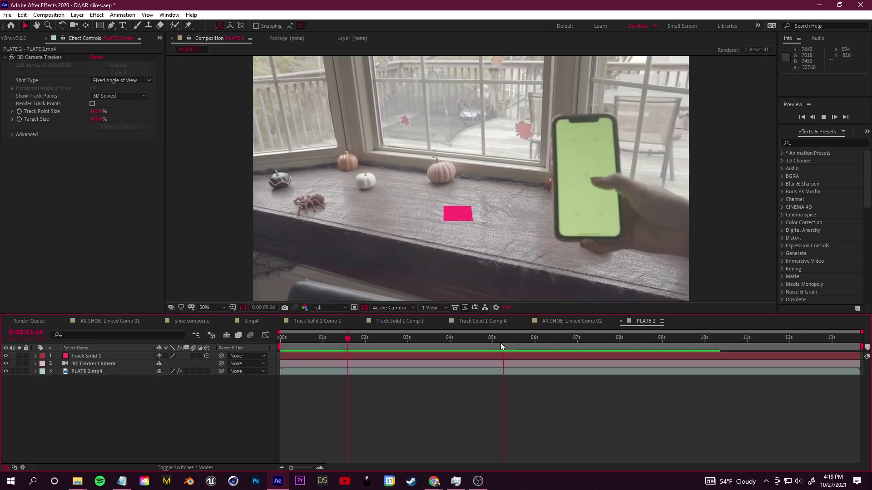
Enlarge the track solid on the tabletop and play back the shot to check how it follows the surface.
key(space)
drag(351, 357, 352, 356)
click(147, 357)
drag(457, 216, 476, 225)
key(space)
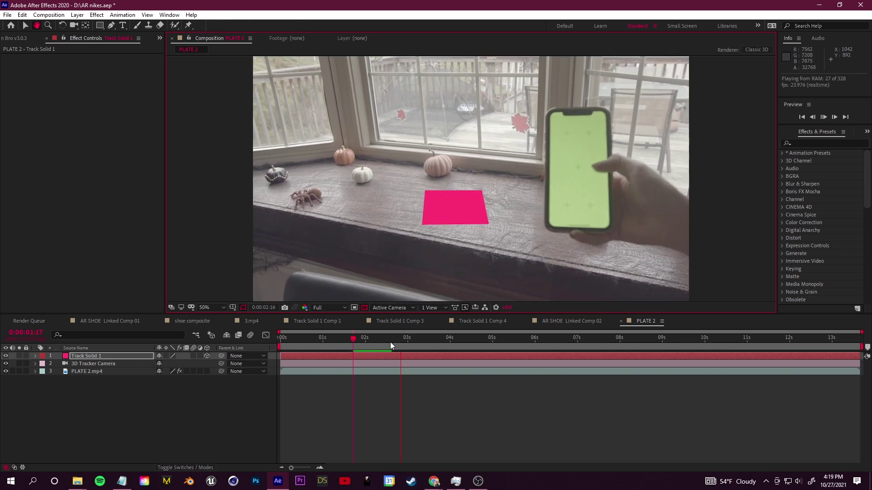
key(space)
click(287, 338)
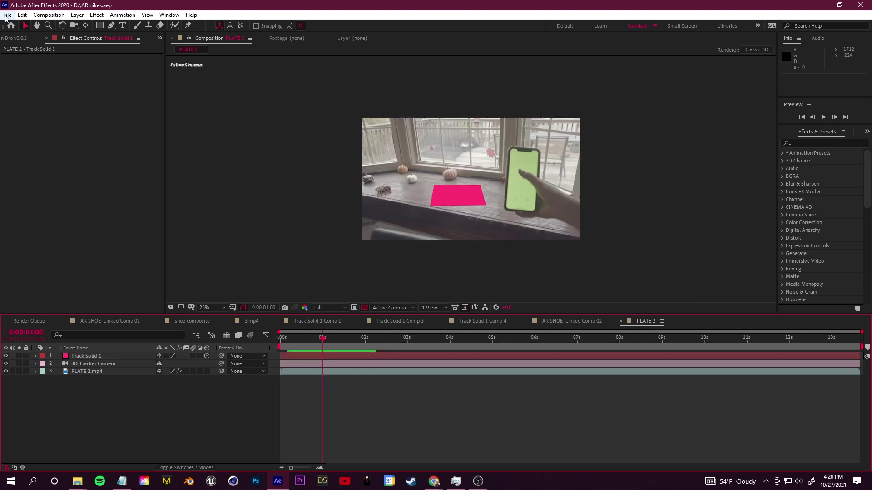
Export the PLATE 2 composition with the Maxon Cinema 4D Exporter.
click(7, 15)
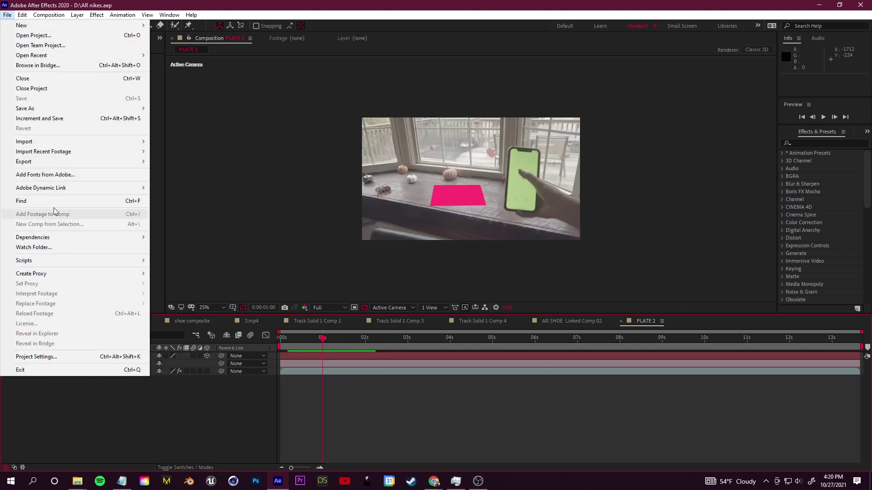
mouse_move(50, 162)
click(200, 192)
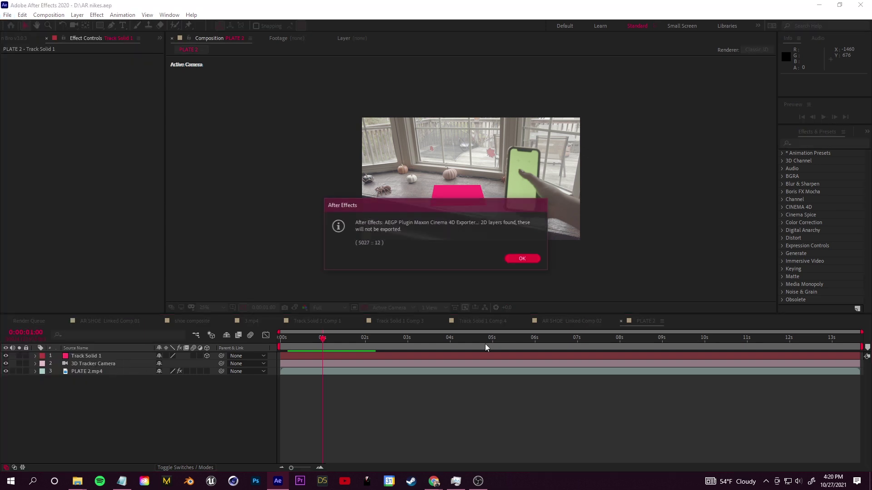
click(522, 258)
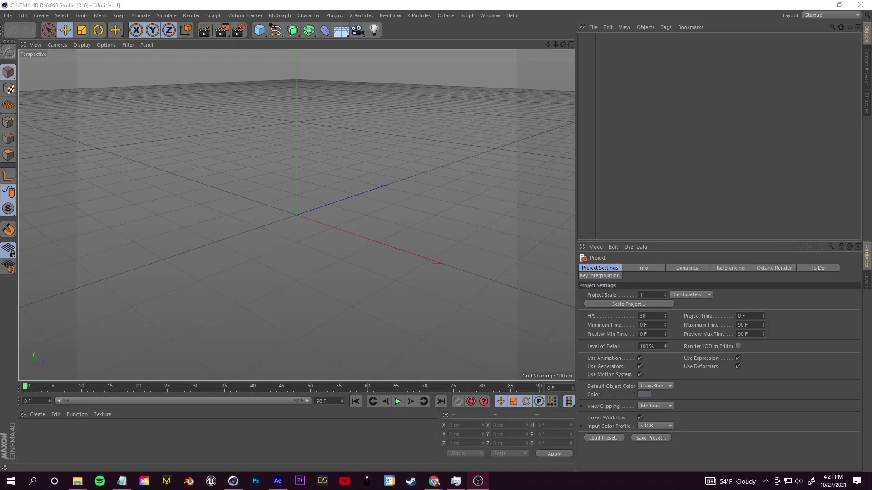
Open the TRACK IN SHOES.c4d file and scrub its timeline through the tracked camera.
click(8, 15)
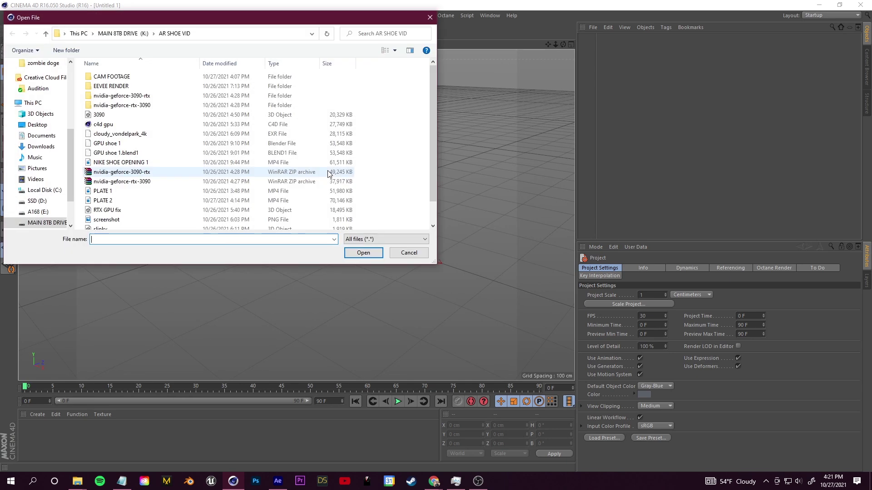
scroll(109, 195, down, 3)
double_click(114, 215)
drag(27, 390, 110, 393)
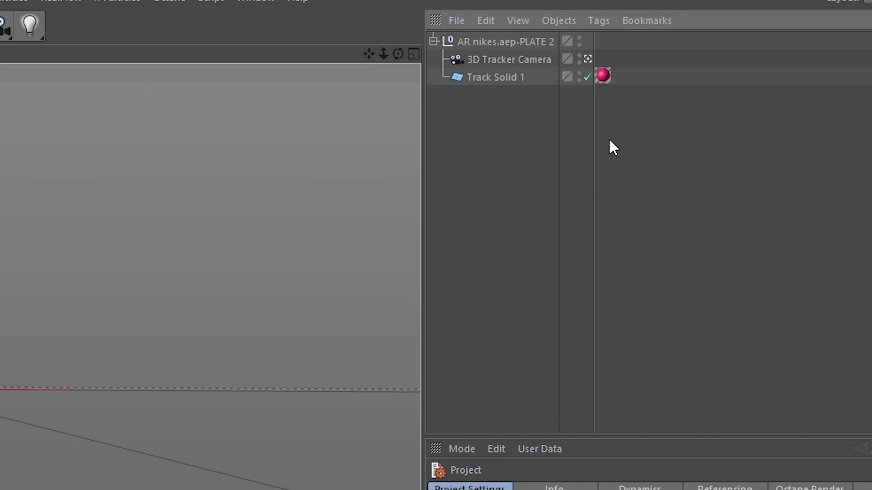
Leave the 3D Tracker Camera view and play the animation to examine the camera's path relative to the track solid.
click(585, 57)
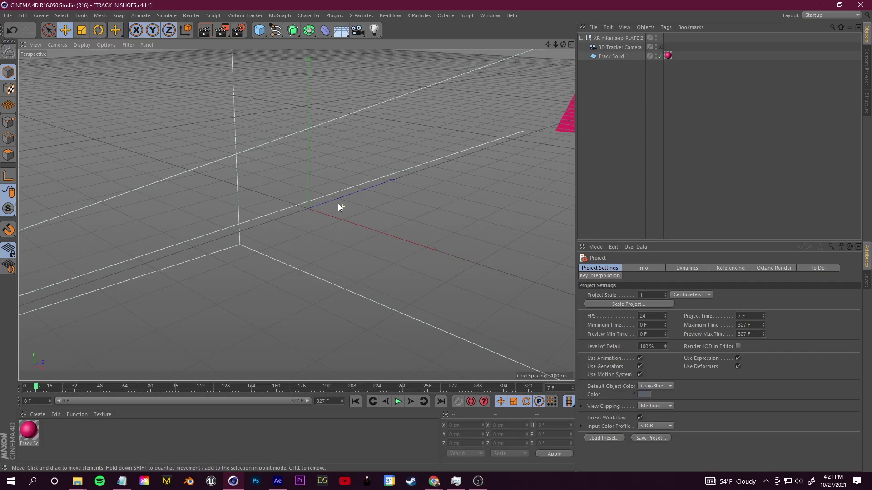
scroll(290, 194, down, 8)
scroll(273, 181, down, 3)
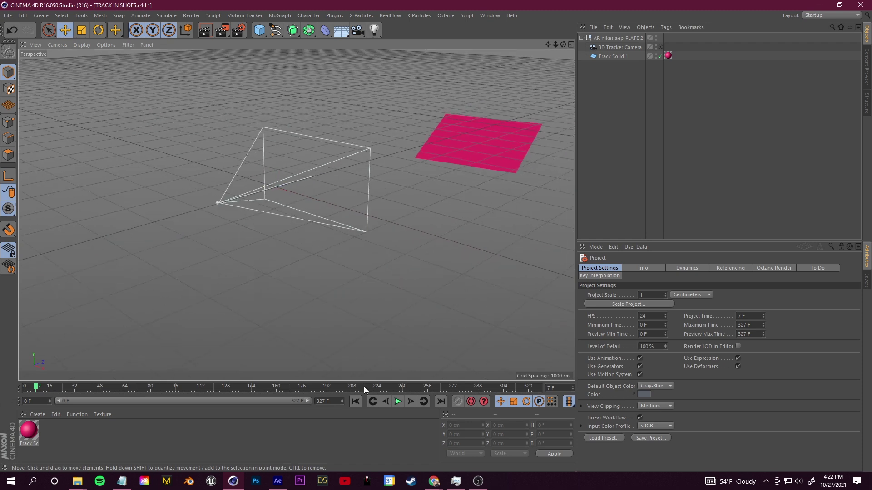
click(397, 401)
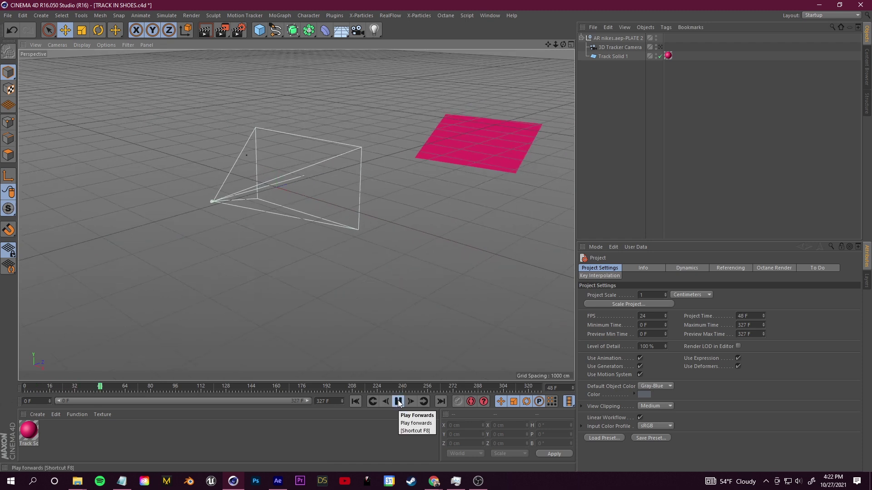
click(399, 403)
drag(97, 389, 43, 388)
mouse_move(455, 192)
alt+mouse_down()
mouse_move(435, 193)
mouse_move(472, 191)
alt+mouse_up()
drag(548, 45, 622, 75)
scroll(461, 154, down, 5)
drag(548, 44, 494, 70)
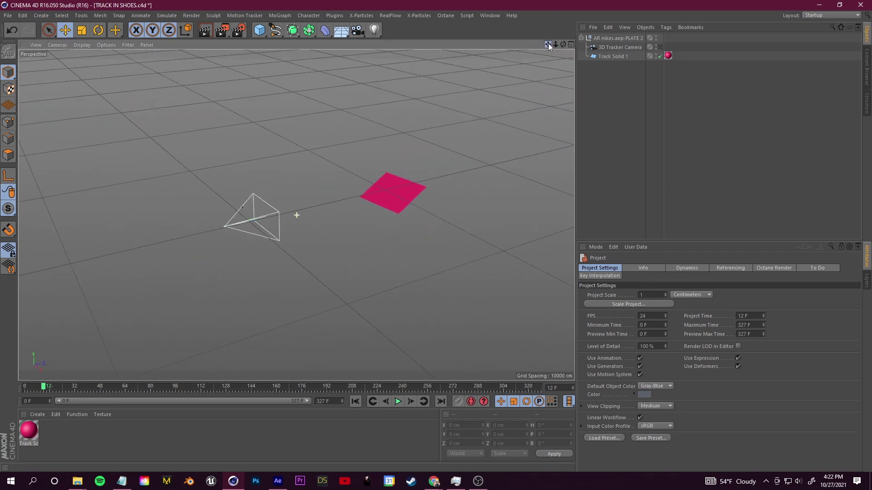
scroll(391, 200, up, 4)
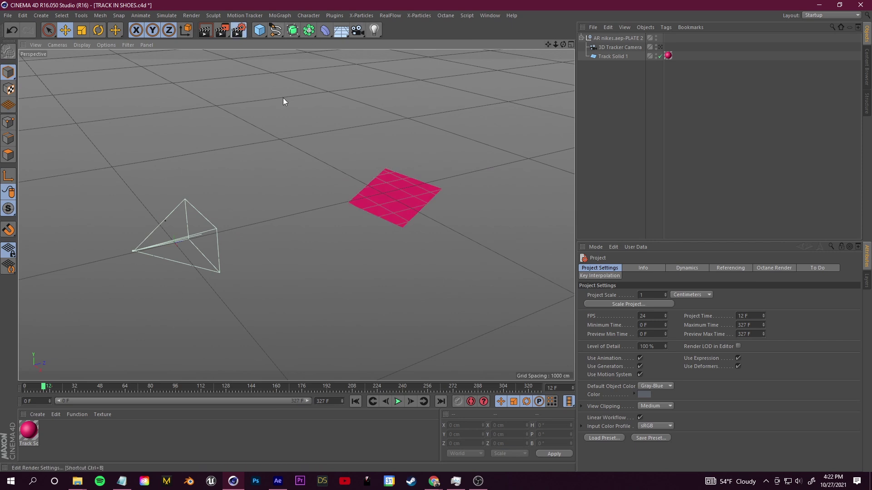
key(ctrl+b)
click(117, 29)
click(106, 75)
key(Escape)
Merge the "3d shoe scan patched up" model into the scene.
click(594, 27)
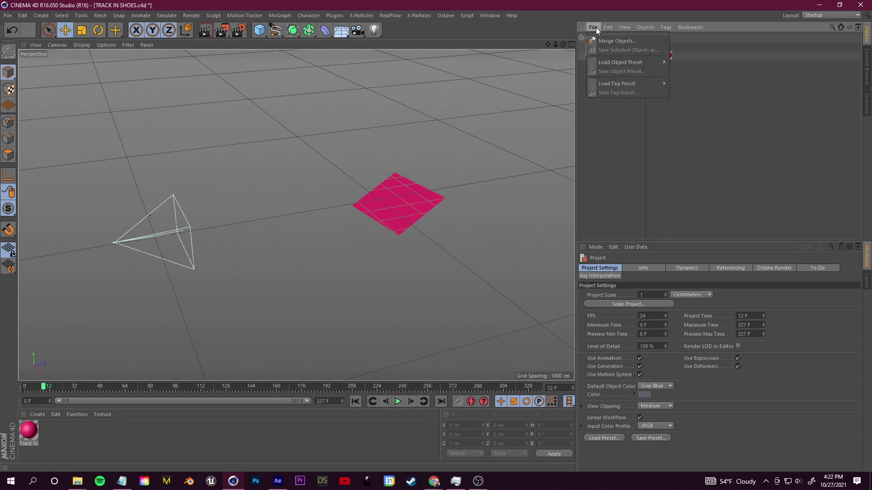
click(614, 39)
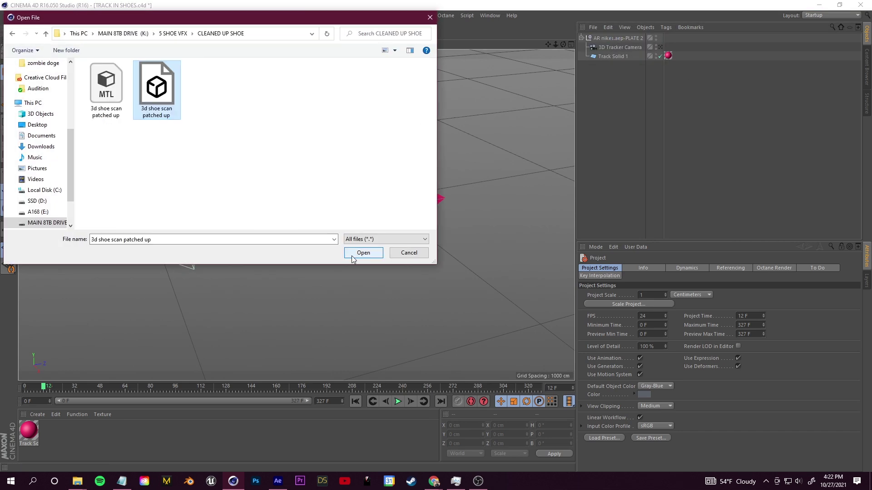
click(352, 255)
click(334, 347)
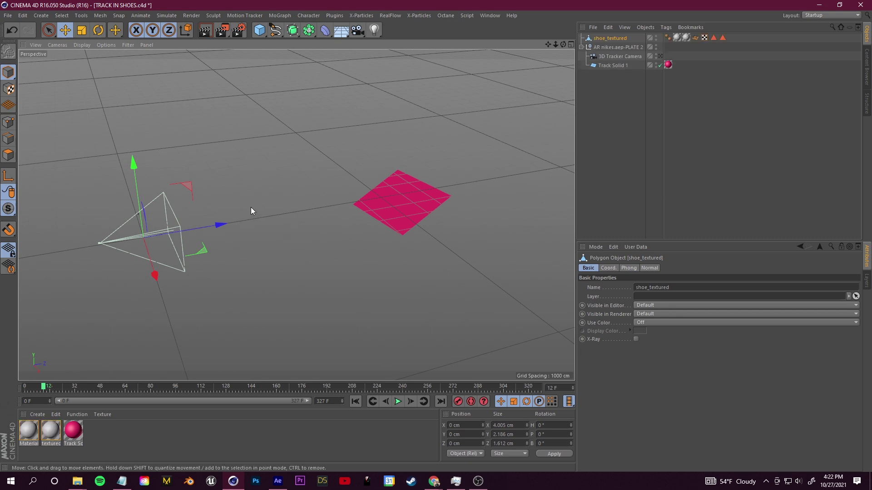
Scale the shoe up to about 1948 × 1063 × 784 cm and move it onto the track solid.
scroll(257, 231, up, 2)
alt+drag(257, 231, 303, 218)
scroll(278, 257, up, 5)
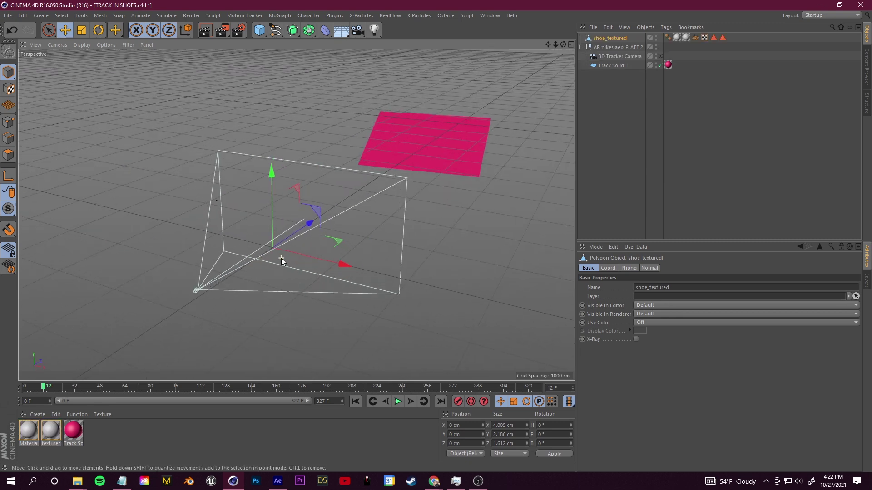
scroll(270, 232, up, 8)
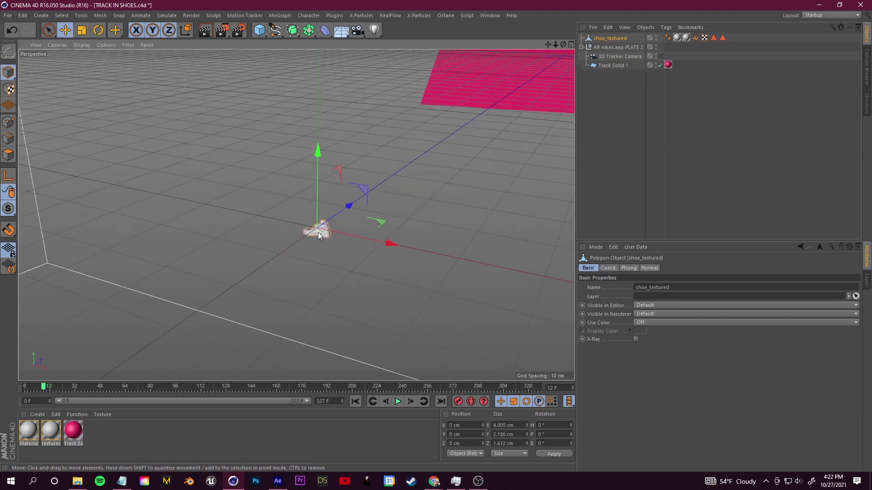
alt+drag(327, 237, 266, 251)
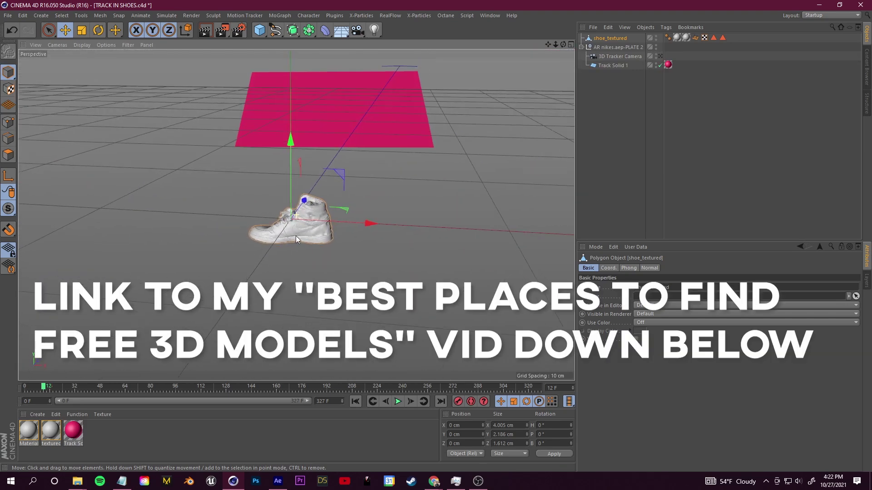
alt+drag(296, 236, 318, 200)
scroll(279, 242, up, 3)
key(t)
key(e)
alt+drag(318, 200, 33, 401)
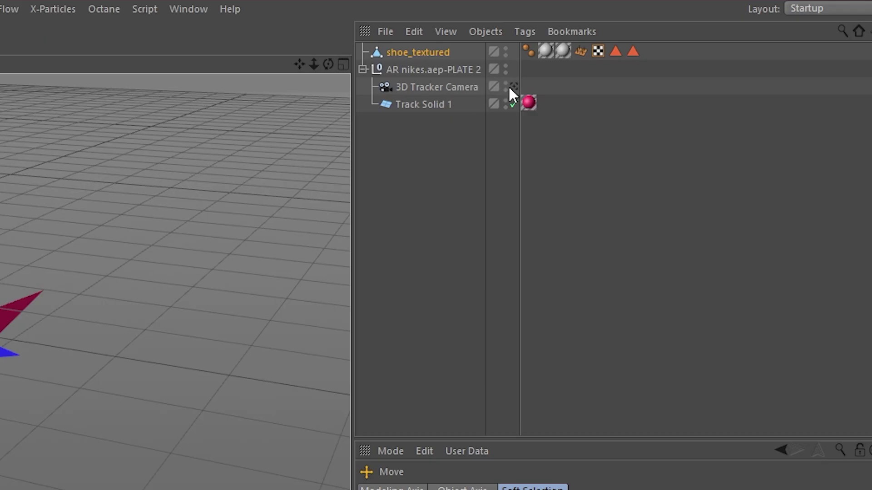
Play the animation through the 3D Tracker Camera and save the TRACK IN SHOES.c4d project.
click(660, 56)
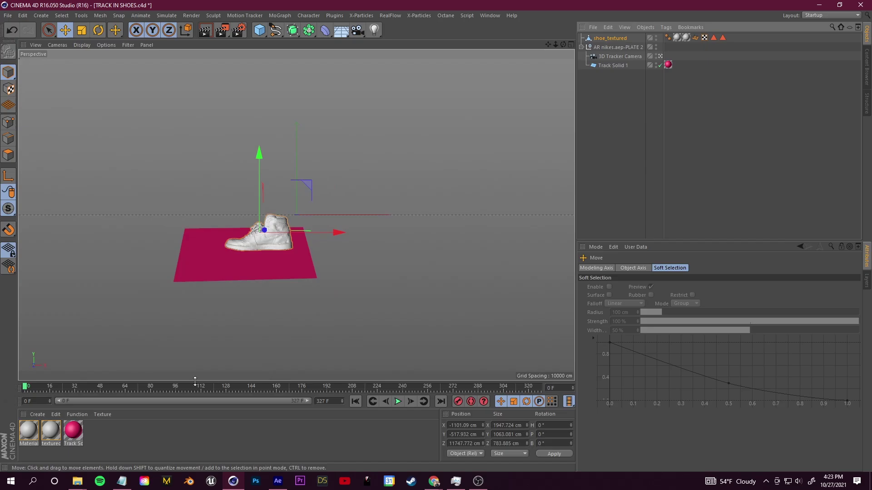
click(398, 402)
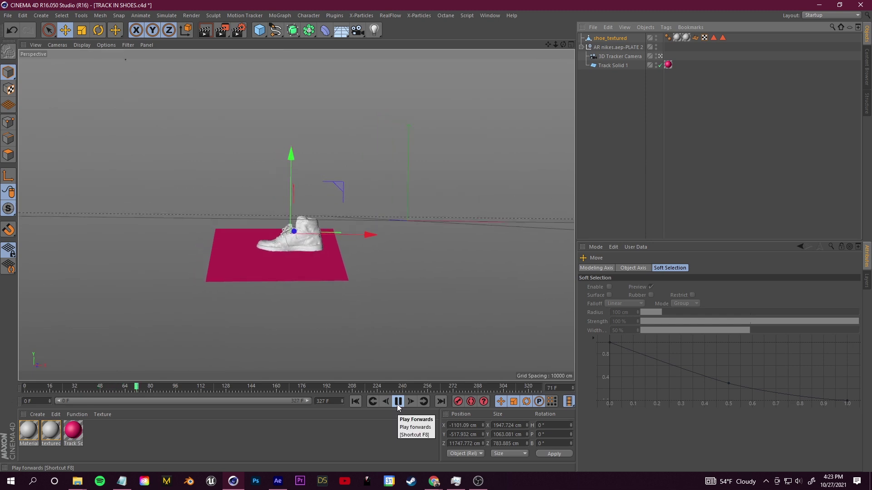
click(8, 15)
click(60, 100)
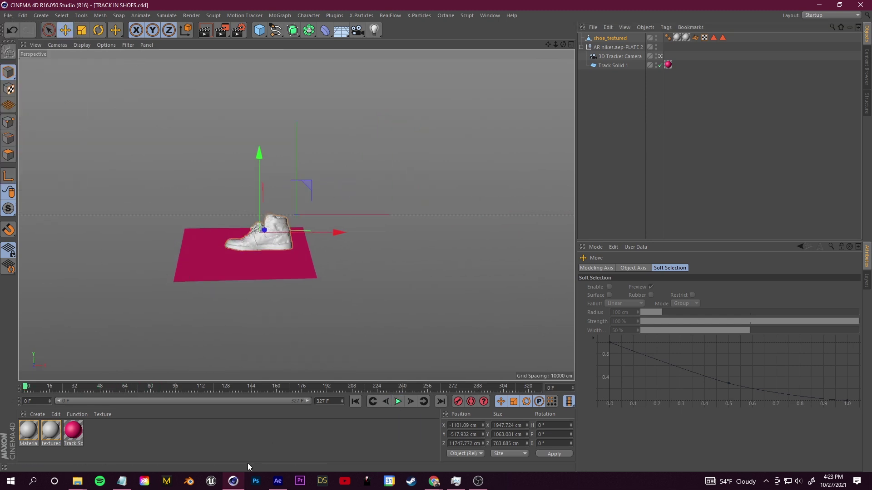
Switch to After Effects, add TRACK IN SHOES.c4d as the uppermost layer of the PLATE 2 composition, and save the project.
click(278, 481)
drag(336, 344, 309, 347)
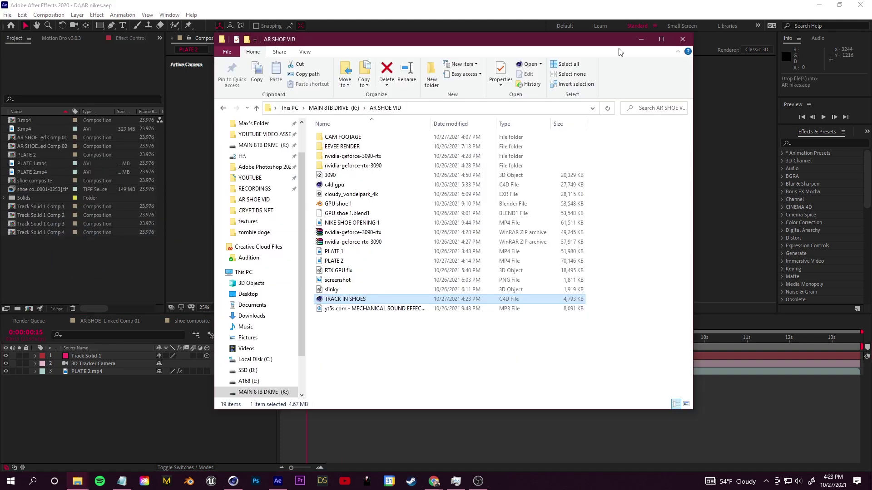
drag(345, 299, 81, 255)
drag(49, 209, 121, 363)
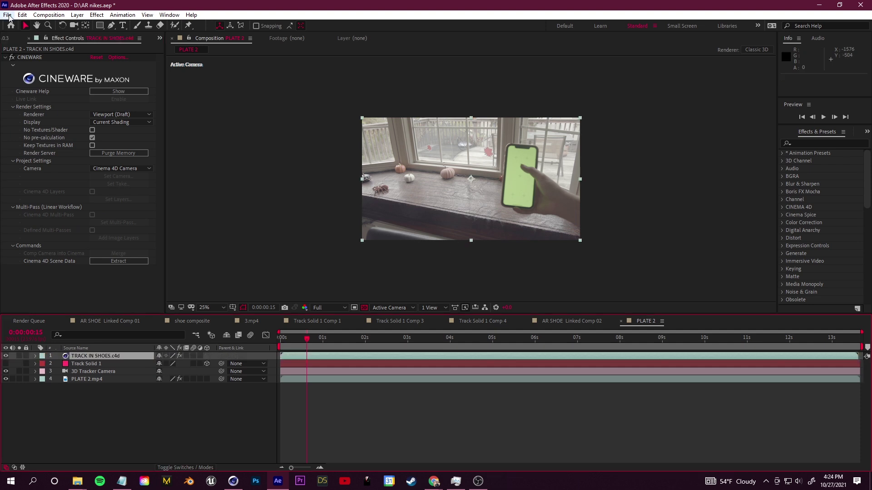
click(7, 15)
click(35, 101)
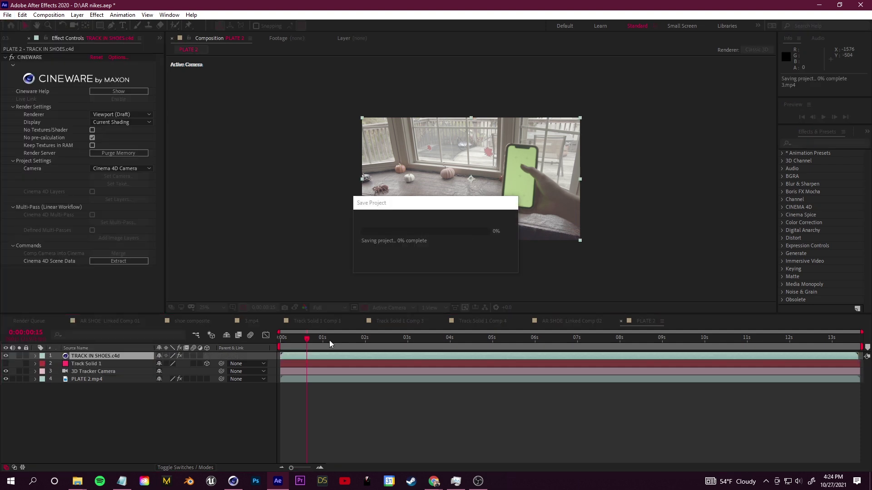
Preview PLATE 2 from the start and scrub to 0:00:06:19 to check how the shoe follows the tabletop.
drag(308, 342, 280, 340)
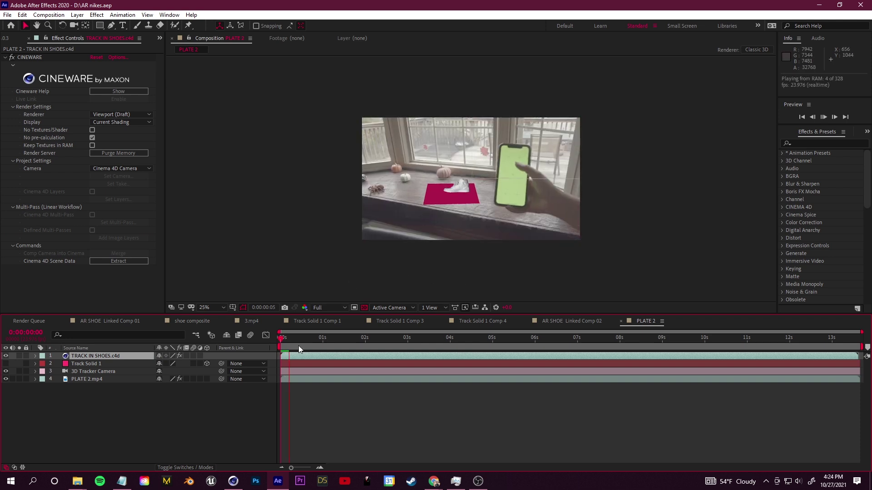
drag(287, 347, 569, 350)
scroll(461, 185, up, 2)
scroll(519, 247, down, 2)
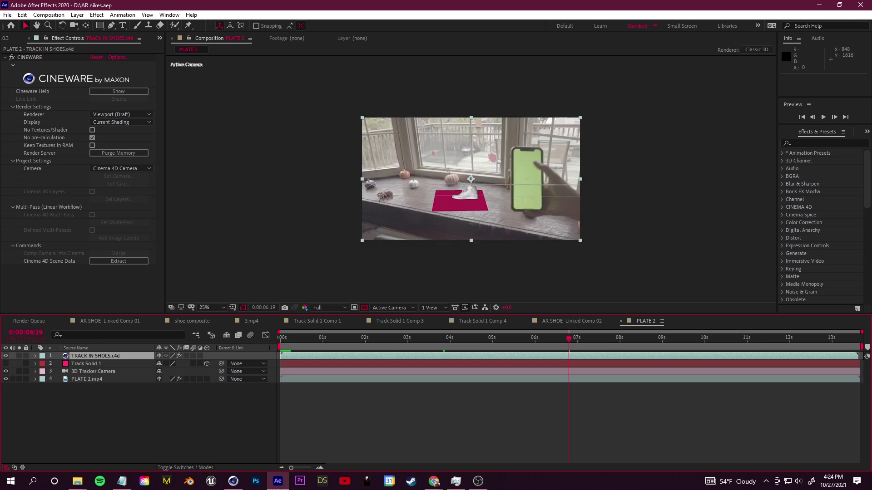
Switch back to Cinema 4D and scale the shoe up until it is about as wide as the track solid.
mouse_move(230, 484)
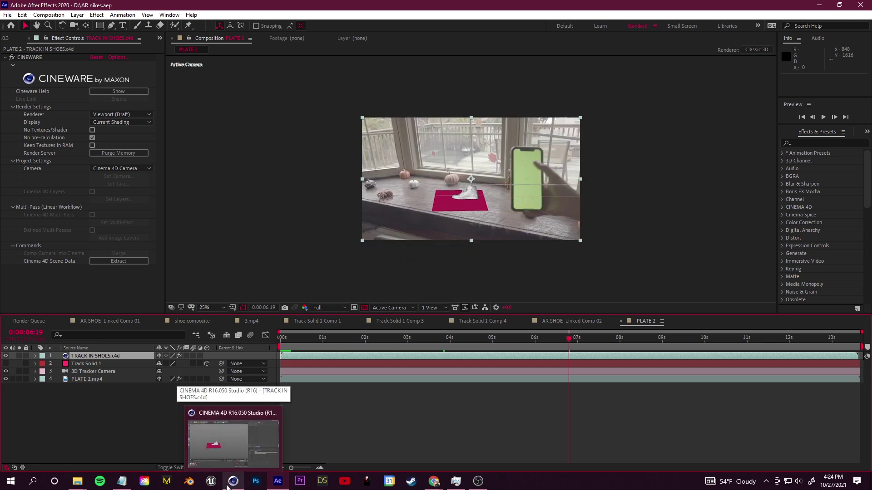
click(234, 435)
click(82, 30)
drag(362, 176, 557, 99)
key(e)
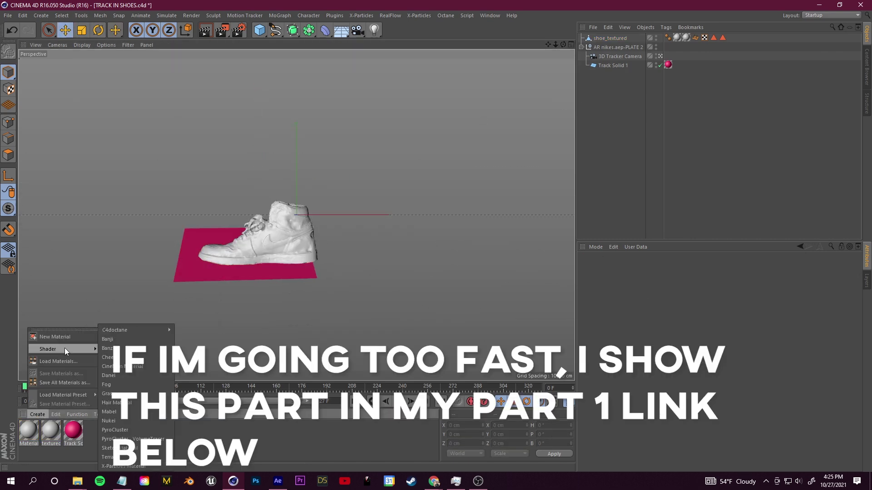
Create an Octane diffuse material with "color correct albedo" as its Diffuse image texture and apply it to the shoe.
click(265, 150)
mouse_move(320, 317)
click(338, 232)
click(336, 150)
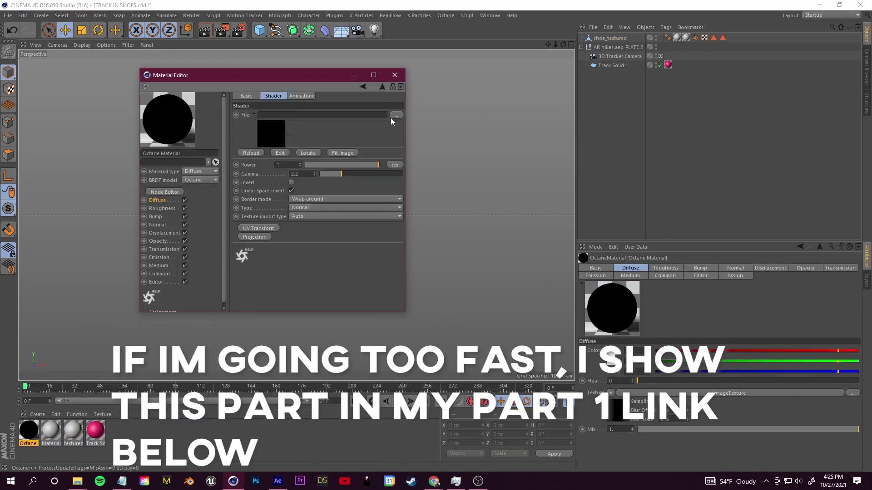
click(394, 116)
click(274, 106)
double_click(344, 159)
click(247, 154)
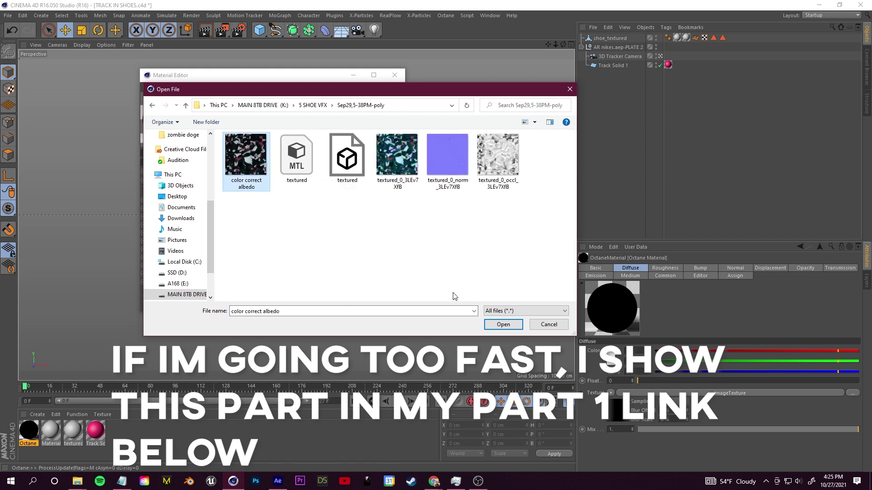
click(503, 324)
drag(187, 306, 262, 248)
Add an ImageTexture to the shoe material's Normal channel using the textured_0_norm_3LEv7XfB image.
click(371, 239)
click(481, 125)
click(556, 207)
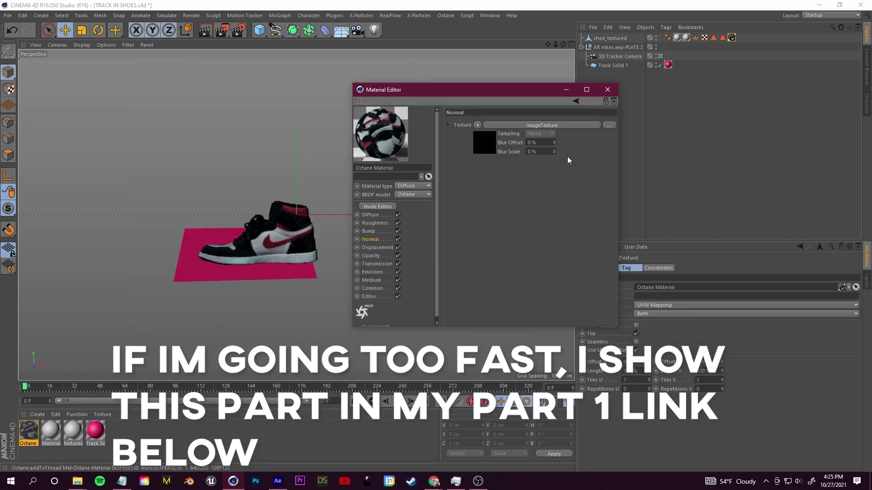
click(547, 125)
click(609, 130)
click(659, 176)
click(709, 338)
click(487, 271)
Open the Octane Live Viewer, render the scene, and view the textured shoe up close outside the tracker camera.
click(445, 15)
click(459, 22)
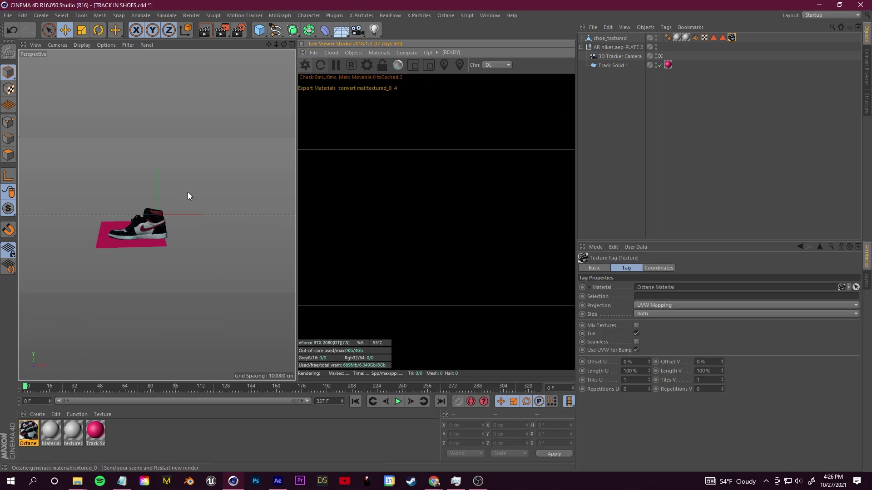
click(660, 56)
alt+drag(116, 219, 161, 239)
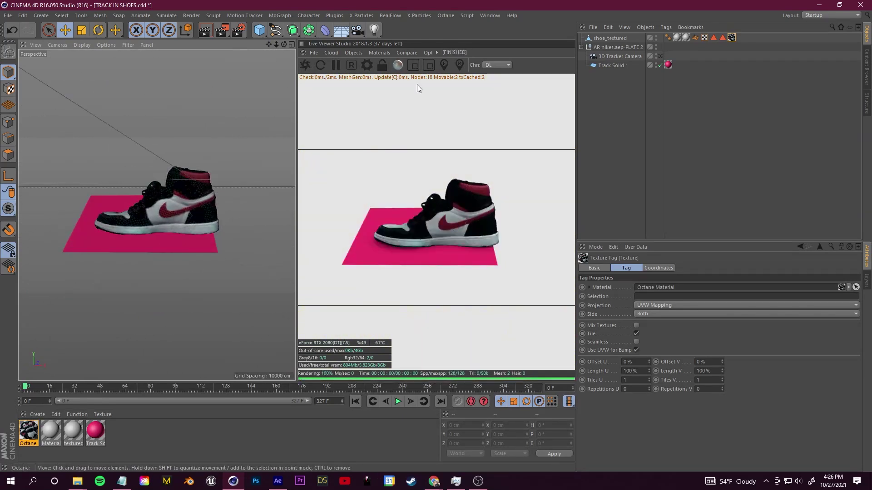
Rotate the track solid so it lies flatter and reposition the shoe to rest on it.
click(208, 204)
alt+drag(208, 203, 105, 232)
click(127, 227)
click(99, 31)
click(129, 189)
click(133, 238)
drag(163, 227, 161, 251)
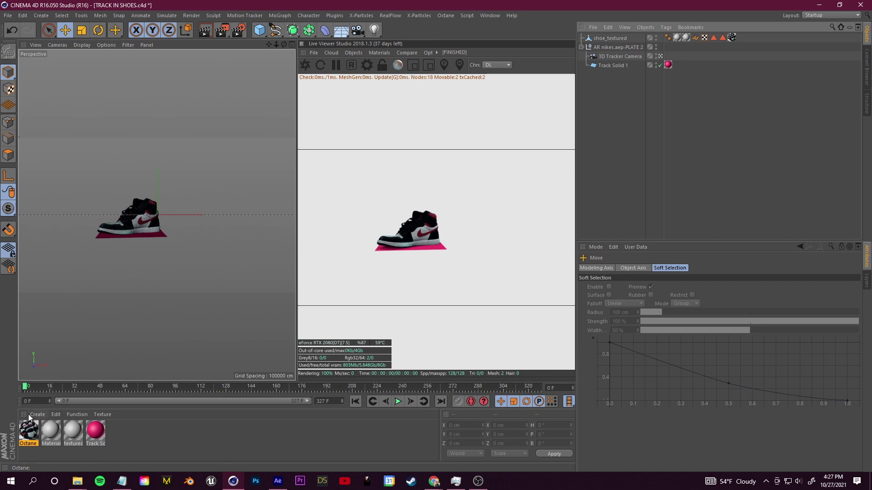
Create a second Octane diffuse material with Shadow catcher enabled in its Common settings.
click(30, 414)
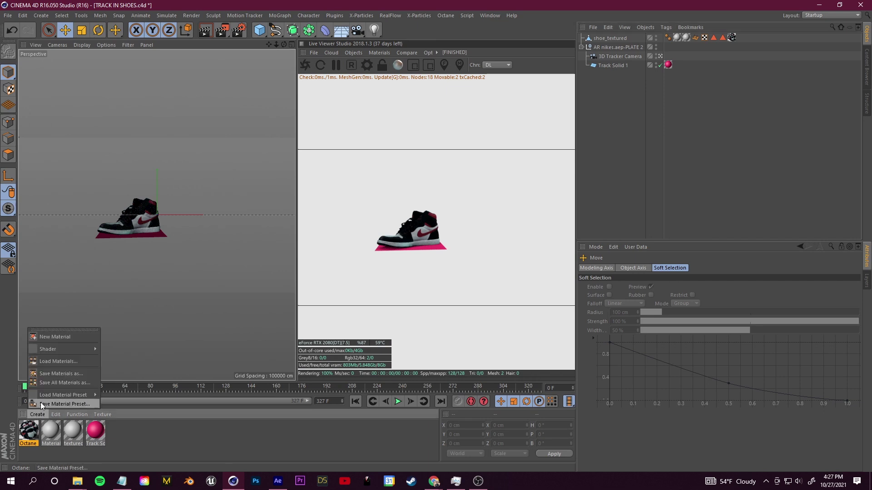
mouse_move(53, 349)
click(210, 341)
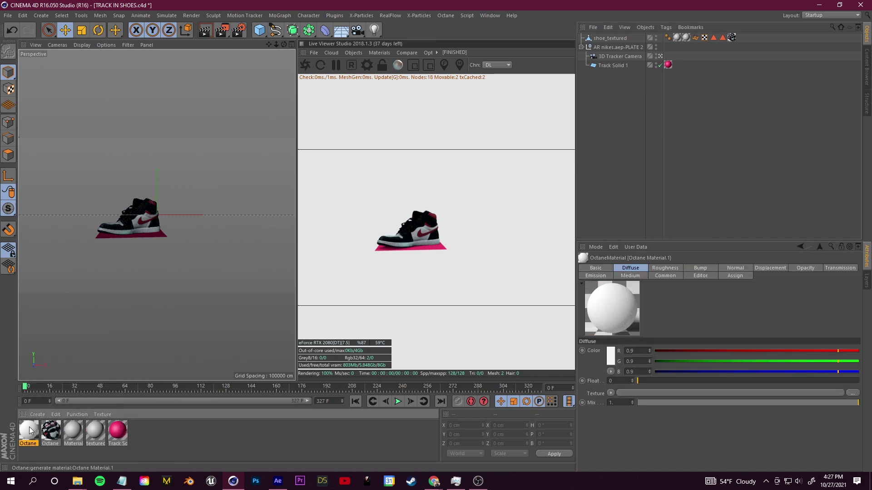
double_click(29, 430)
click(153, 253)
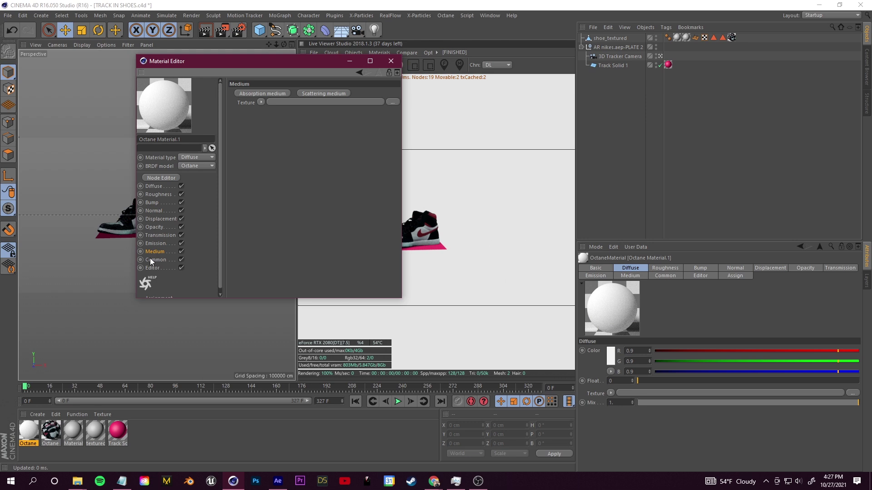
click(153, 260)
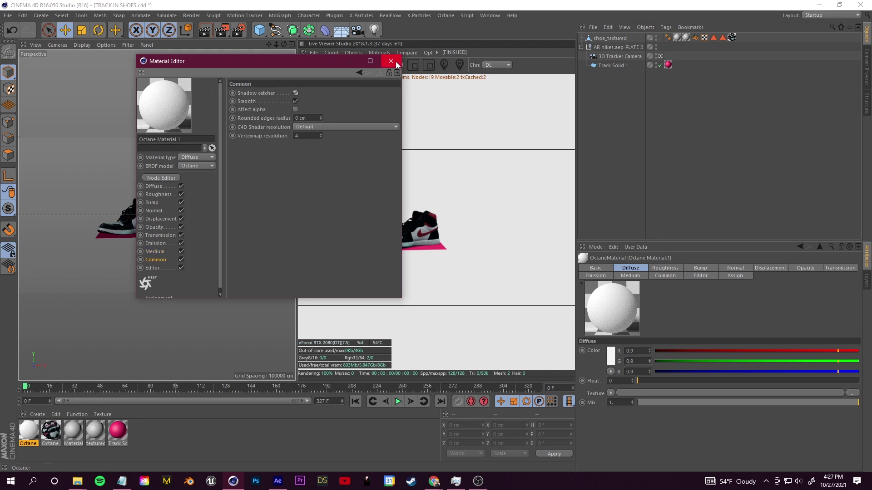
click(390, 60)
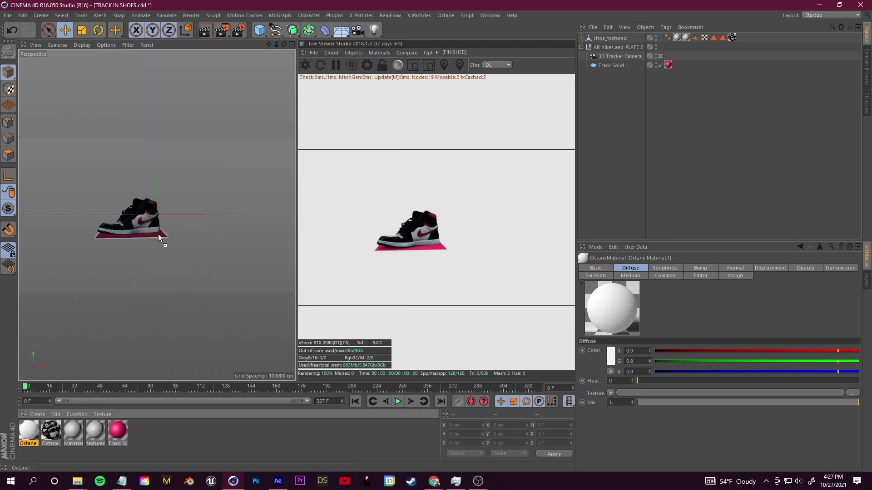
Apply the shadow catcher material to Track Solid 1 and remove its original pink texture tag.
drag(157, 234, 158, 235)
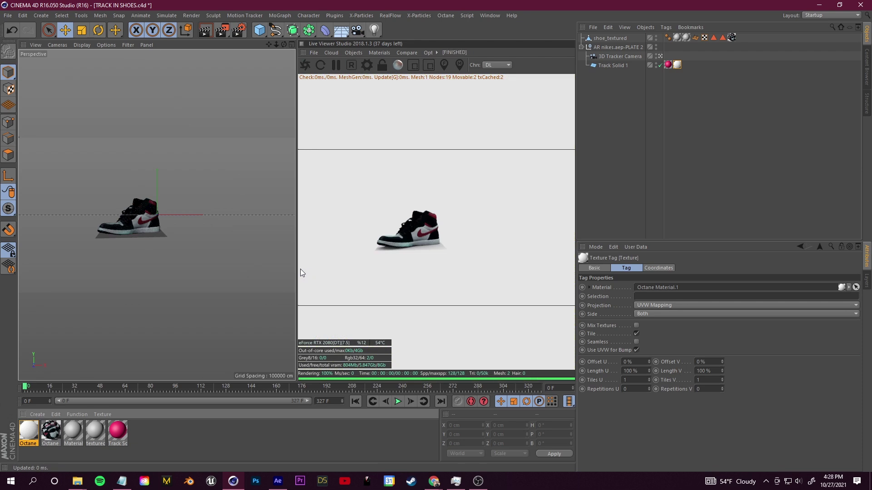
click(668, 67)
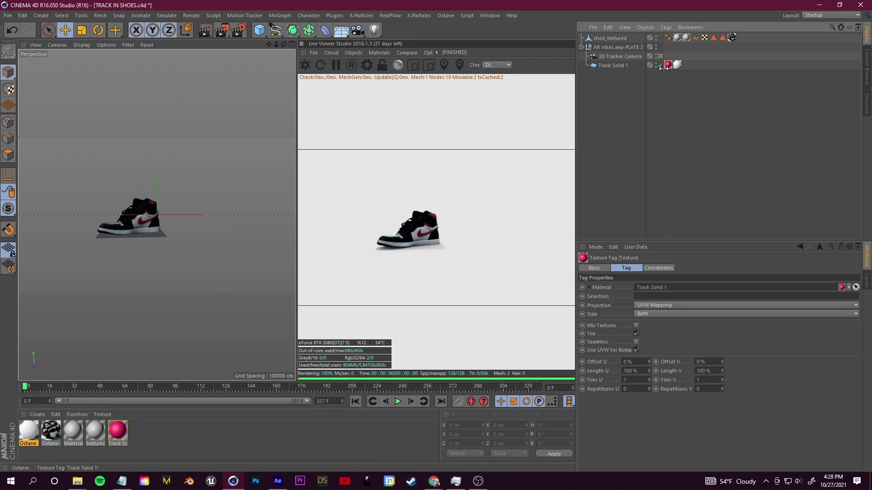
key(Delete)
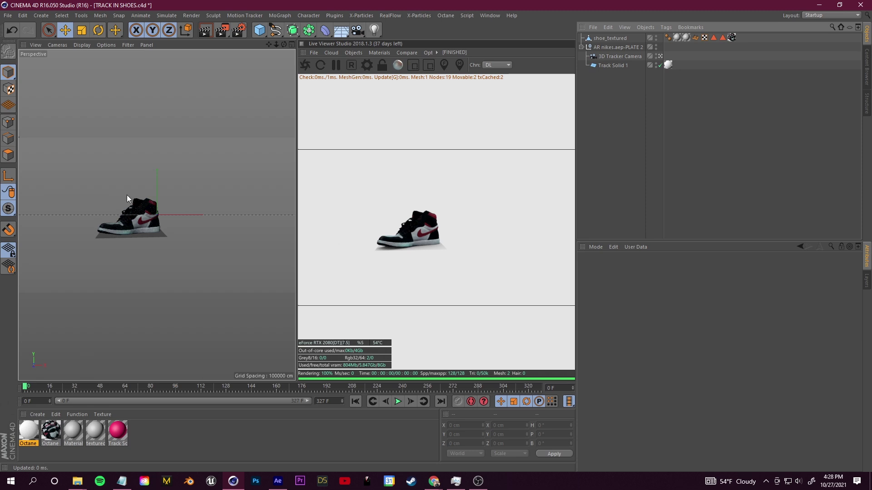
click(155, 238)
drag(208, 229, 209, 229)
drag(132, 231, 118, 208)
key(ctrl+z)
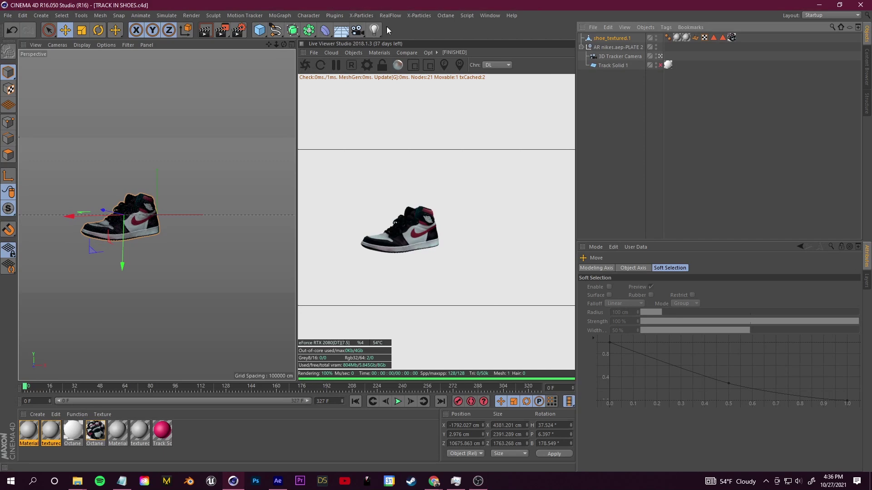
Add a Background object to the scene and assign a new Octane diffuse material to it.
drag(342, 32, 393, 98)
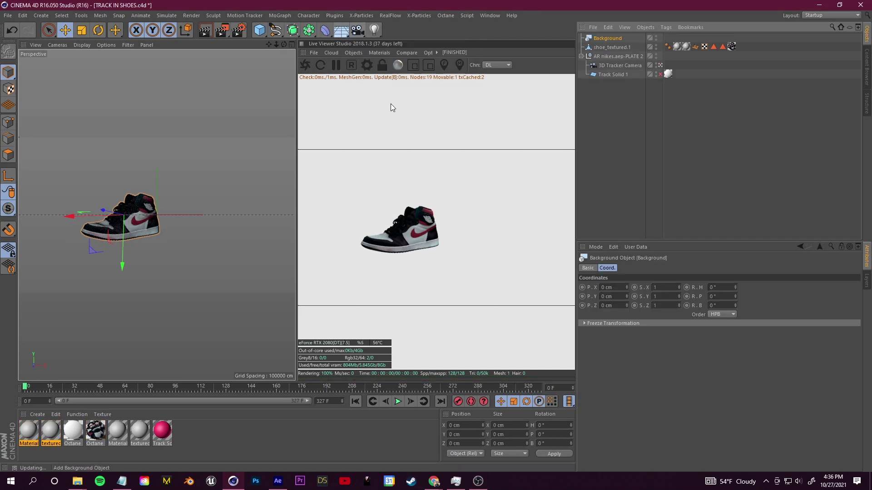
click(38, 414)
click(193, 337)
Load PLATE 2.mp4 into the background material's Diffuse channel using an Octane ImageTexture.
double_click(28, 430)
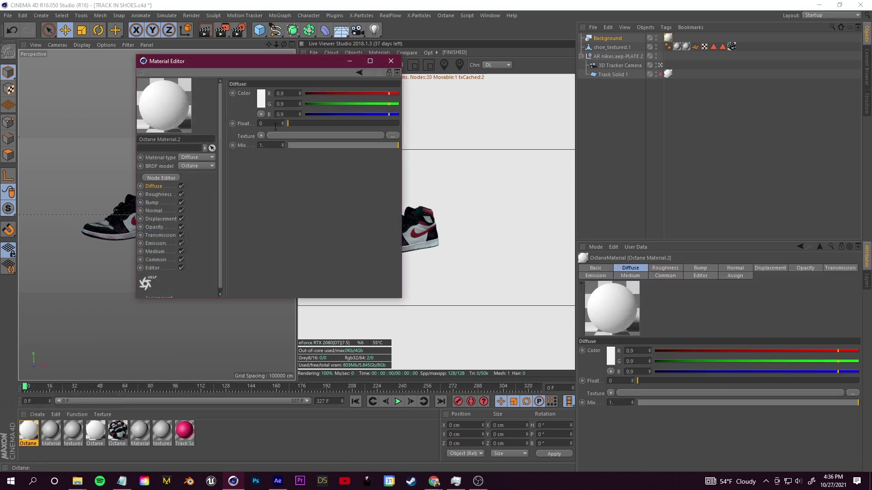
click(261, 136)
mouse_move(286, 314)
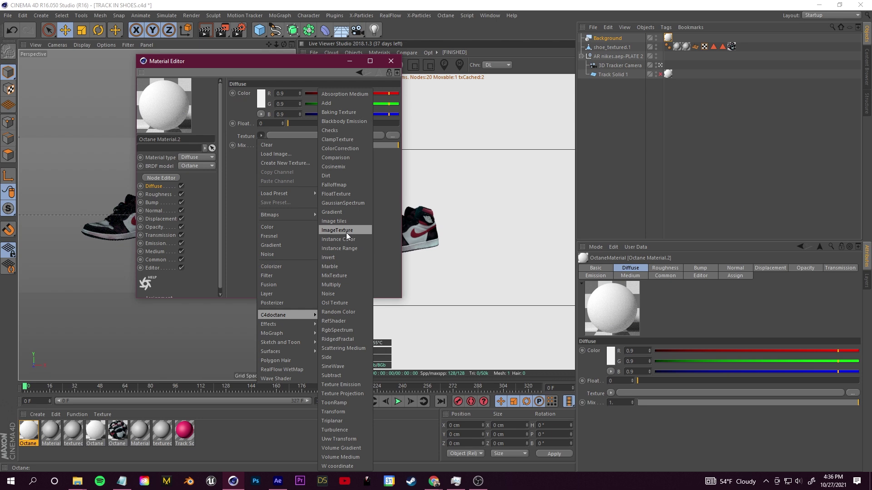
click(346, 230)
double_click(246, 144)
click(248, 241)
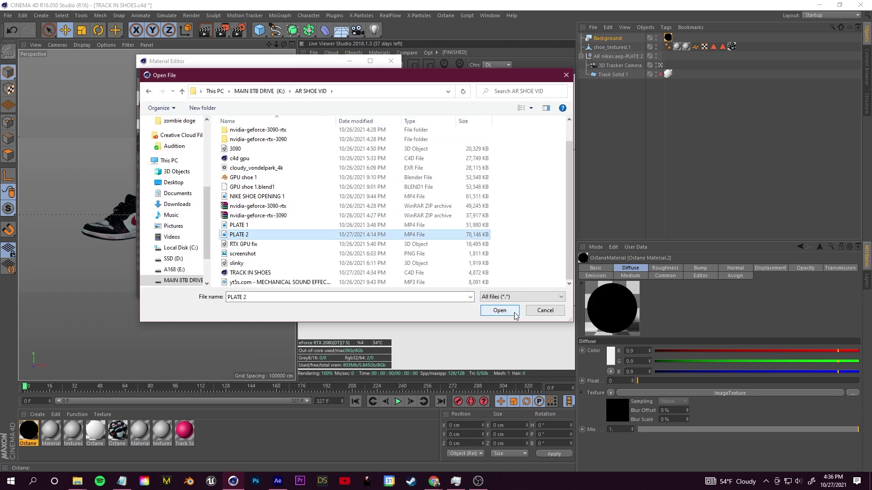
click(499, 310)
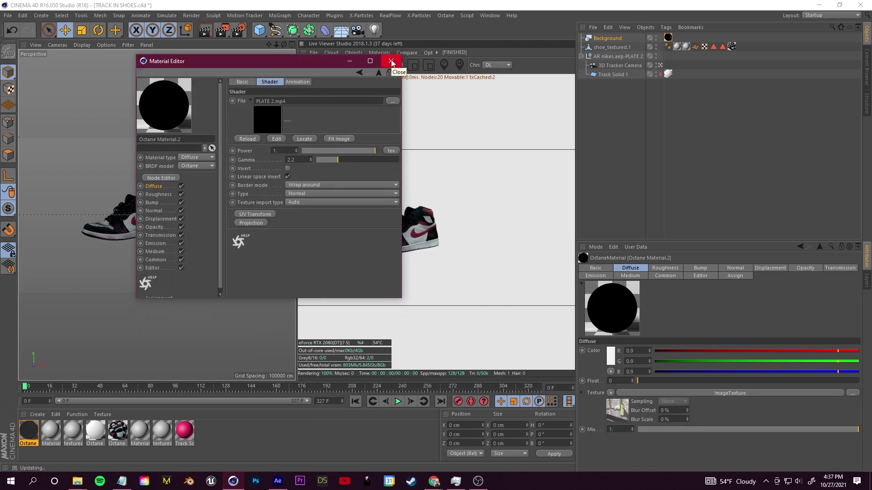
click(390, 61)
Inspect the animation settings of the background material's diffuse ImageTexture.
click(667, 37)
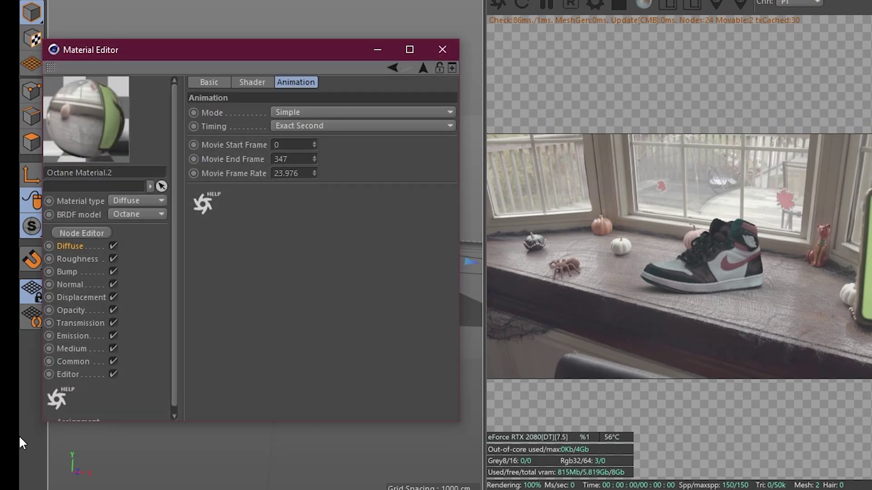
click(65, 245)
click(329, 167)
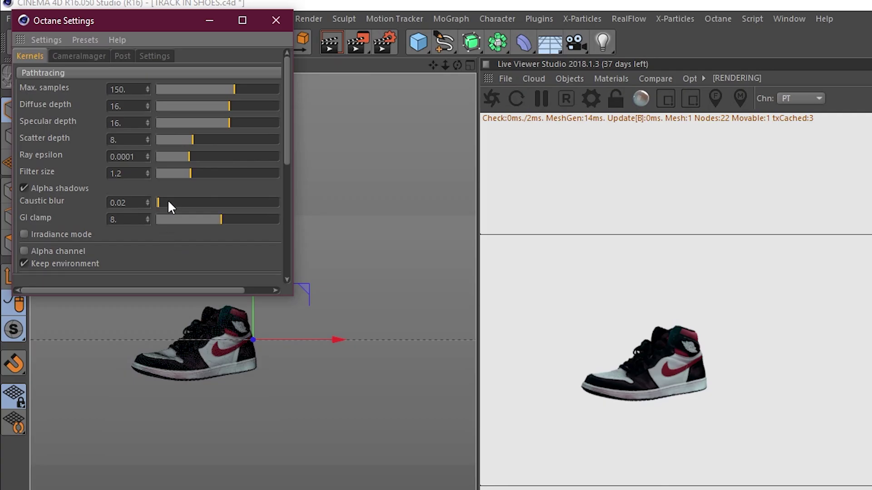
Set the Octane pathtracing caustic blur to 0.175, enable Alpha channel and turn off Keep environment.
drag(167, 203, 187, 202)
scroll(275, 182, down, 5)
click(24, 134)
click(24, 147)
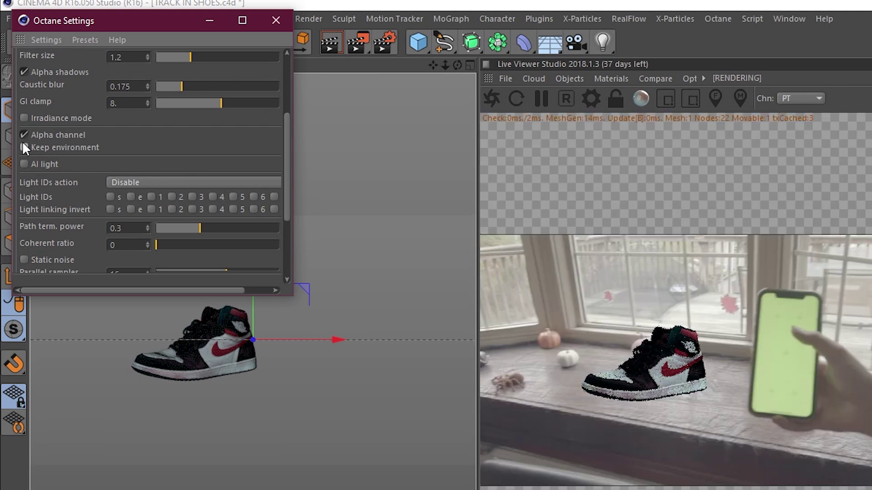
scroll(285, 184, down, 5)
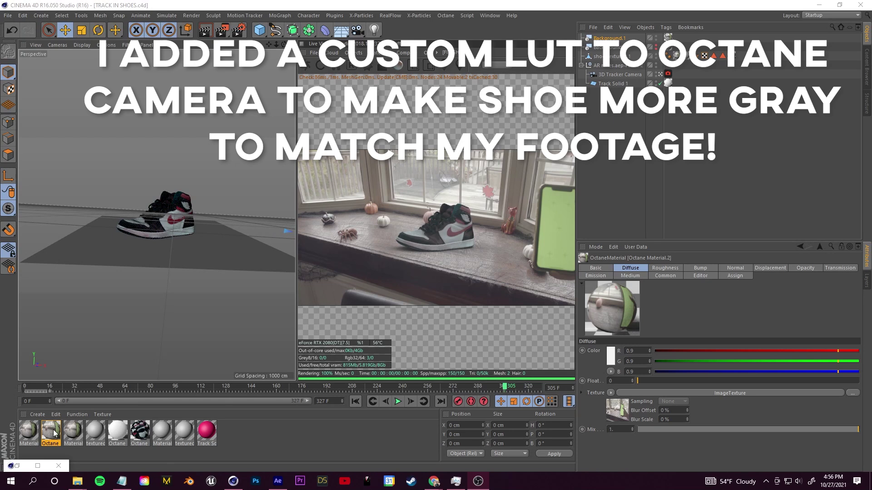
Review the background movie texture's timing and frame range, and scrub the timeline to check the shoe against the footage.
double_click(53, 433)
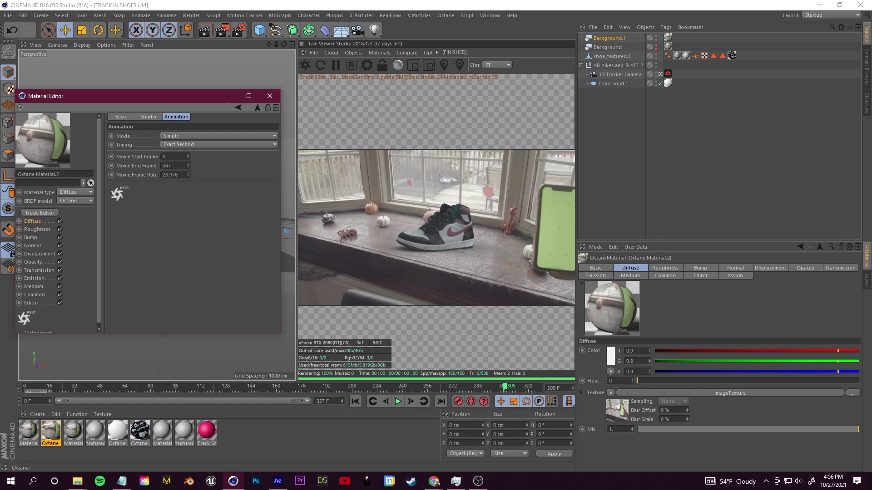
click(229, 96)
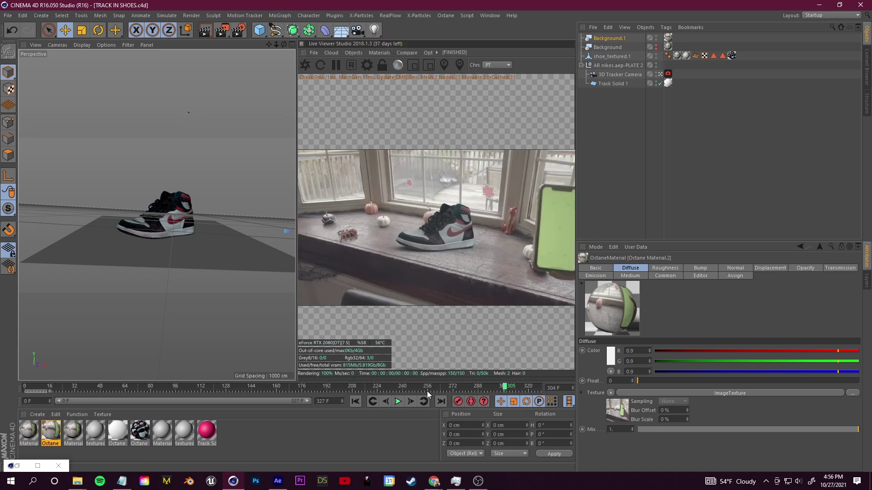
click(303, 390)
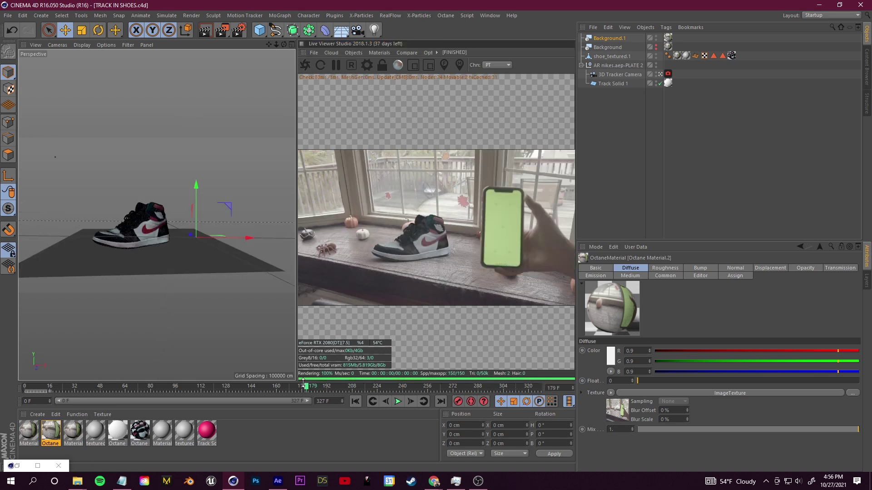
drag(298, 380, 160, 393)
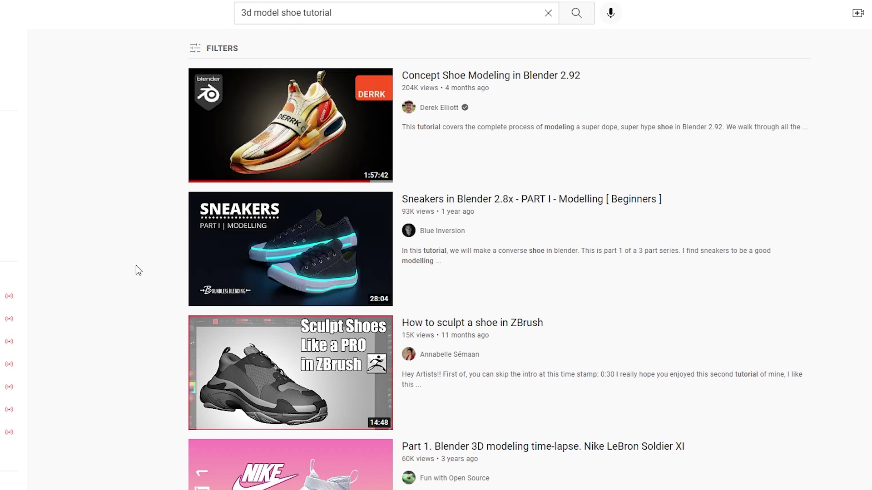
Browse the YouTube results for "3d model shoe tutorial".
scroll(135, 266, down, 3)
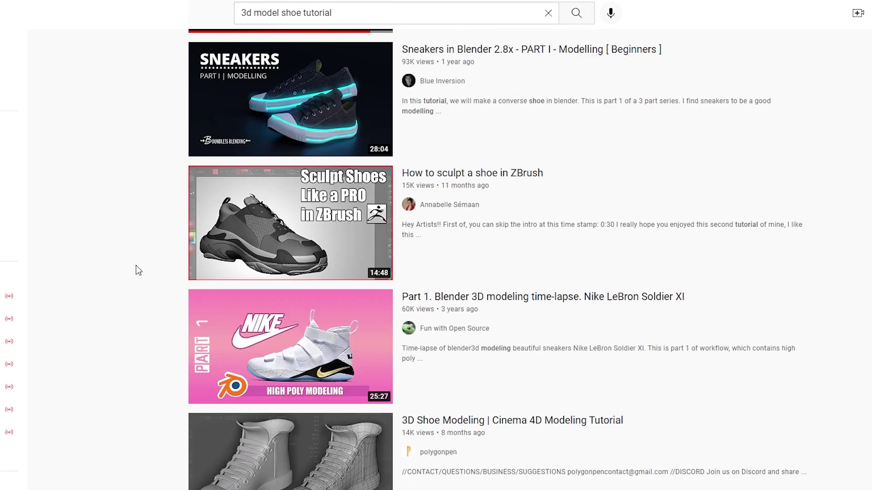
scroll(136, 233, down, 2)
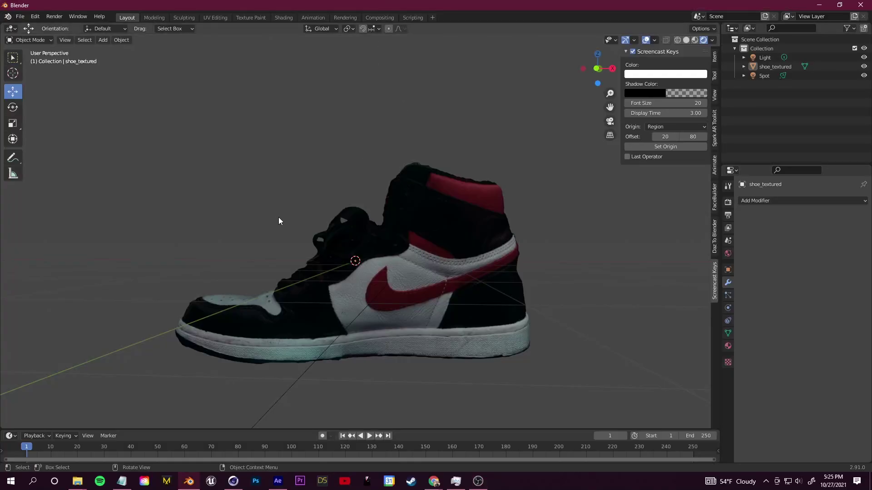
In Blender, add a cube mesh to the shoe scene and scale it down.
key(shift+a)
mouse_move(276, 215)
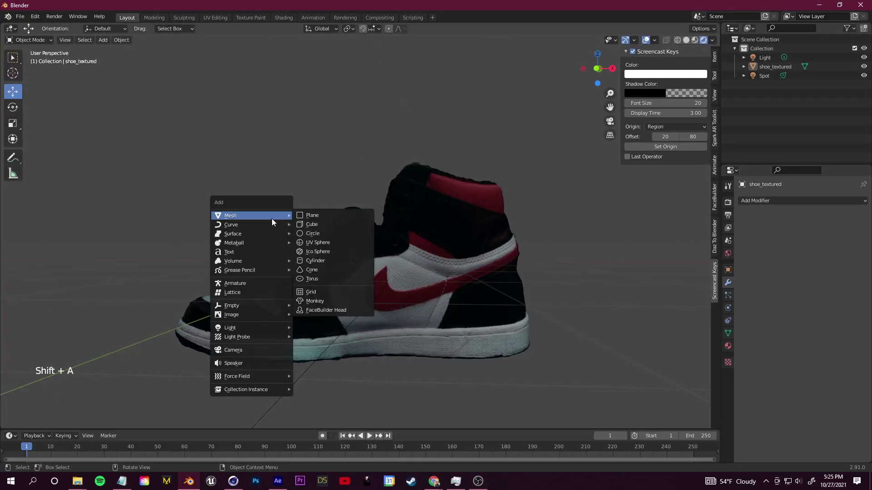
click(317, 223)
middle_drag(363, 249, 372, 258)
key(s)
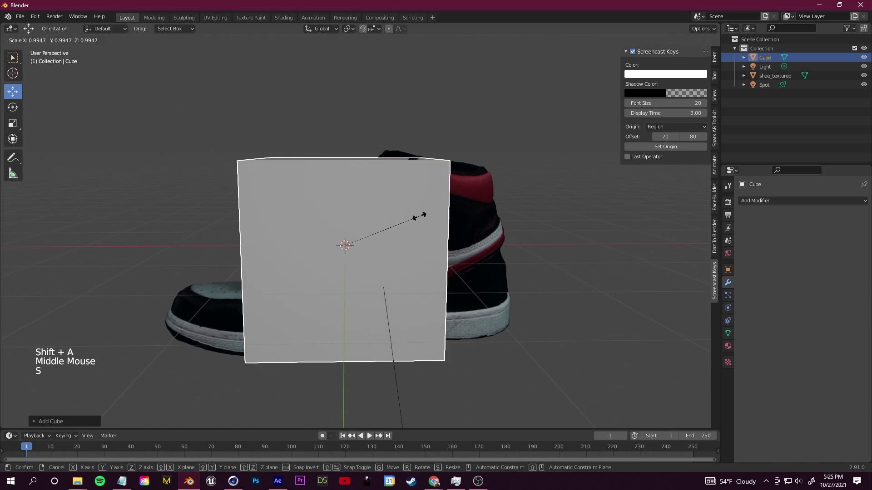
click(353, 222)
Move the cube out in front of the shoe's side and shrink it further to a small block.
middle_drag(250, 240, 289, 235)
drag(309, 247, 391, 270)
middle_drag(463, 317, 390, 236)
key(s)
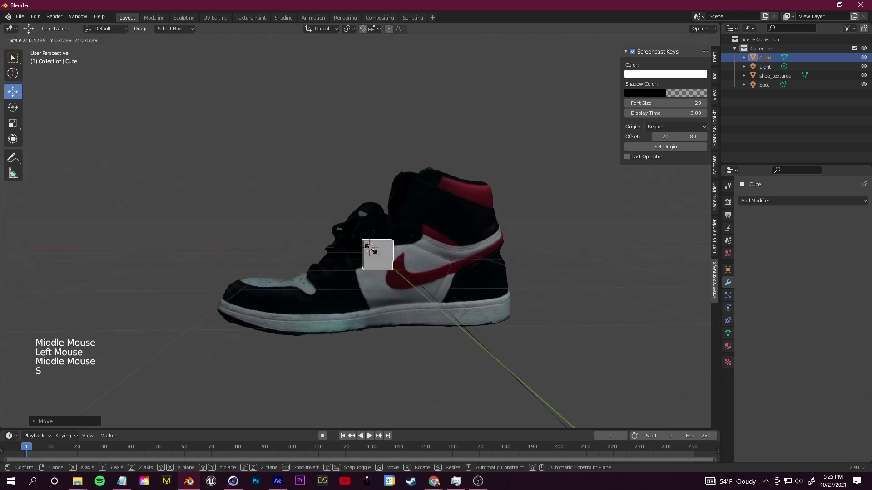
click(377, 251)
Position the cube over the shoe's red swoosh in front view and rotate it to follow the swoosh's slope.
scroll(470, 309, up, 4)
shift+middle_drag(471, 309, 389, 271)
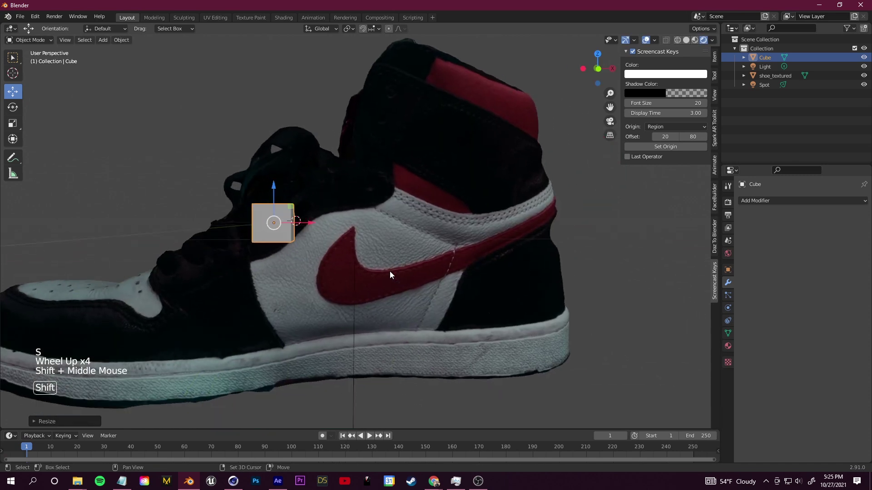
drag(271, 191, 470, 311)
scroll(471, 311, up, 2)
key(KP_1)
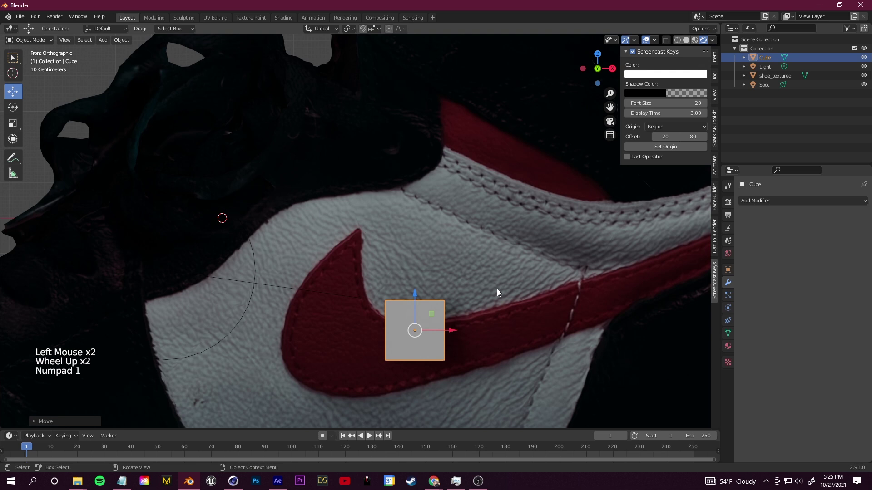
key(g)
key(r)
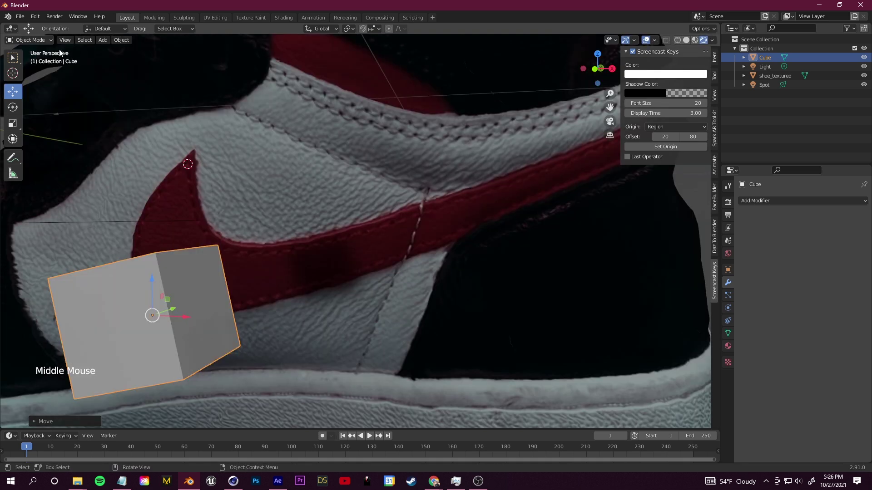
In Edit Mode, extrude the cube's heel-side face along the swoosh and move the new face to follow its curve.
key(Tab)
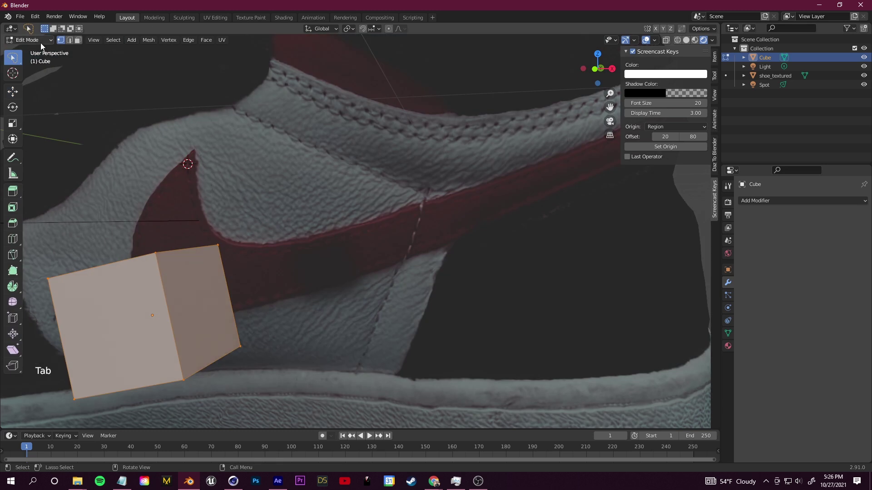
click(77, 40)
click(247, 360)
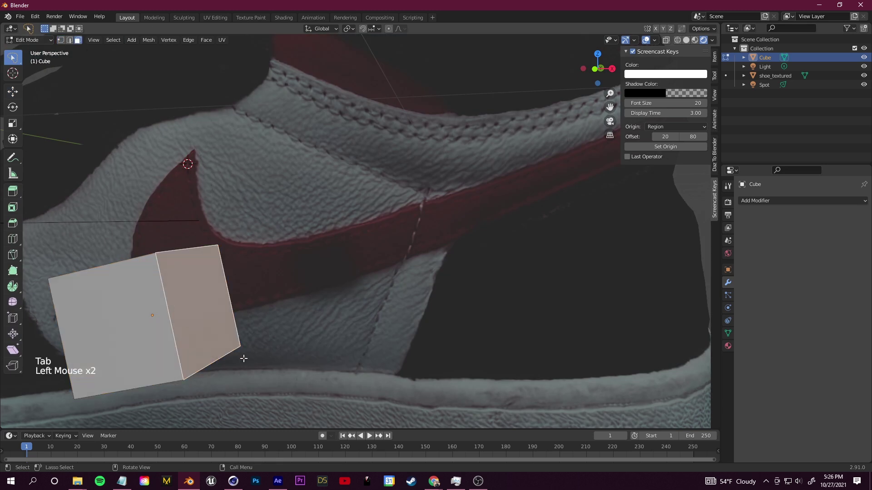
key(KP_1)
key(e)
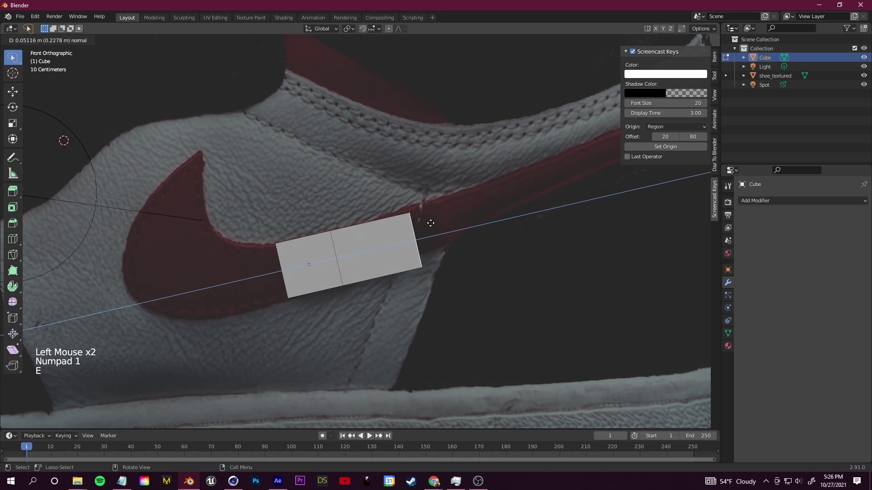
click(405, 221)
key(g)
click(410, 213)
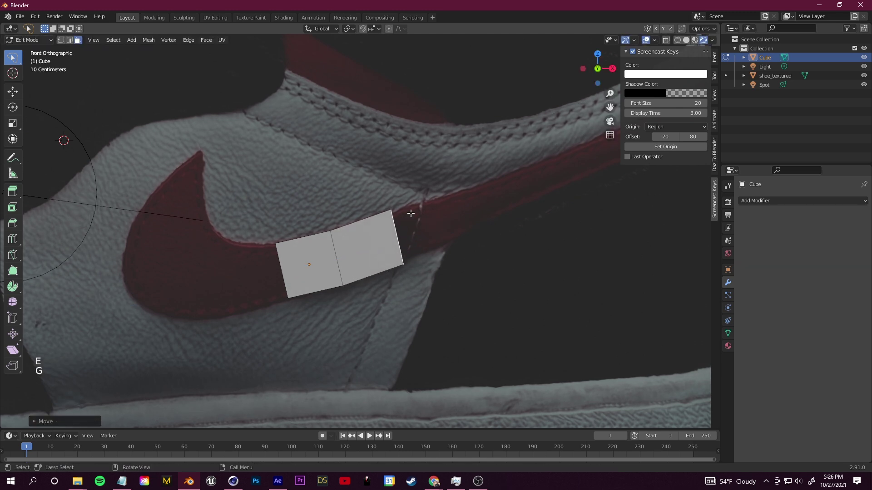
Try to extrude another segment along the swoosh and scale its end face.
key(e)
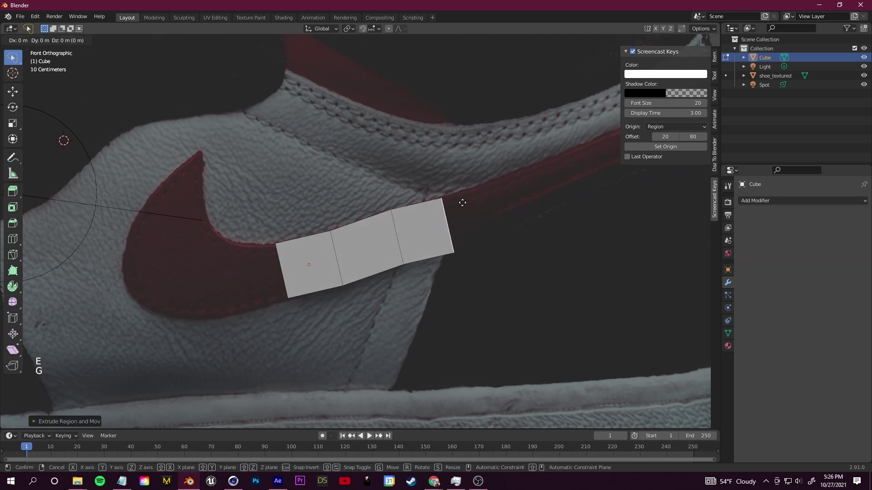
key(s)
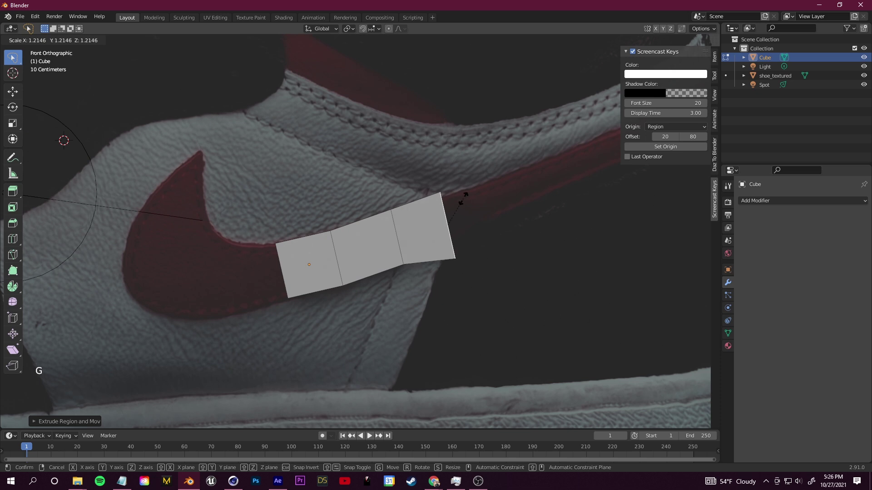
click(450, 200)
key(ctrl+z)
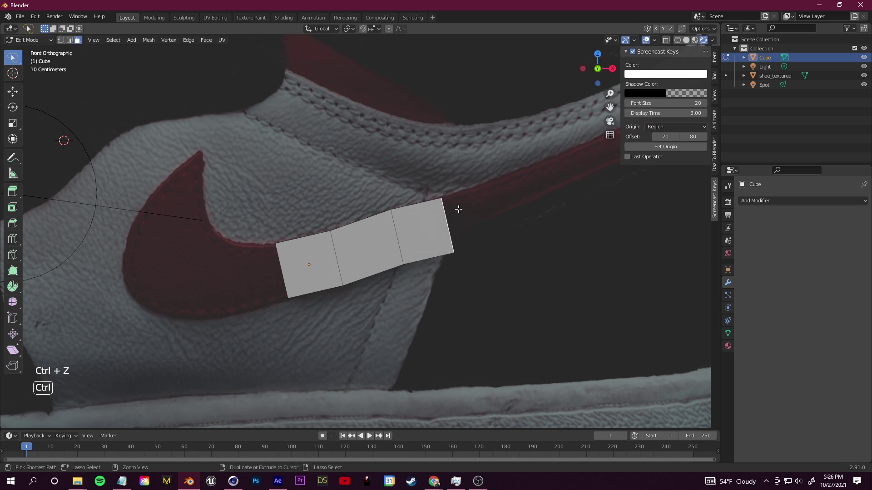
key(ctrl+z)
Scale the end face to about 0.9, extrude the next segment toward the heel and move it along the swoosh.
key(s)
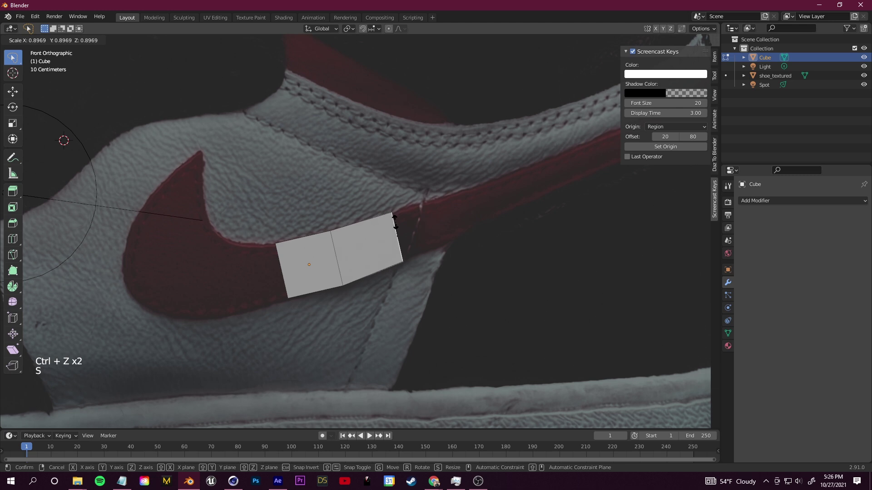
click(394, 223)
key(e)
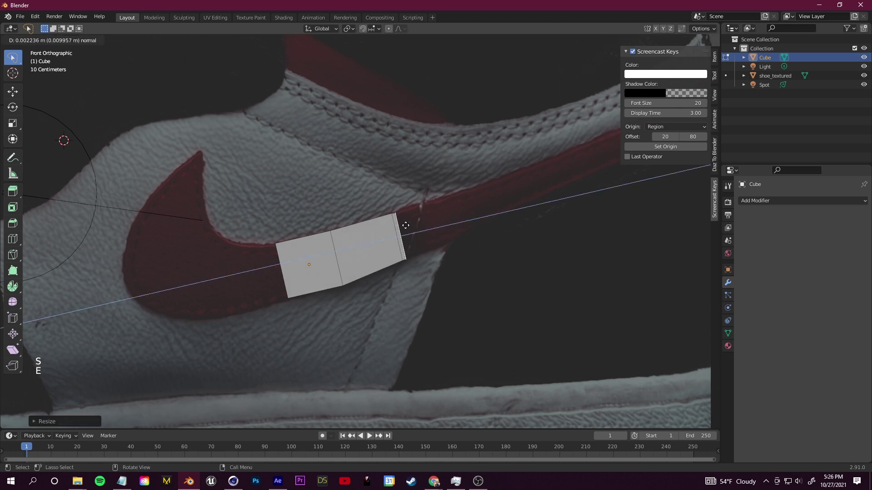
click(443, 212)
key(g)
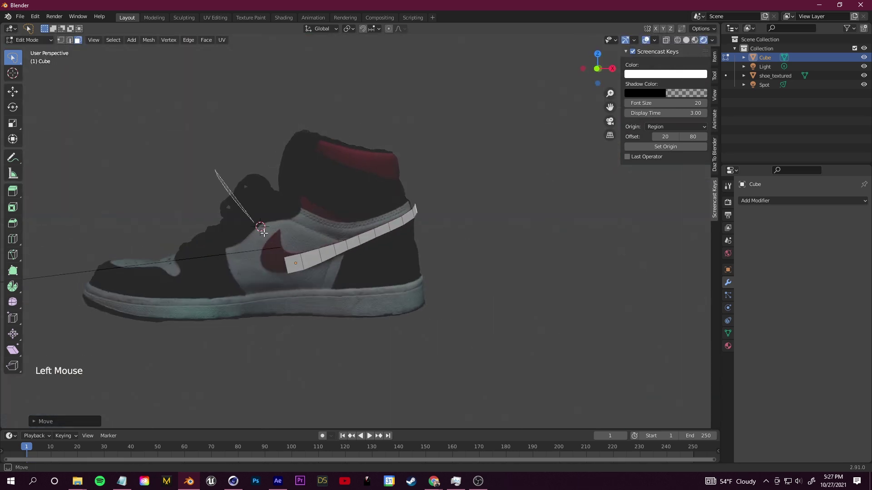
Extrude the strip's toe-side end face in segments to extend it along the swoosh toward its wide front curve.
middle_drag(454, 227, 486, 243)
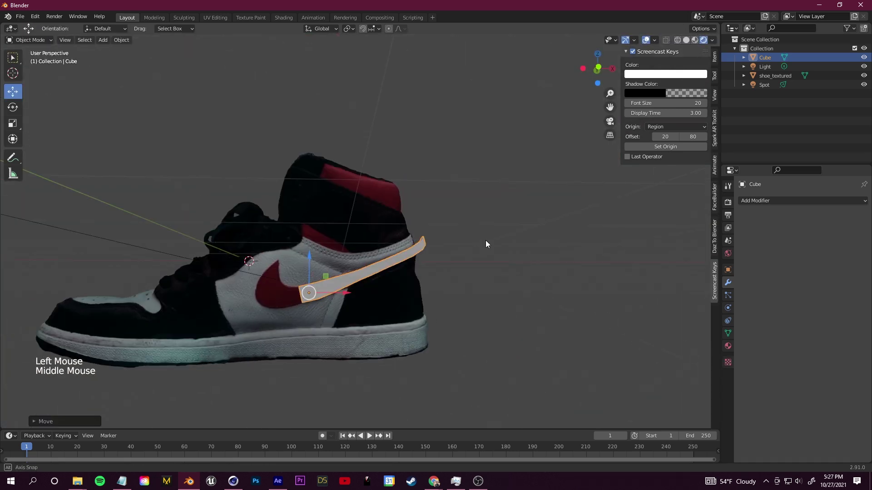
scroll(486, 244, up, 5)
click(404, 225)
key(e)
scroll(379, 259, down, 4)
middle_drag(363, 255, 380, 260)
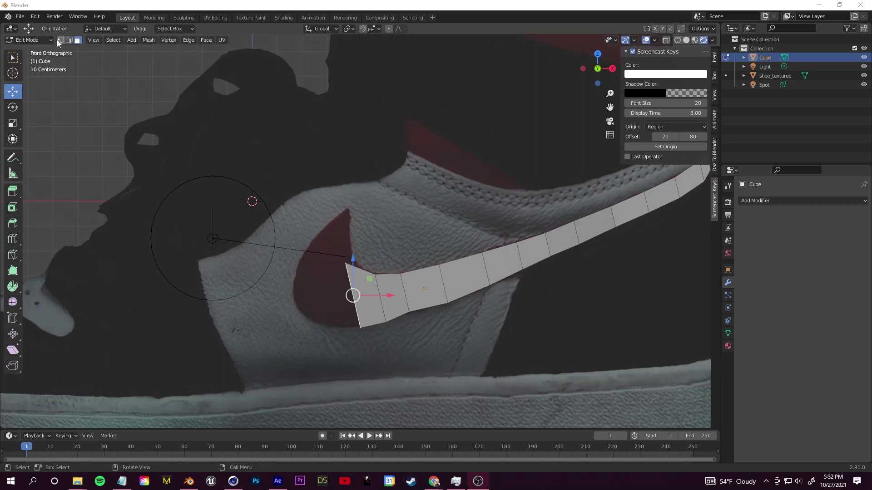
Switch to vertex selection and move the toe-side end's upper corner vertex onto the red swoosh outline.
click(60, 40)
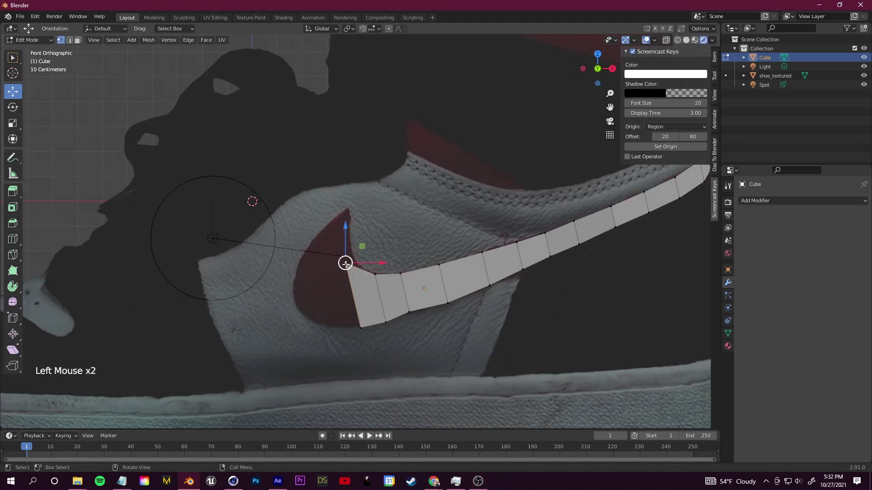
key(g)
click(350, 260)
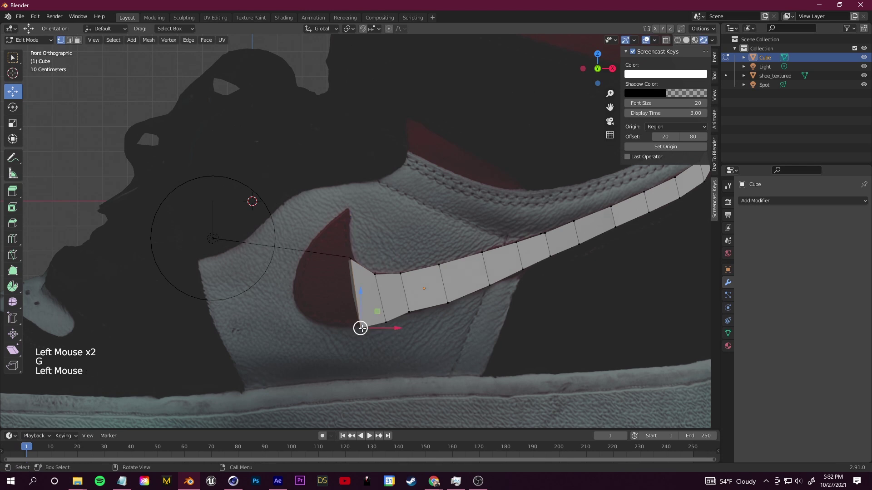
Extrude the end vertices around the swoosh's rounded front and up to its pointed tip, following the red outline.
key(ctrl+z)
key(ctrl+z)
key(ctrl+z)
key(ctrl+z)
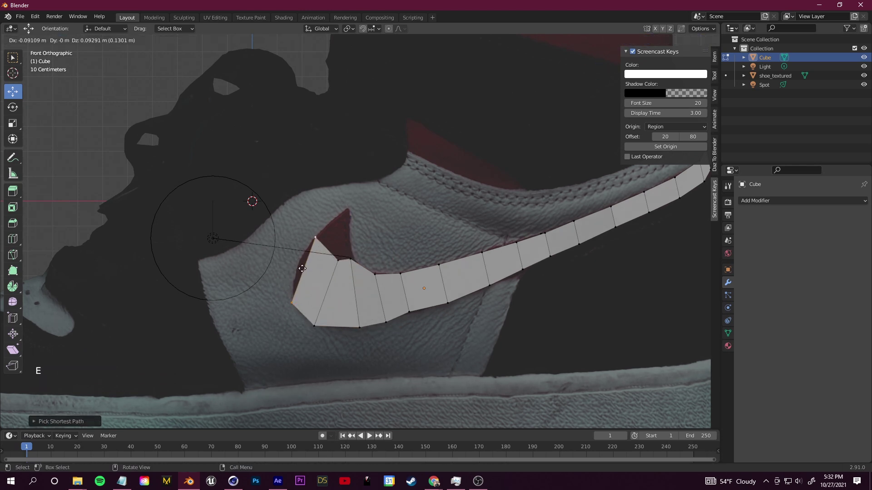
click(313, 242)
scroll(313, 245, up, 5)
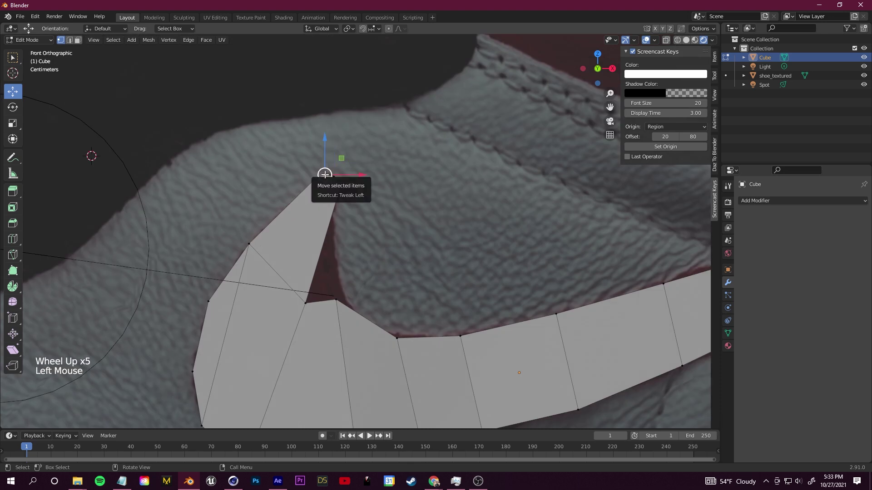
key(e)
ctrl+click(522, 269)
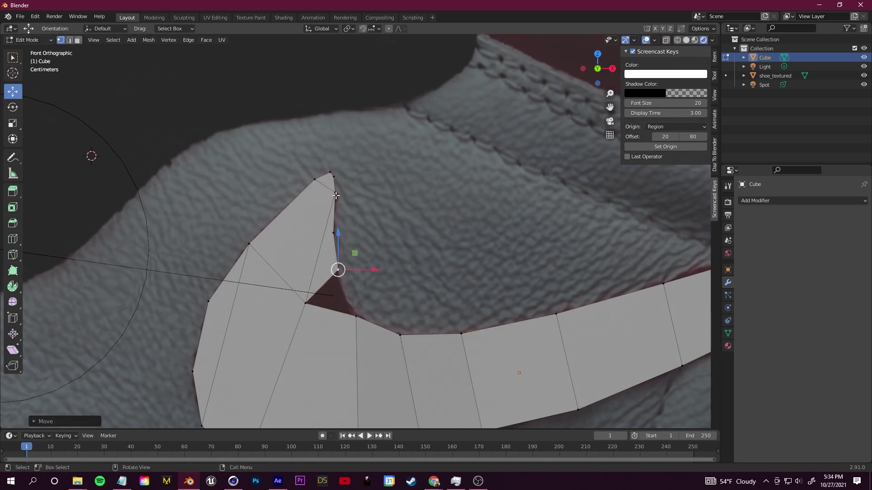
Fill the remaining gaps along the inner edge of the swoosh's tip with faces between the selected vertices.
scroll(336, 195, down, 6)
middle_drag(336, 195, 345, 191)
scroll(403, 158, up, 6)
middle_drag(402, 157, 318, 227)
key(f)
click(195, 252)
ctrl+click(268, 286)
middle_drag(272, 273, 213, 300)
key(f)
Examine how the modelled swoosh sits against the shoe from the toe end and from the side.
scroll(159, 353, down, 4)
key(a)
middle_drag(159, 353, 490, 272)
scroll(318, 318, down, 5)
scroll(317, 318, up, 3)
scroll(332, 332, up, 2)
ctrl+click(454, 317)
scroll(499, 295, up, 1)
middle_drag(454, 318, 623, 362)
key(ctrl+z)
scroll(623, 361, down, 4)
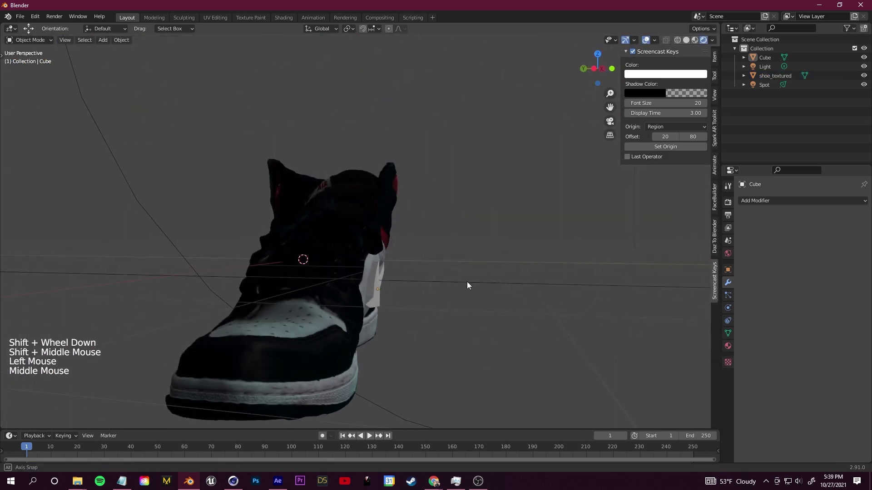
middle_drag(467, 281, 527, 367)
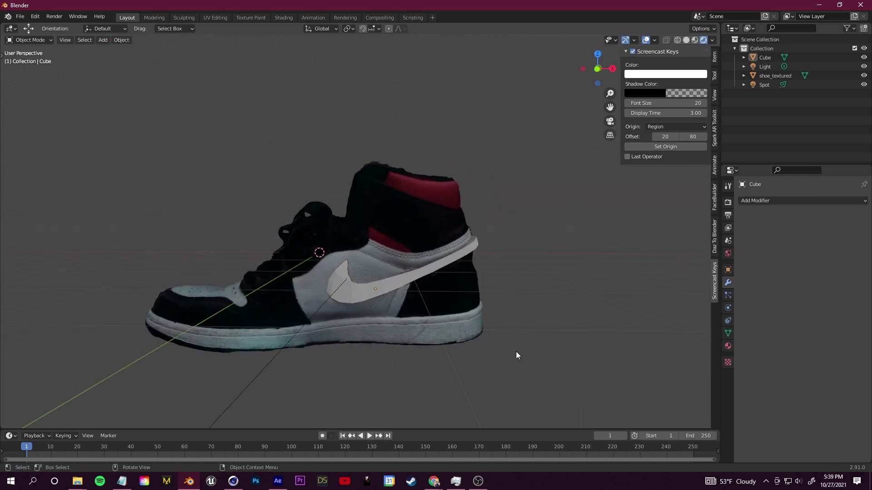
Give the swoosh a new material with an Emission surface and a strength of 17.9.
click(104, 40)
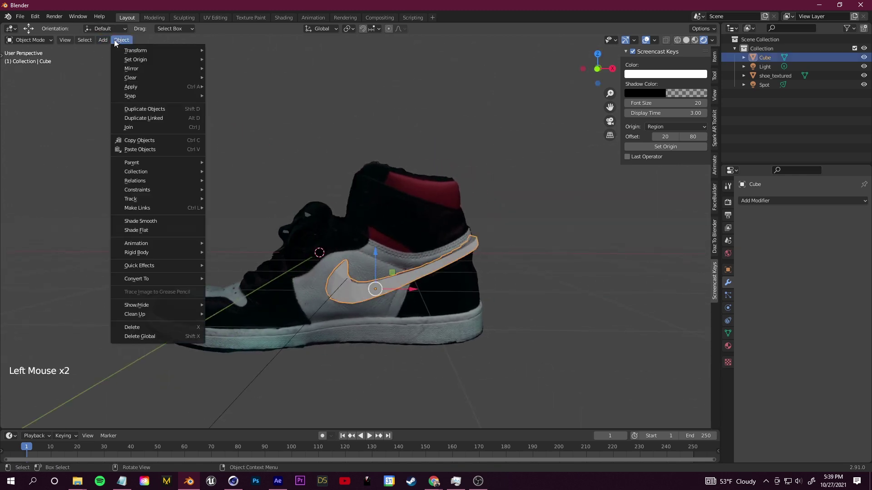
click(727, 346)
click(810, 239)
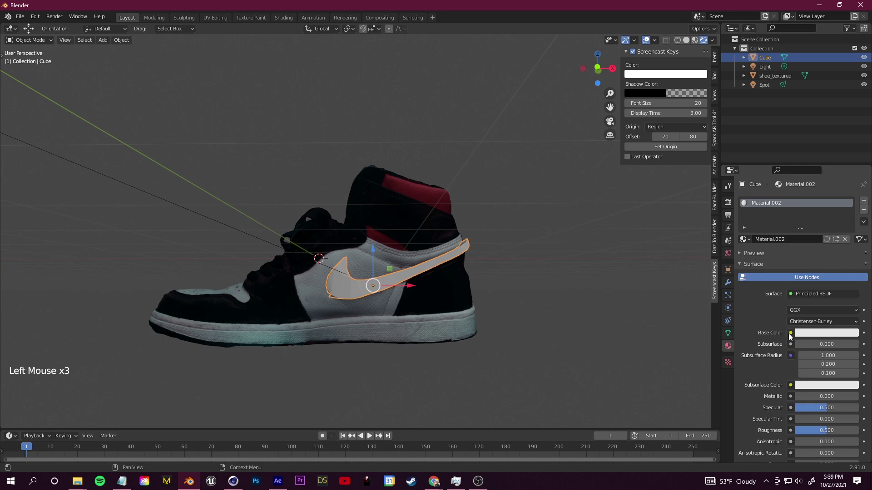
click(816, 294)
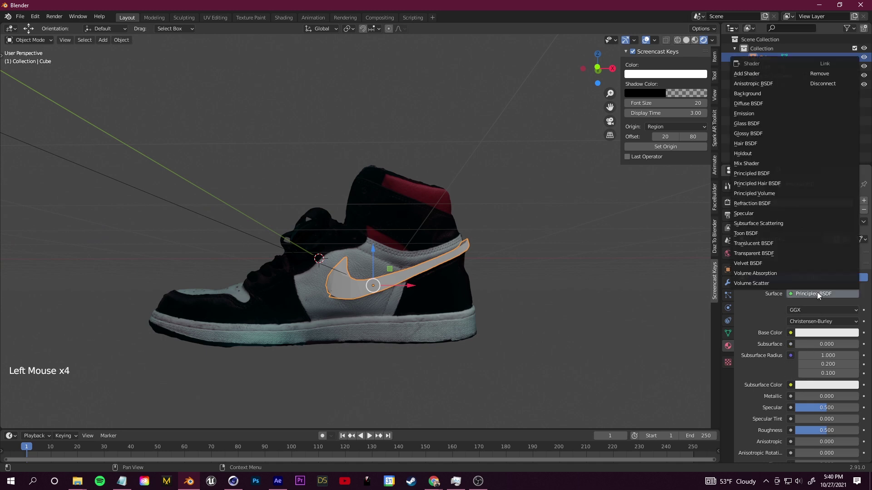
click(762, 116)
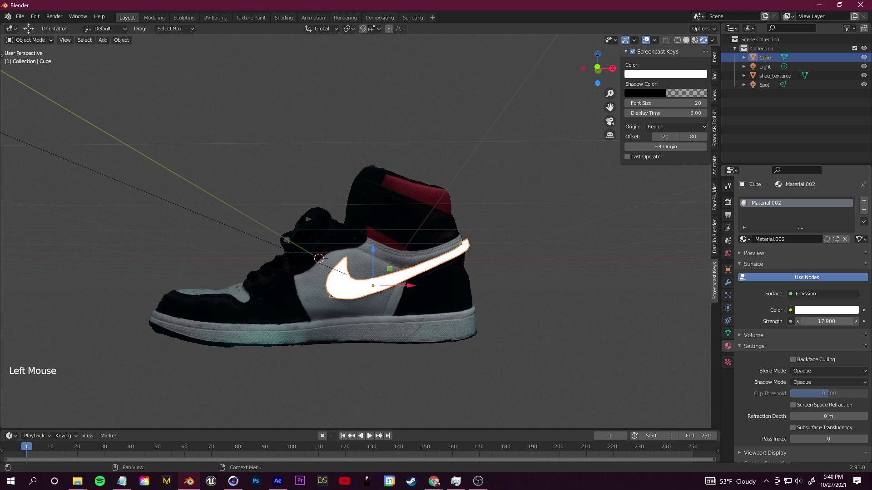
Enable Bloom for the Eevee render, inspect the swoosh's glow around the shoe and expand the Bloom settings.
click(730, 204)
click(746, 273)
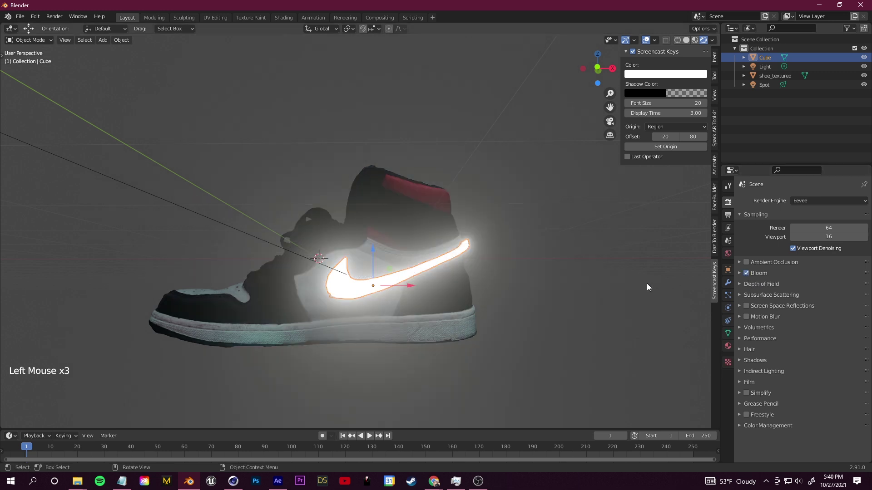
middle_drag(535, 299, 478, 301)
scroll(526, 309, down, 2)
scroll(487, 314, down, 5)
scroll(445, 292, up, 12)
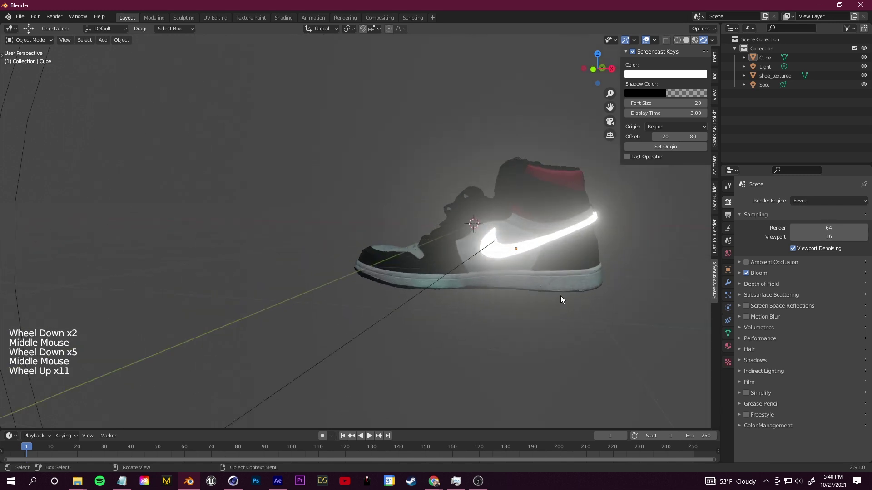
key(shift)
shift+middle_drag(609, 300, 205, 323)
middle_drag(454, 283, 510, 283)
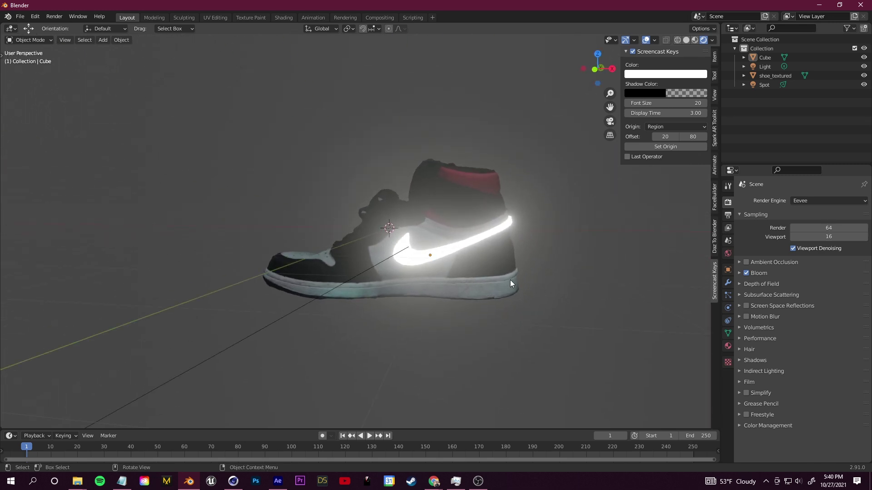
click(767, 272)
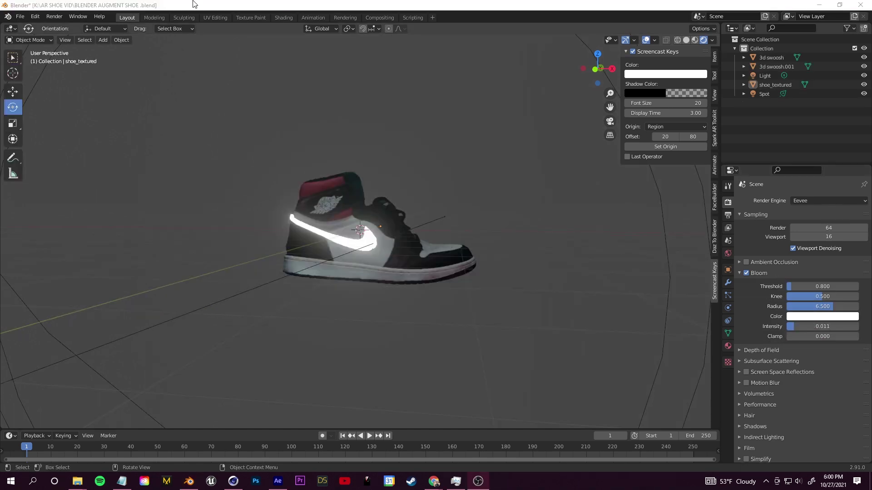
Save the project file and import the RTX graphics card model from an FBX file.
click(20, 16)
click(32, 77)
click(20, 16)
mouse_move(46, 139)
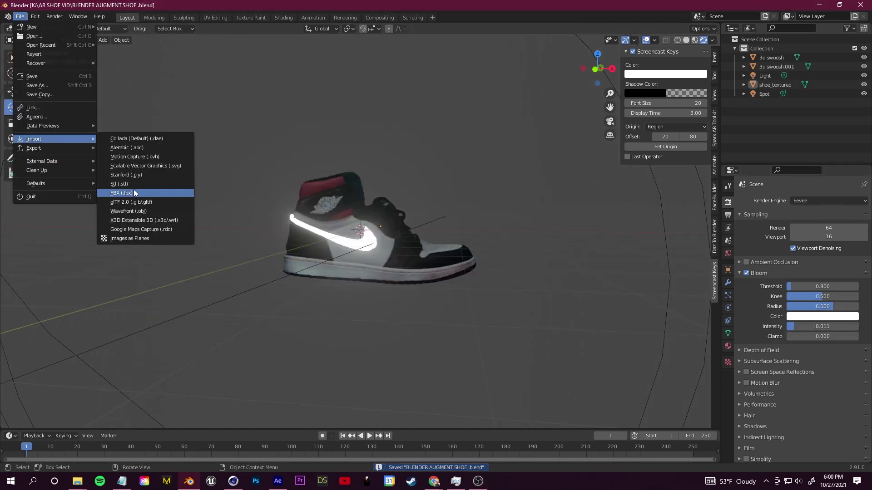
click(118, 190)
click(359, 336)
click(590, 383)
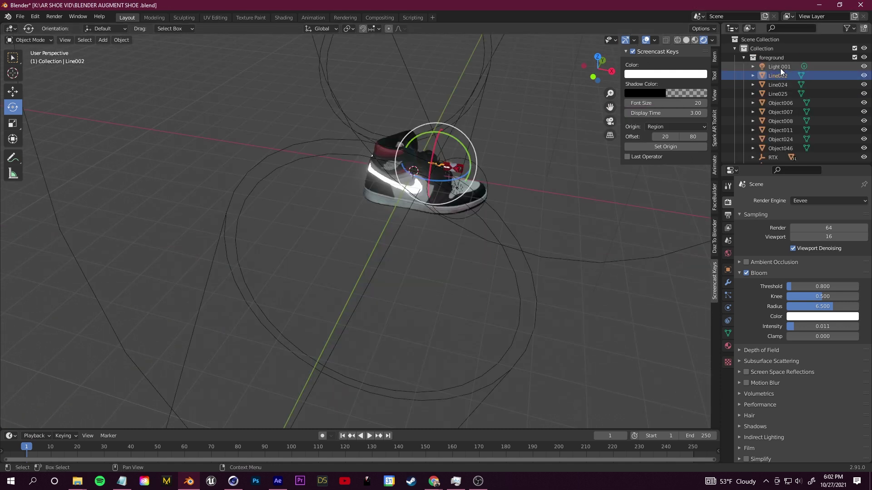
Select the imported objects from Light.001 through Spot.001 and add an empty named RTX control to the scene.
click(780, 69)
scroll(791, 129, down, 4)
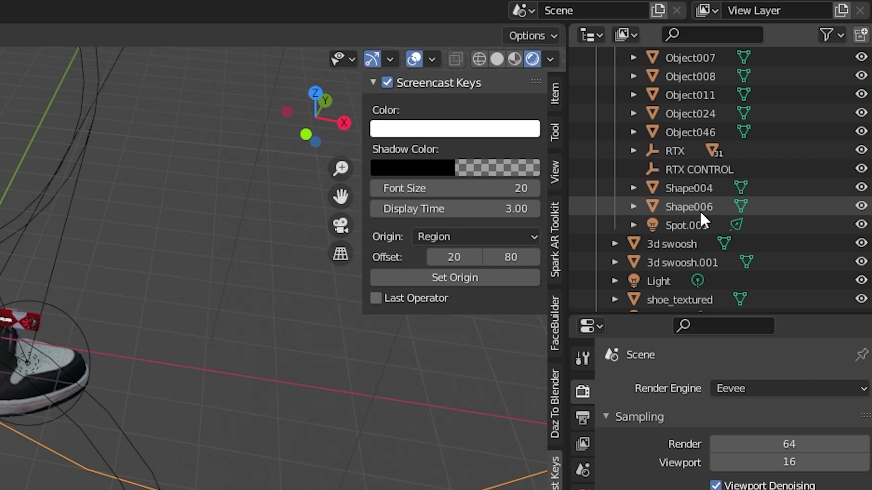
shift+click(686, 225)
scroll(706, 246, up, 5)
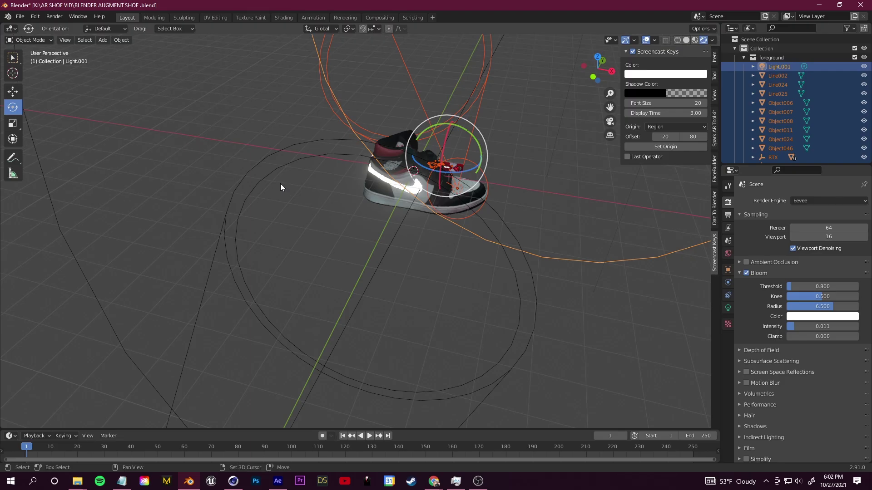
click(286, 192)
key(shift+a)
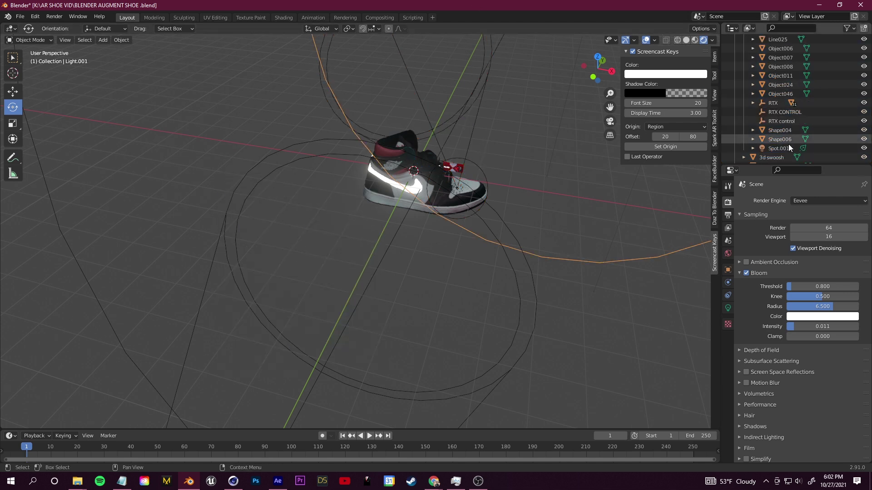
Select all imported graphics card objects with the RTX CONTROL empty as the active one and parent them to it.
shift+click(789, 148)
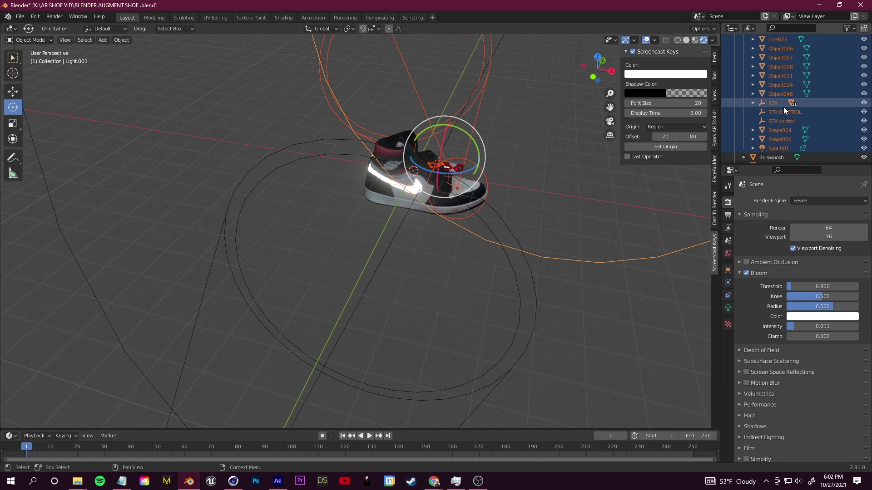
click(777, 102)
shift+click(780, 146)
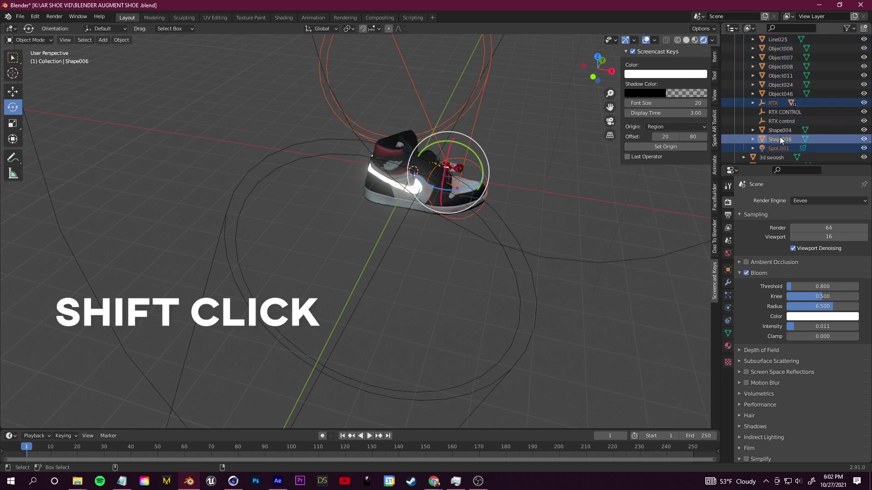
ctrl+click(778, 110)
scroll(778, 110, down, 1)
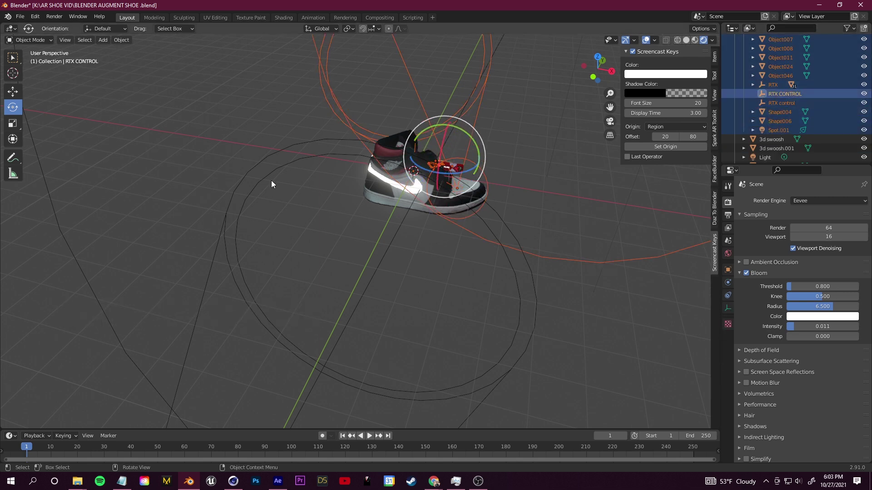
key(ctrl+p)
click(269, 181)
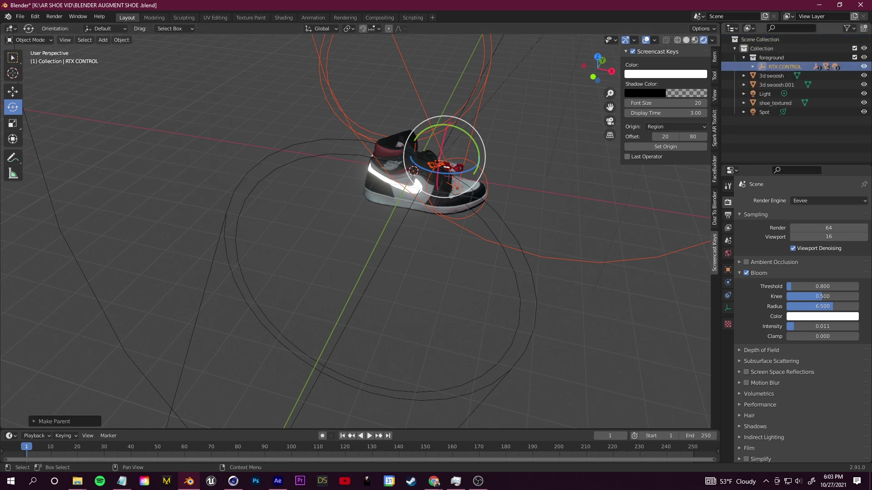
Using the RTX CONTROL empty, move the graphics card down beside the shoe's sole and rotate it.
click(782, 66)
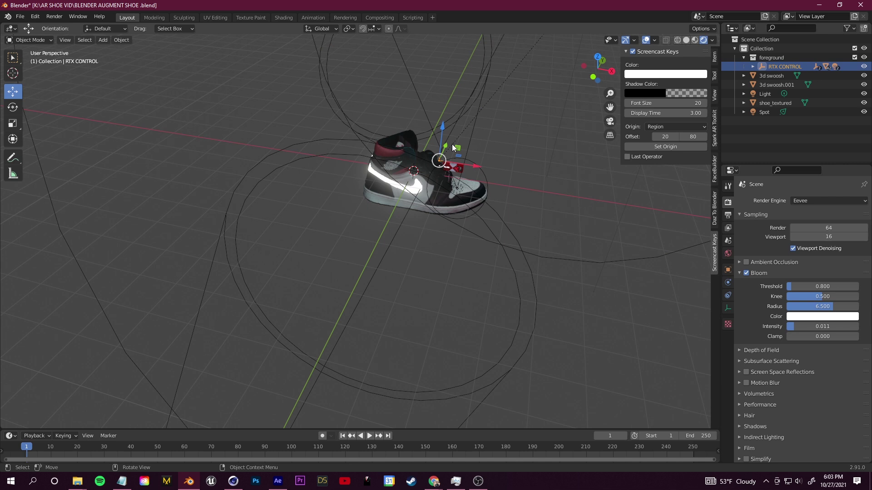
drag(446, 146, 459, 225)
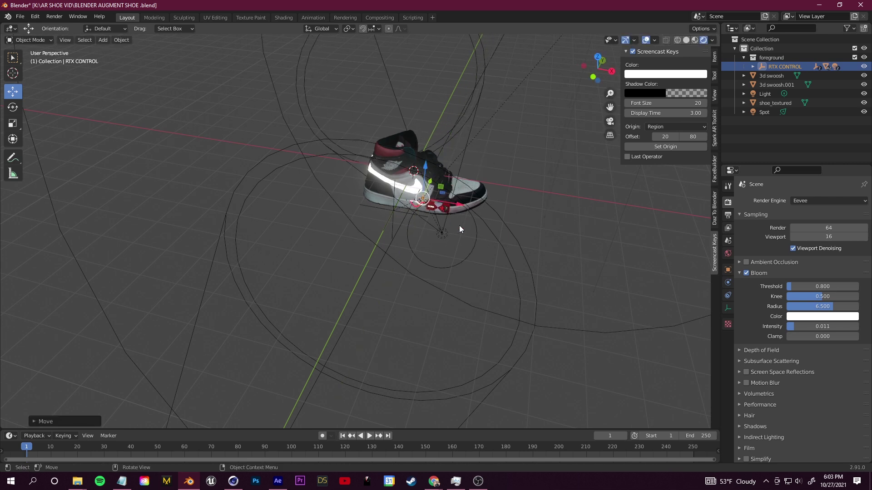
shift+middle_drag(244, 226, 281, 254)
middle_drag(282, 254, 419, 325)
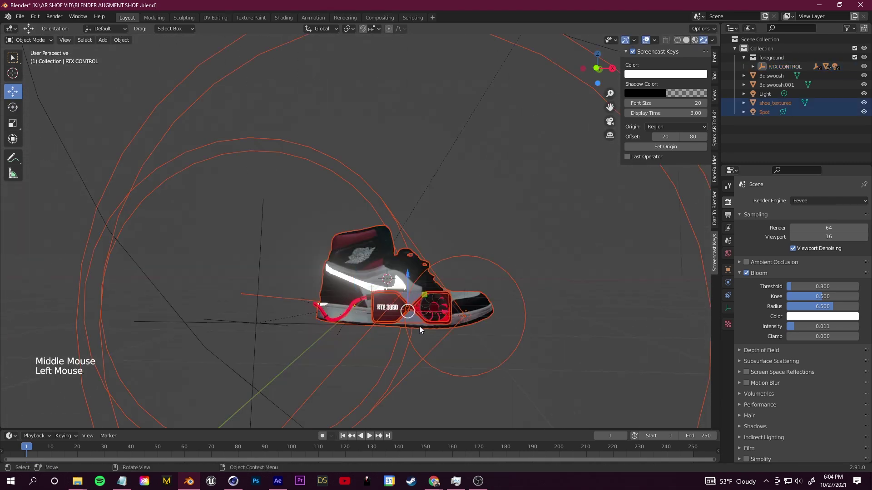
key(r)
click(462, 311)
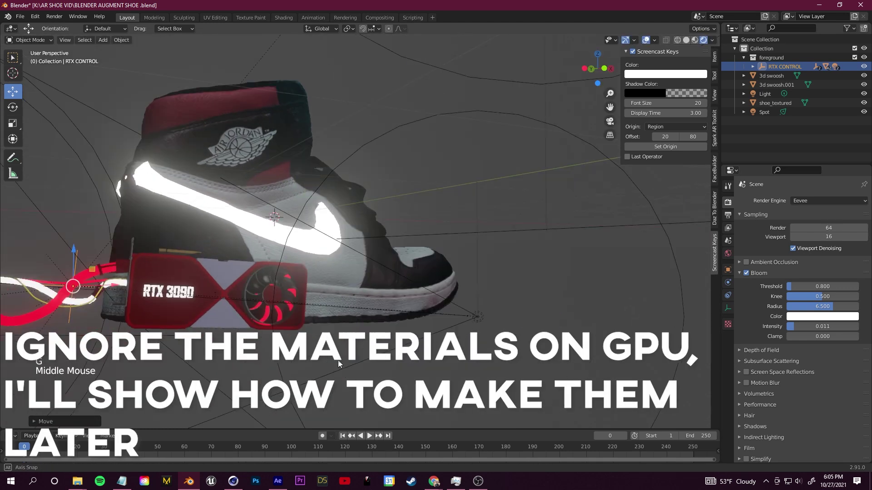
Move the cable shapes away from the graphics card to just in front of the shoe's toe and save the file.
drag(527, 258, 625, 259)
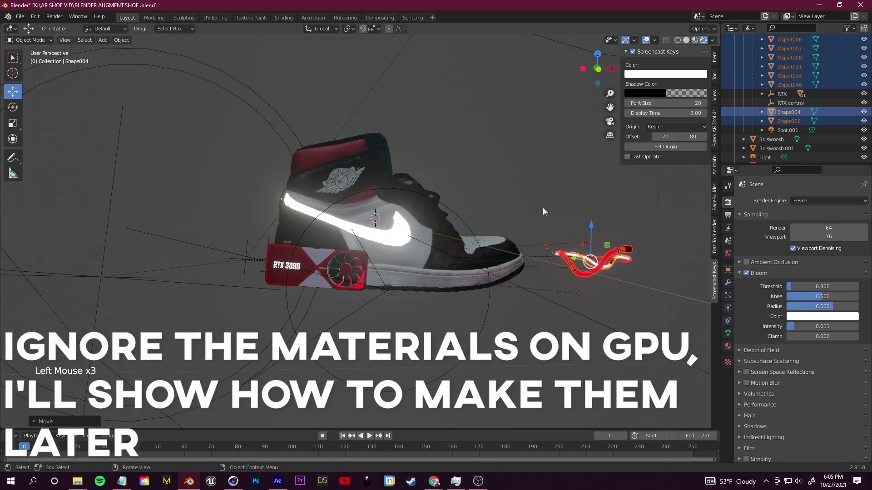
click(543, 208)
middle_drag(486, 244, 454, 227)
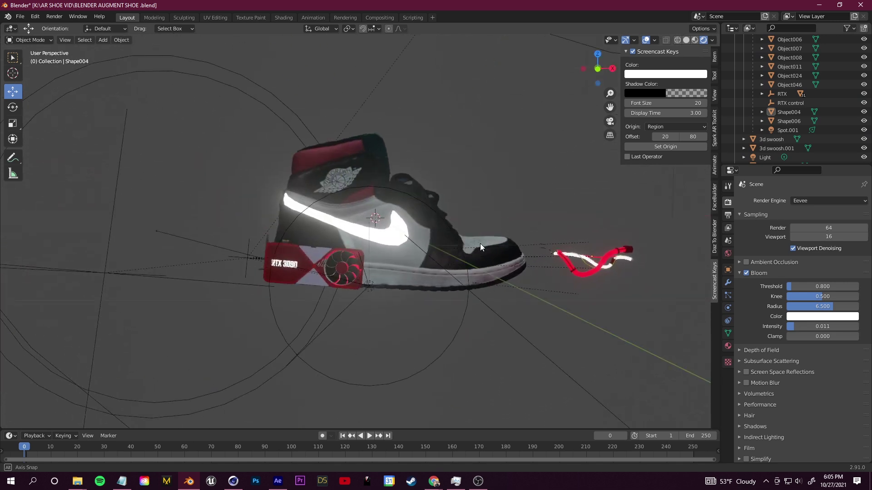
click(18, 18)
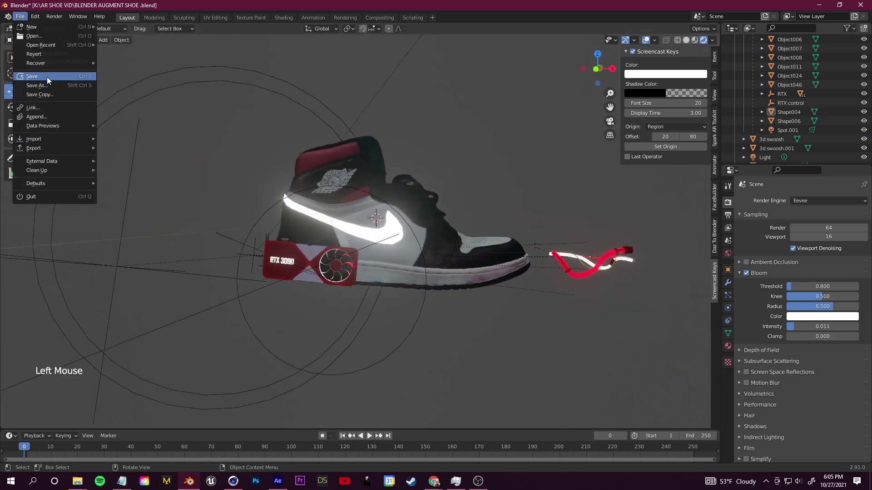
click(31, 77)
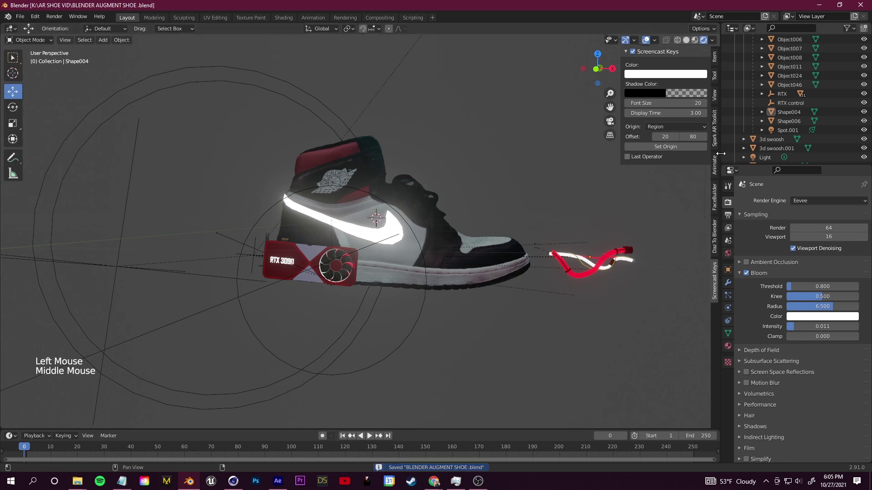
Leave mesh editing of Shape004 and open the graphics card's body mesh, Cube_007_Cube_009, for editing.
middle_drag(447, 250, 86, 123)
click(29, 61)
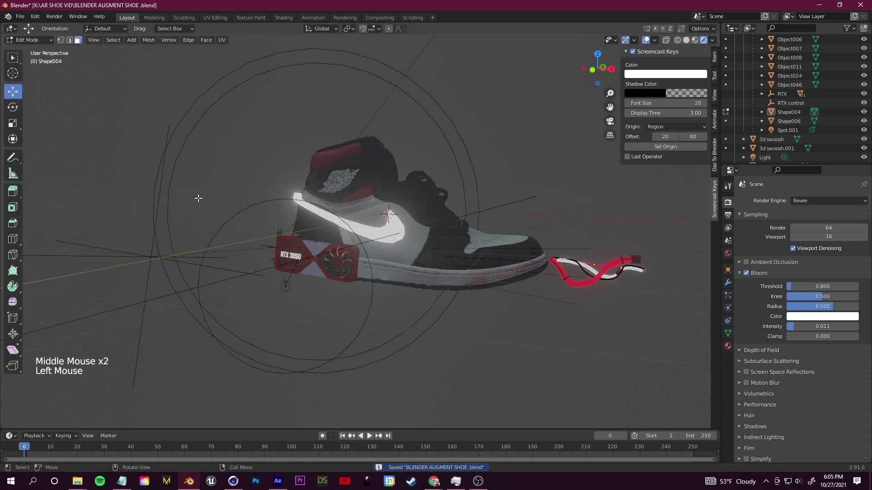
click(386, 291)
scroll(386, 291, up, 2)
middle_drag(387, 291, 377, 291)
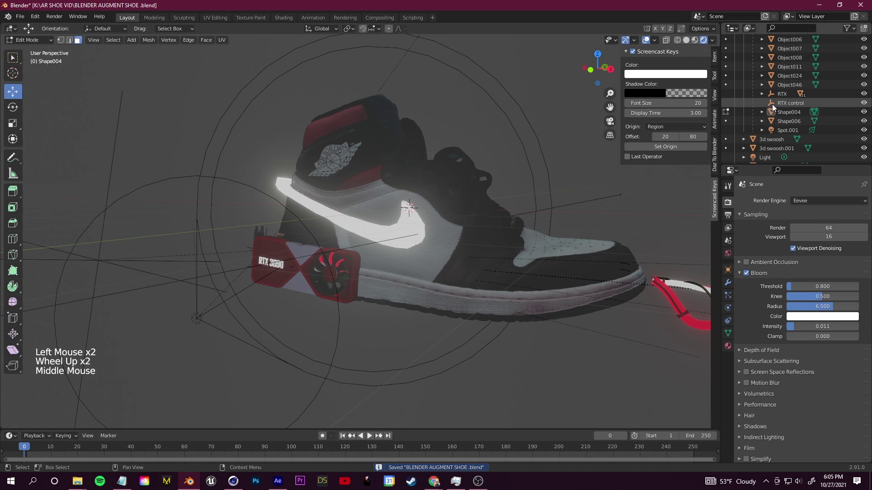
click(795, 121)
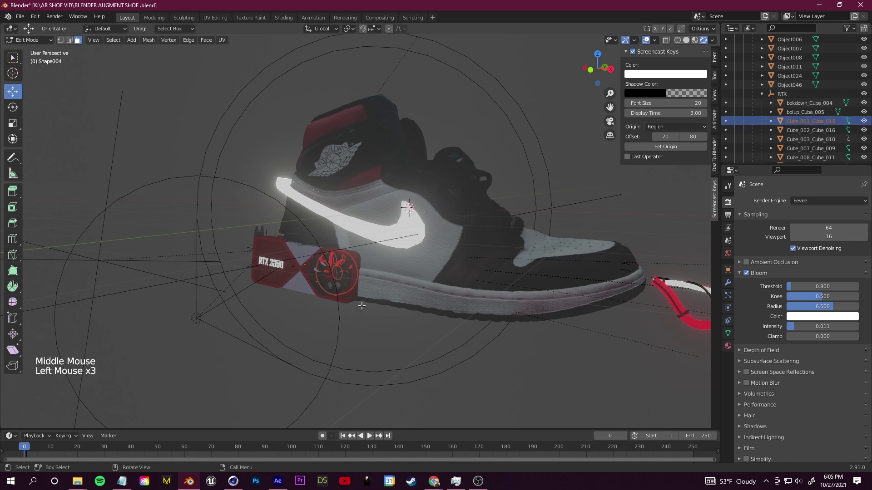
middle_drag(361, 309, 366, 309)
scroll(368, 310, up, 1)
click(28, 40)
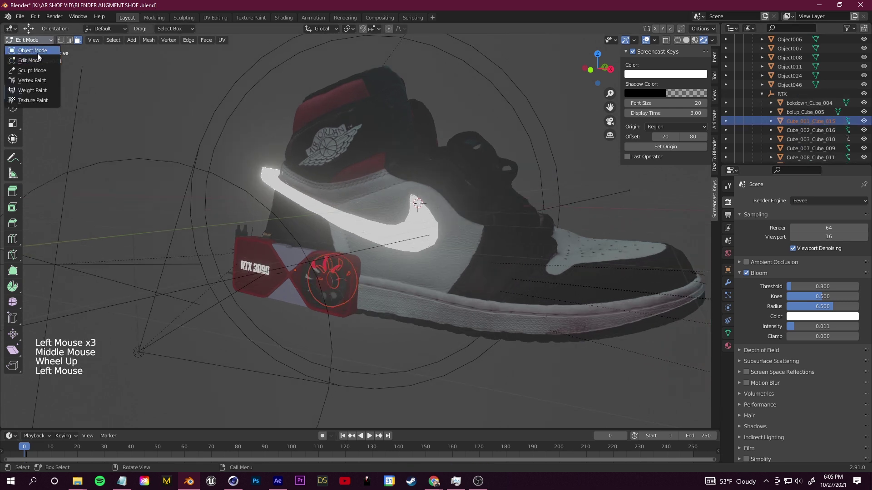
click(38, 52)
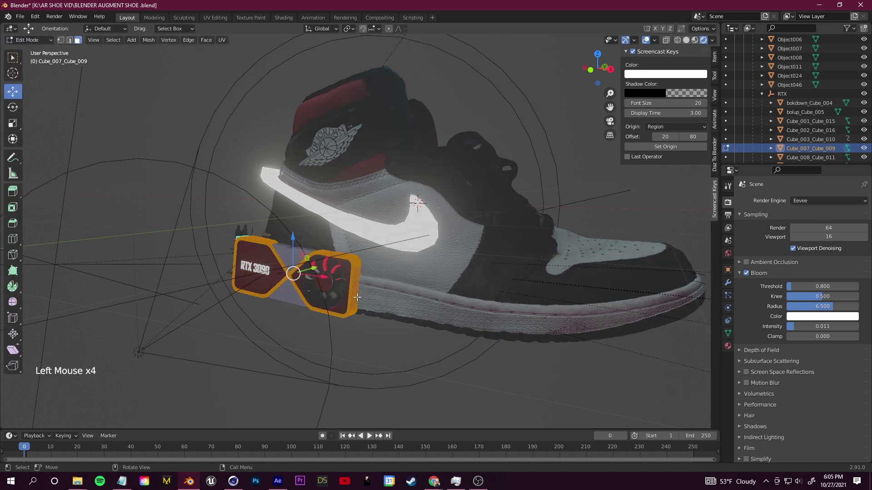
In face selection mode, select the faces at the card body's end that points towards the shoe's toe.
middle_drag(357, 300, 356, 291)
scroll(356, 291, up, 3)
middle_drag(349, 325, 368, 326)
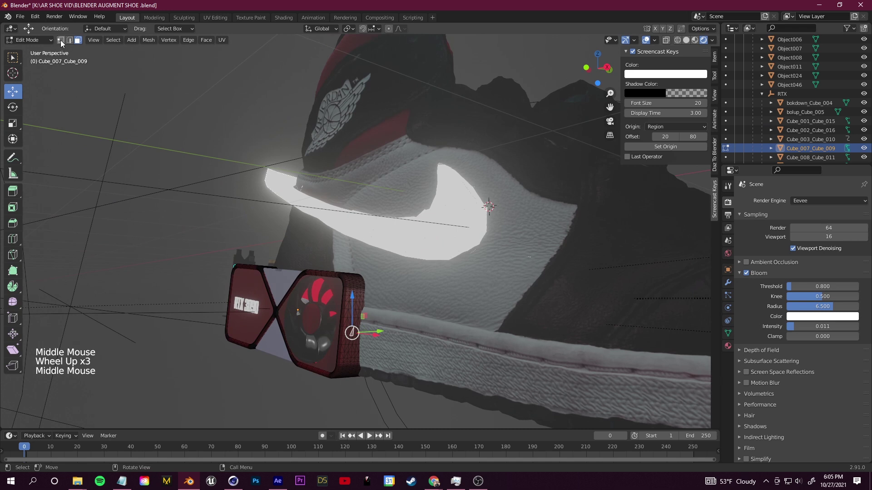
click(78, 40)
shift+middle_drag(354, 317, 363, 327)
shift+click(366, 327)
key(e)
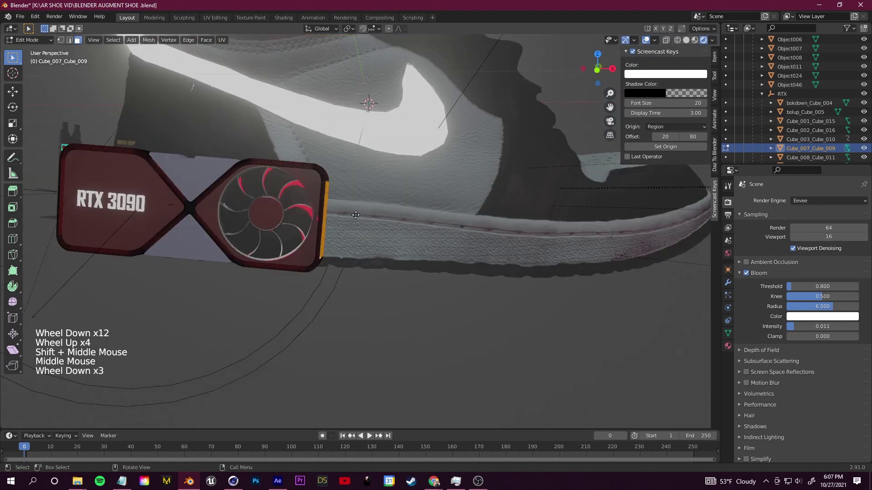
Extrude the card's selected end faces along the shoe's midsole, scale them down to about 0.7 and lower them to the sole.
key(e)
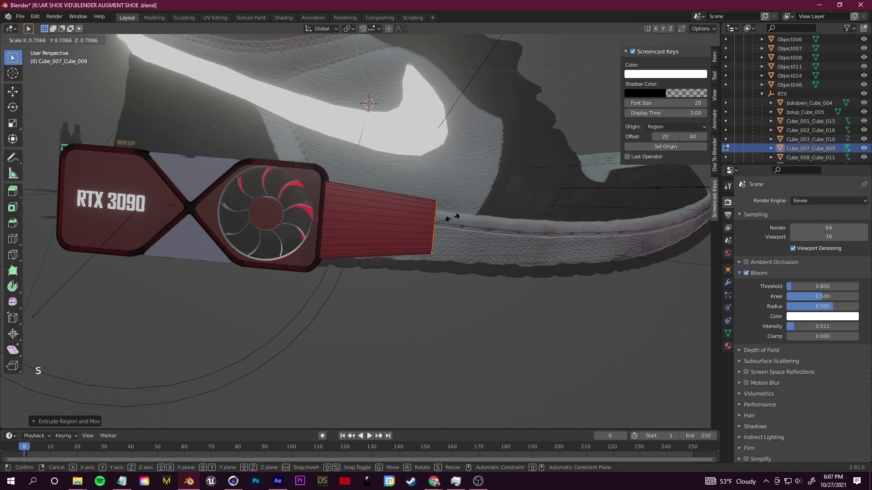
click(449, 225)
key(g)
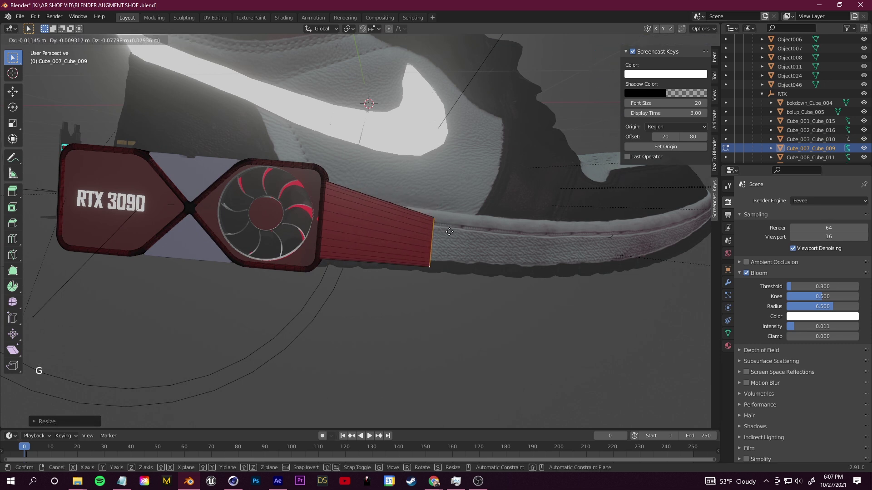
click(398, 223)
key(s)
Continue the red strip along the sole towards the toe with further extrusions, moving and scaling each new end to follow the shoe.
click(13, 92)
middle_drag(454, 254, 364, 247)
drag(488, 221, 477, 223)
key(s)
key(e)
drag(551, 234, 526, 233)
middle_drag(526, 233, 551, 222)
key(e)
key(g)
click(545, 227)
key(g)
key(s)
key(s)
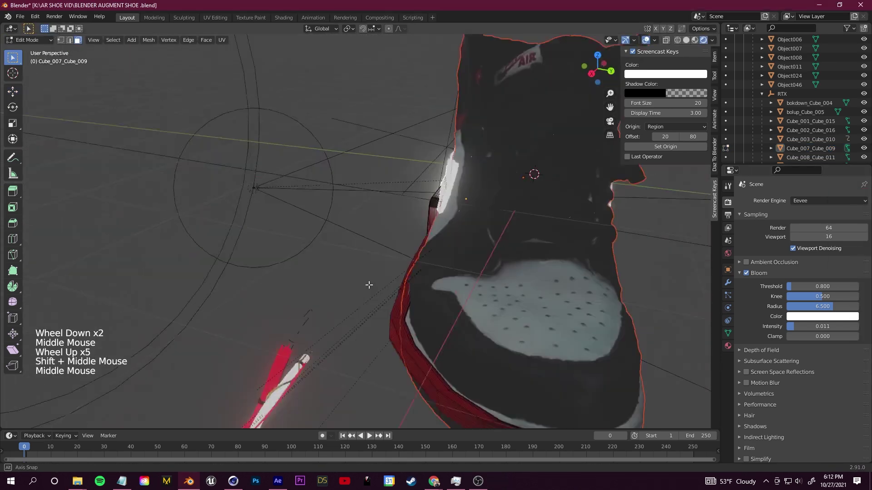
Try to extrude another section of the red strip around the front of the shoe.
scroll(368, 285, up, 2)
click(291, 287)
middle_drag(317, 286, 335, 284)
key(e)
scroll(391, 246, down, 3)
middle_drag(390, 245, 486, 331)
key(ctrl+z)
key(ctrl+z)
key(ctrl+z)
Extrude the red strip's faces further to continue the trim around the shoe.
key(e)
click(451, 225)
key(s)
scroll(409, 237, up, 10)
key(ctrl+z)
key(e)
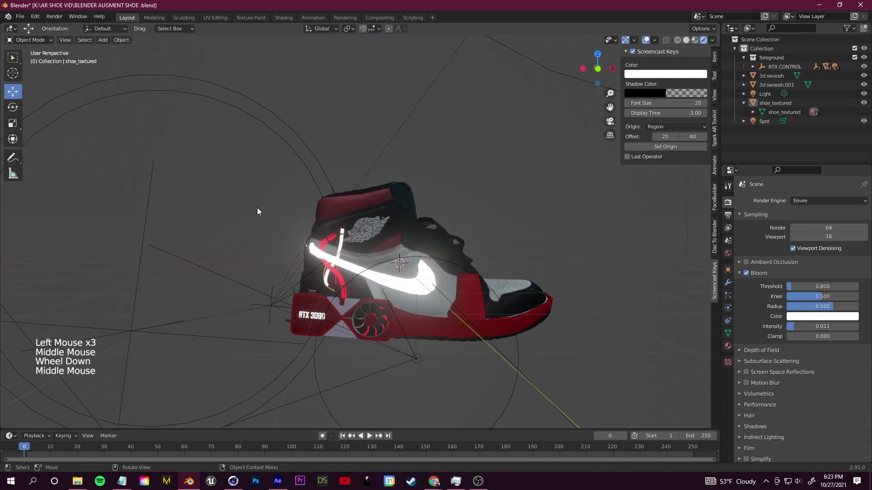
Add a cube to the scene and move it to the shoe's ankle.
key(shift+a)
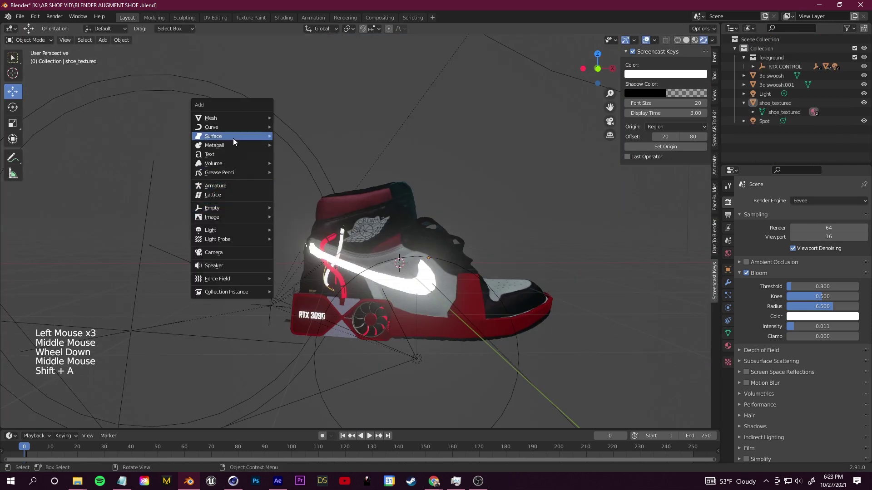
mouse_move(237, 119)
click(318, 127)
middle_drag(364, 220, 422, 243)
key(g)
scroll(464, 216, up, 3)
click(430, 238)
click(430, 237)
Resize and rotate the cube's mesh, then extrude it in segments across the ankle to form a strap.
key(Tab)
key(g)
key(r)
key(s)
middle_drag(536, 200, 667, 210)
click(12, 92)
middle_drag(454, 195, 458, 273)
scroll(328, 200, up, 2)
key(g)
click(399, 283)
key(e)
scroll(436, 281, down, 4)
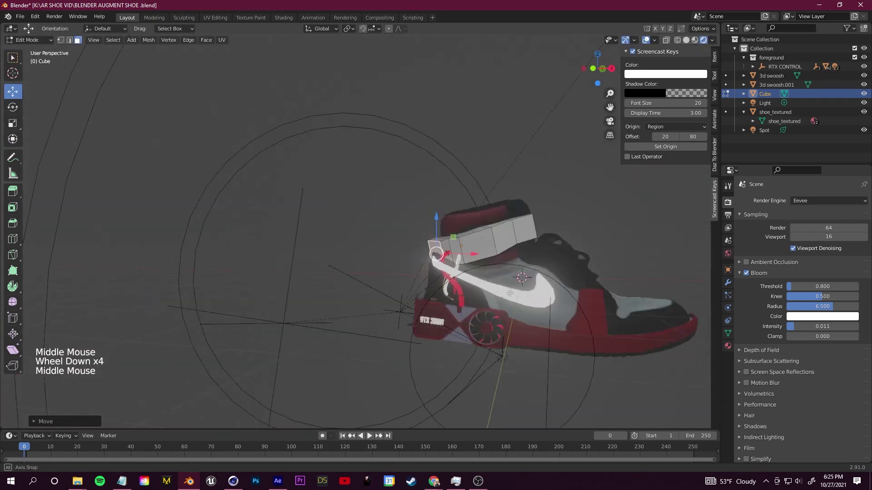
Bend the strap around the back of the ankle by moving its faces and vertices, and undo the last adjustment.
key(ctrl+z)
click(498, 291)
key(g)
click(595, 319)
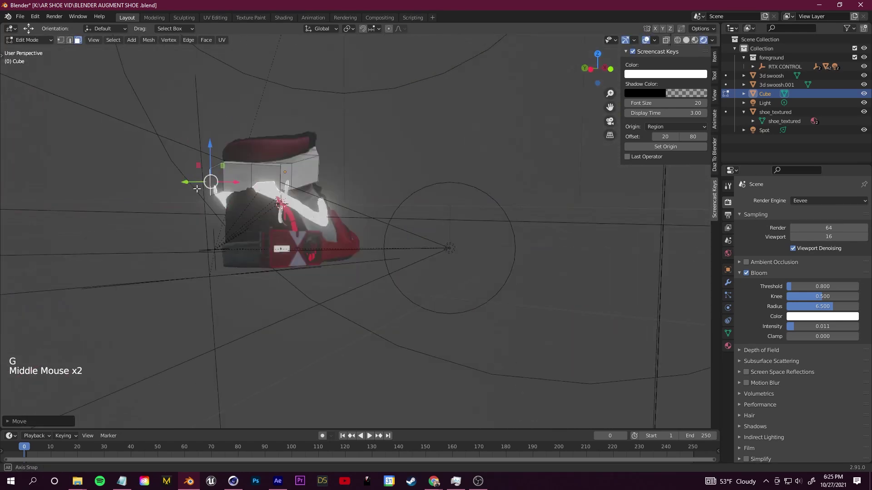
click(448, 192)
middle_drag(408, 227, 498, 218)
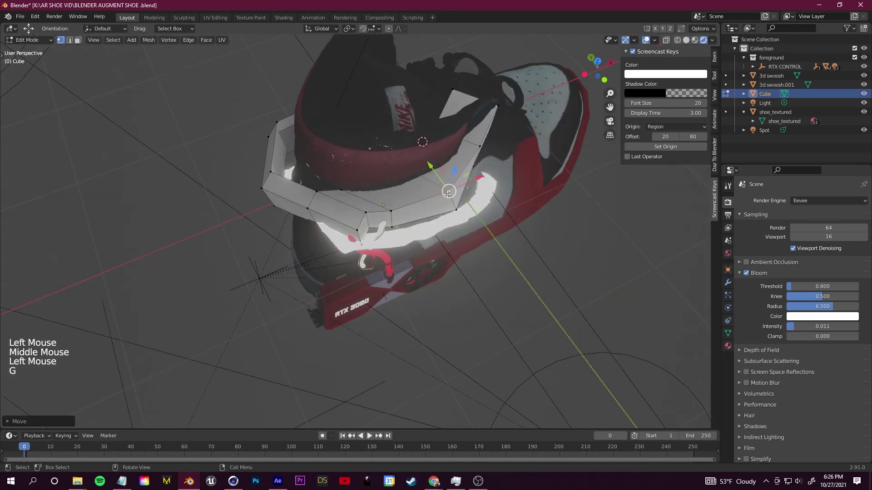
key(ctrl+z)
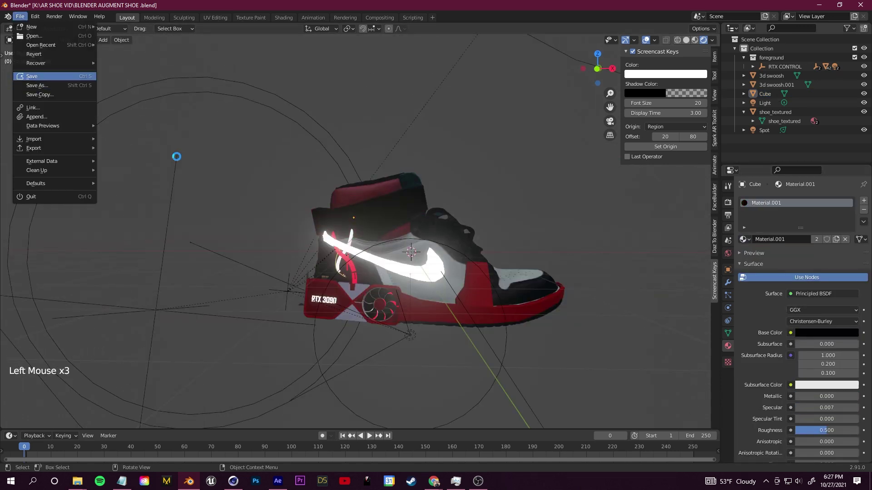
Export the selected shoe, swooshes, ankle strap and RTX CONTROL hierarchy in FBX format.
click(394, 197)
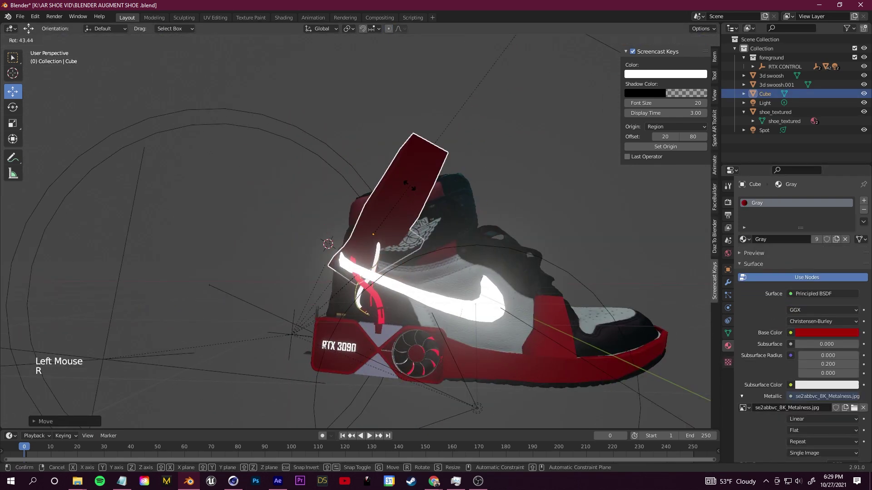
click(20, 16)
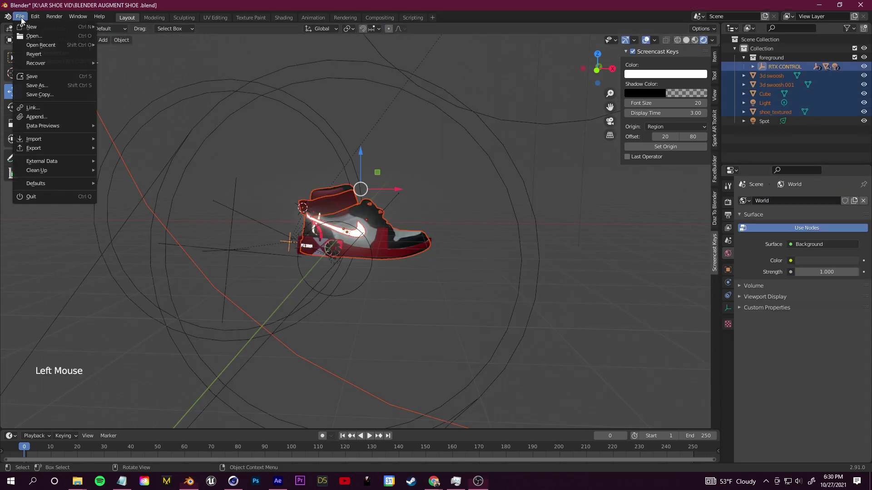
mouse_move(56, 147)
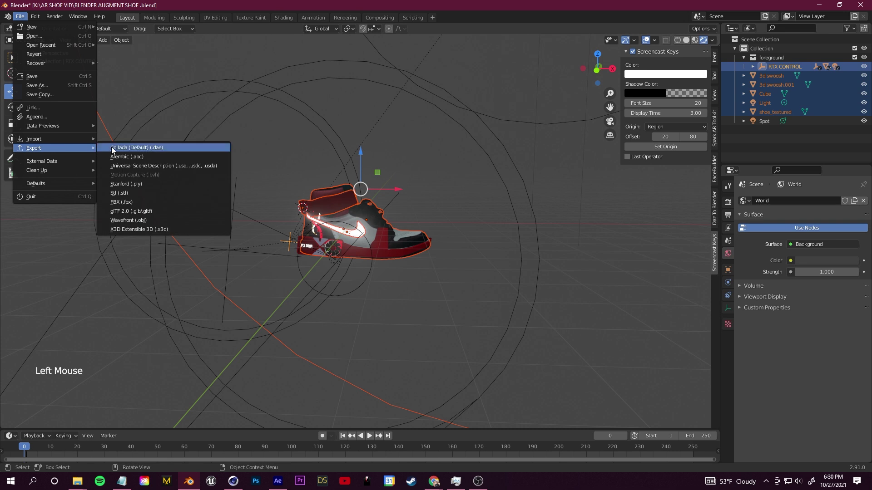
click(130, 201)
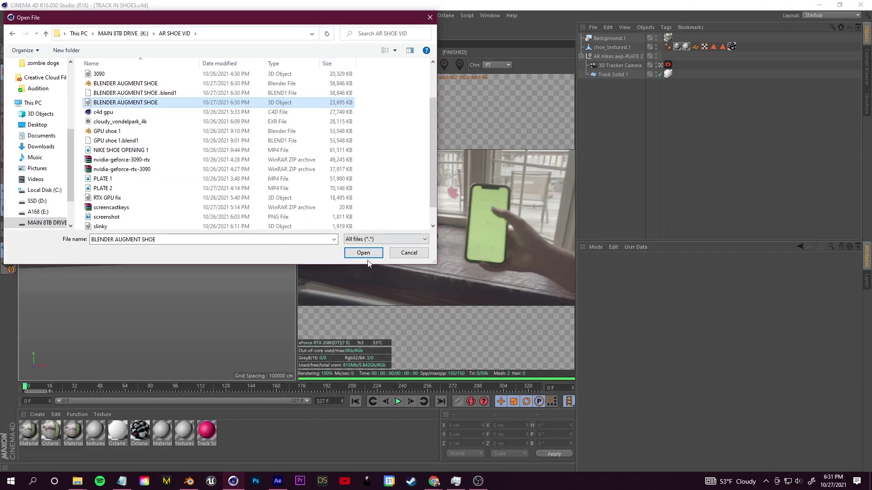
In Cinema 4D, import the BLENDER AUGMENT SHOE file into the tracked scene and position the AR SHOE group on the windowsill.
click(362, 305)
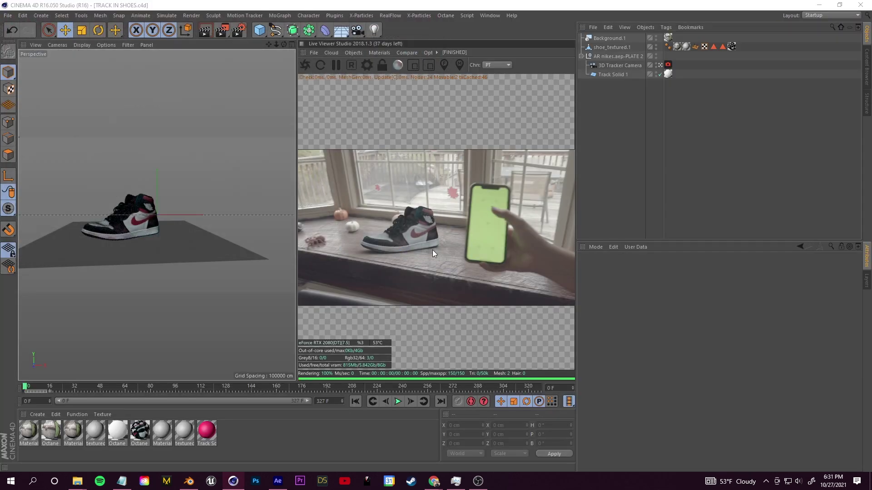
click(405, 343)
click(391, 402)
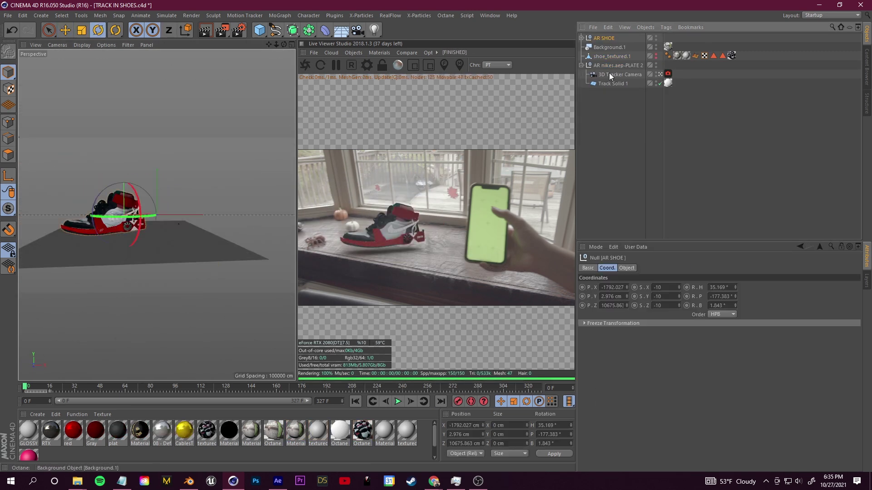
key(e)
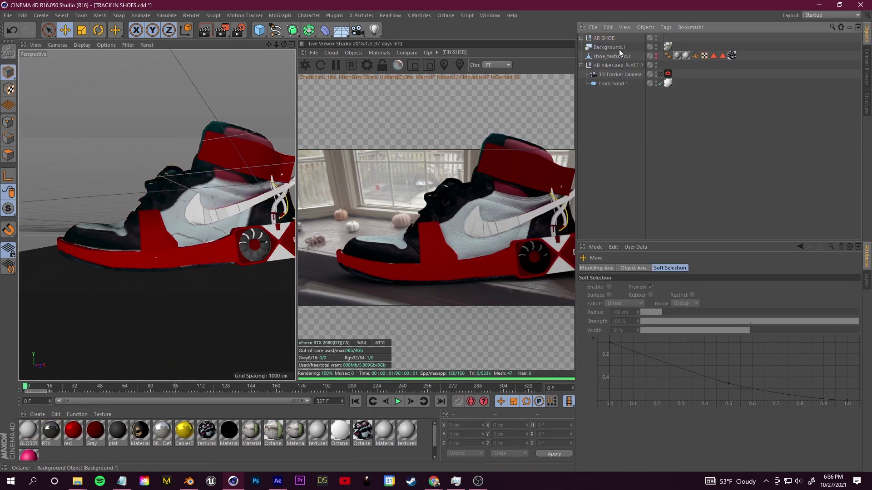
Create a diffuse Octane material and apply it to the 3d swoosh object in the AR SHOE group.
click(611, 57)
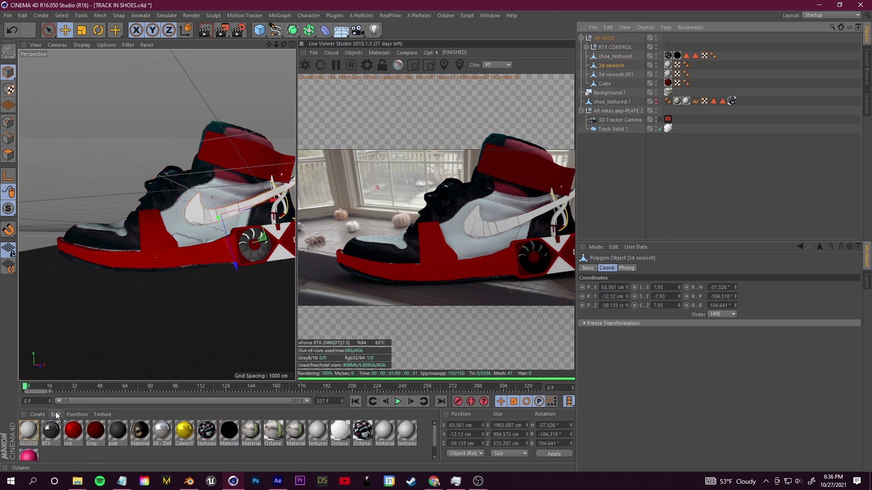
click(38, 414)
mouse_move(68, 350)
click(187, 336)
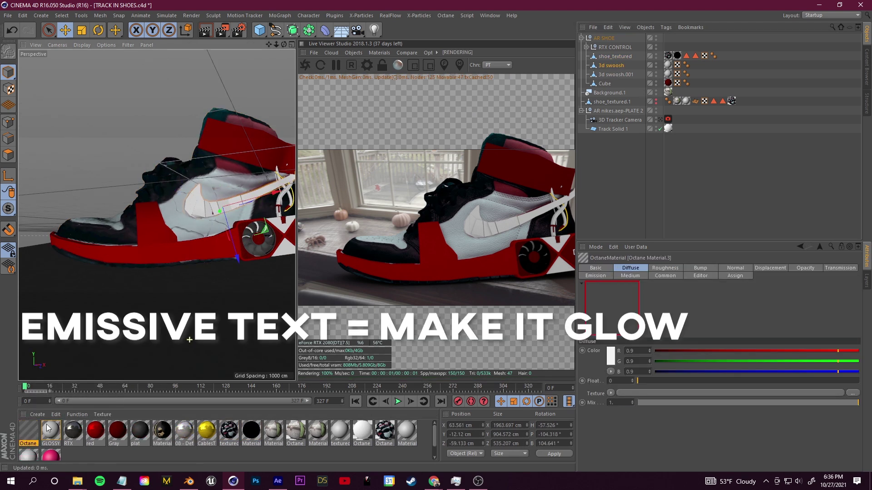
drag(29, 431, 587, 143)
drag(616, 68, 613, 66)
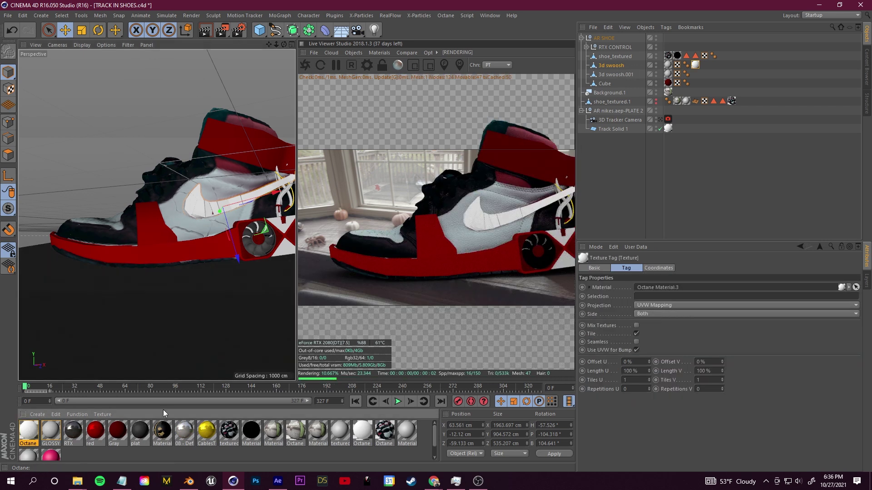
Make the swoosh glow by adding a Blackbody Emission to Octane Material.3.
double_click(37, 430)
click(155, 251)
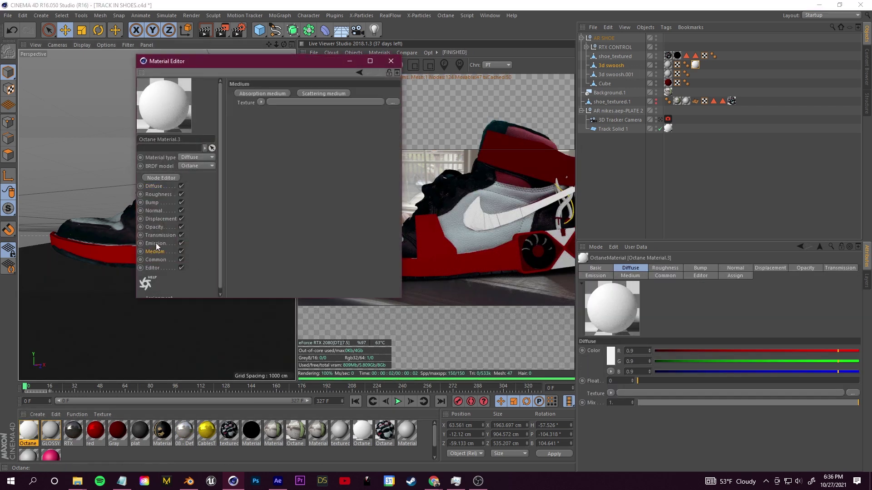
click(258, 93)
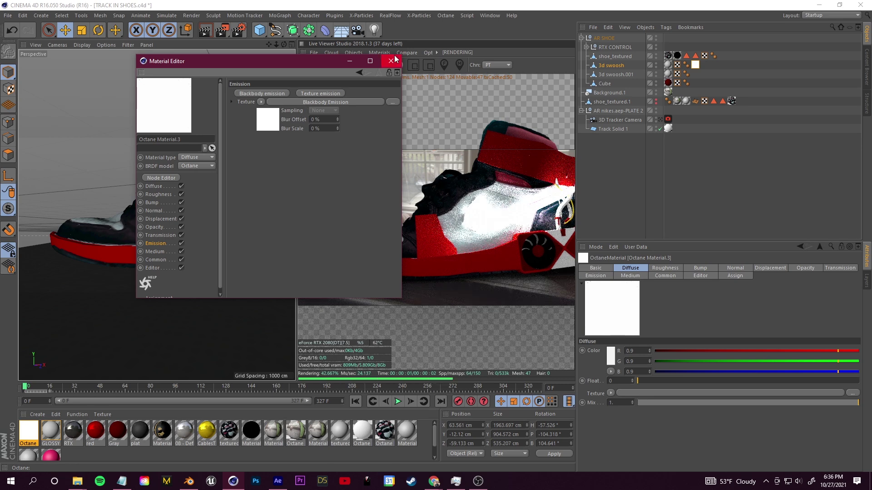
drag(390, 62, 295, 54)
click(196, 95)
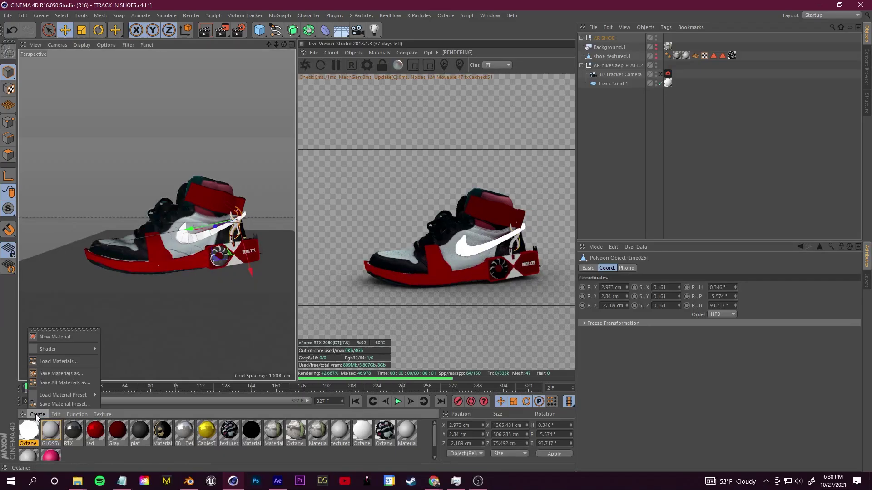
Create a glossy Octane material, apply it to the shoe's sole trim and open it for editing.
click(40, 379)
drag(29, 431, 159, 262)
double_click(29, 431)
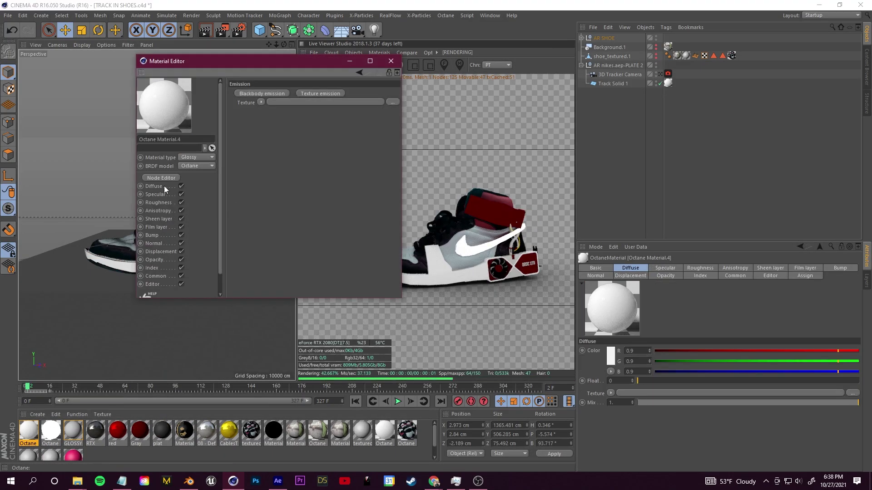
Set the trim material's diffuse colour to the ankle strap's dark red, R 0.333, G 0, B 0.006.
click(154, 186)
click(261, 99)
click(209, 138)
click(497, 201)
click(176, 149)
drag(204, 61, 102, 50)
Change the trim material's type to Metallic and set its specular colour to dark red.
click(83, 147)
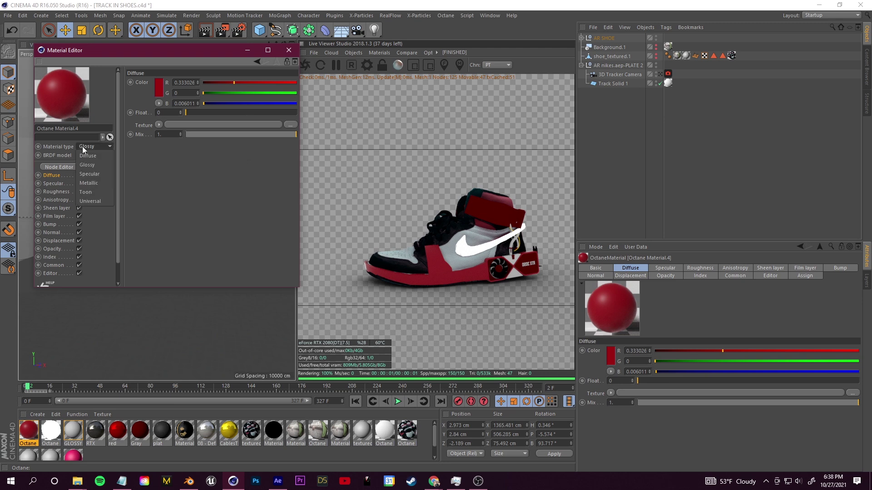
click(89, 184)
click(58, 183)
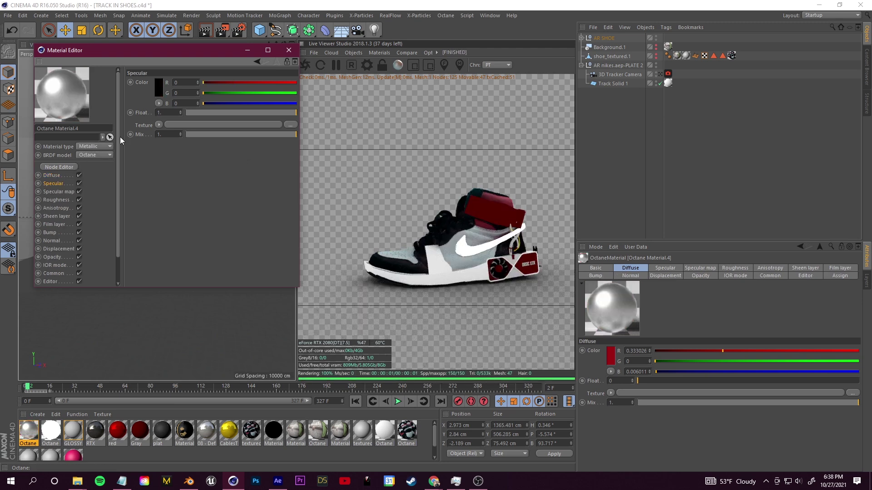
click(143, 129)
click(53, 184)
click(150, 77)
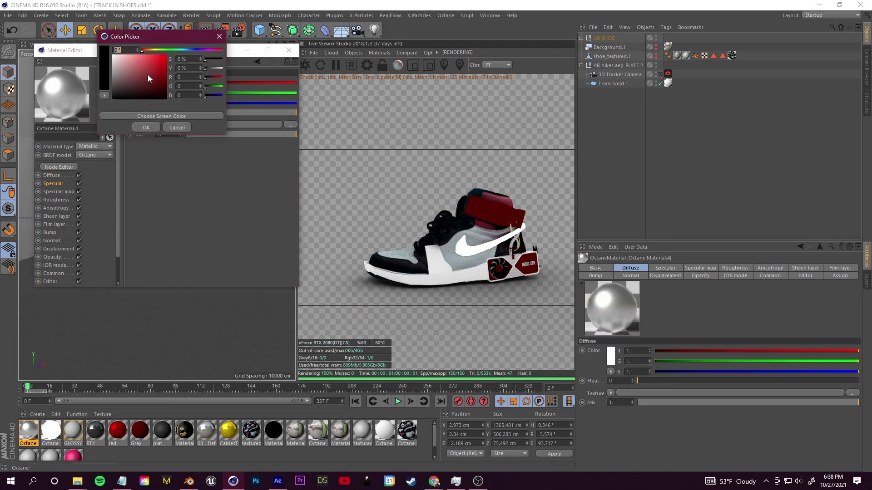
click(146, 127)
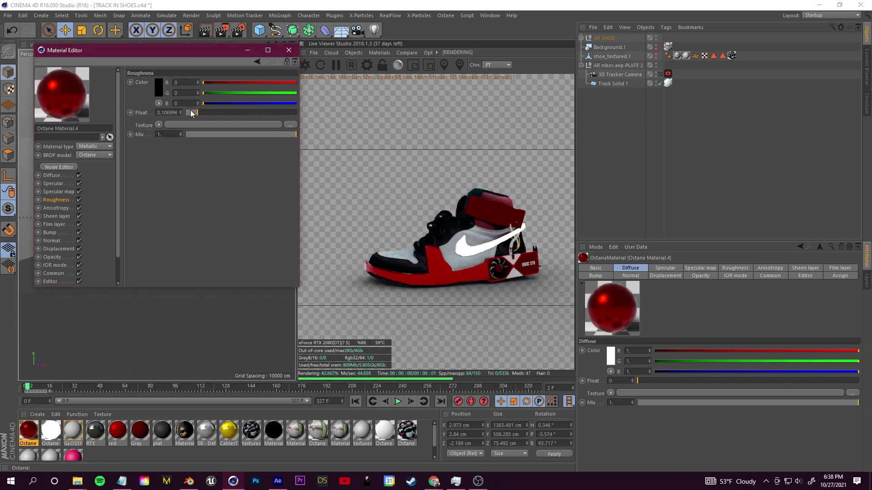
Load an image from the Quixel Textures folder into the trim material's roughness channel without copying it to the project.
click(159, 125)
click(200, 168)
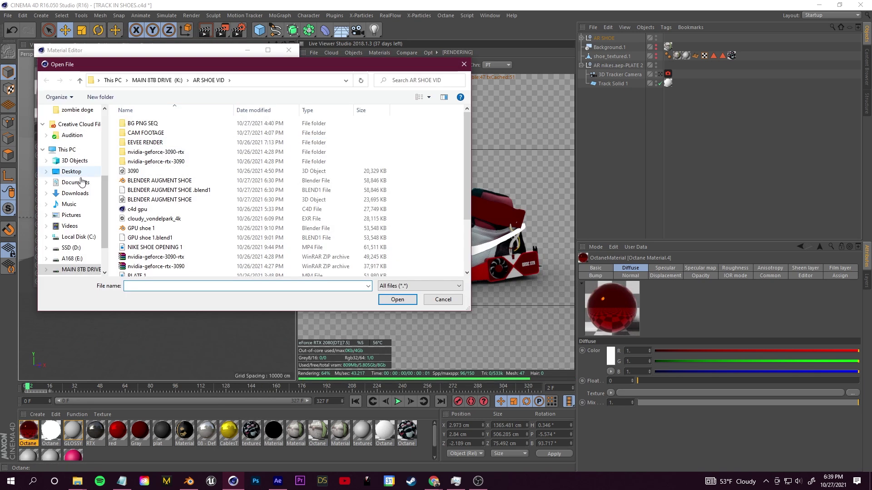
click(82, 128)
double_click(360, 142)
scroll(189, 253, down, 2)
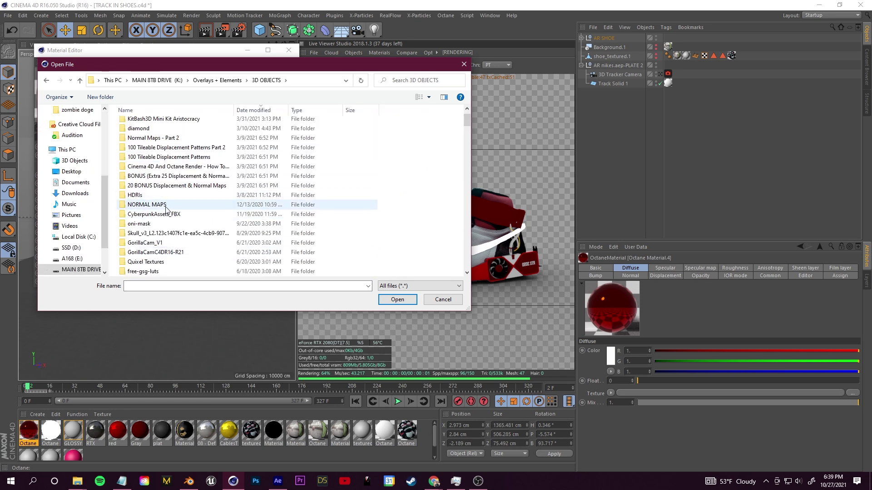
double_click(145, 261)
double_click(182, 171)
double_click(241, 136)
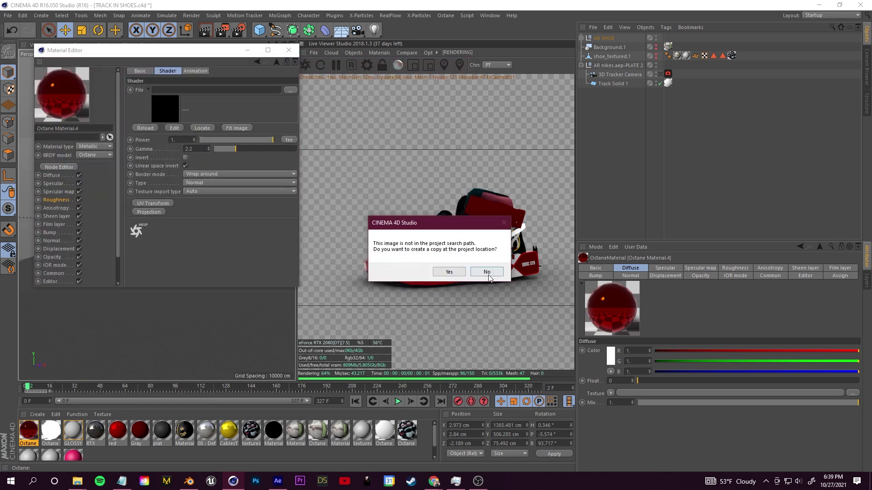
click(487, 271)
Set the roughness image's gamma to about 1.1, then adjust its power and toggle its Invert option.
drag(221, 146, 225, 148)
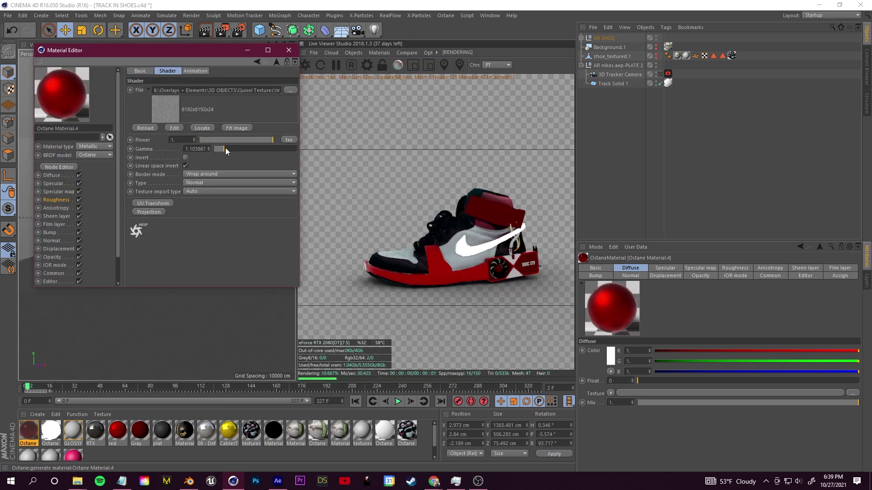
drag(226, 50, 251, 330)
scroll(146, 222, up, 10)
drag(150, 329, 124, 99)
drag(226, 190, 252, 198)
click(184, 207)
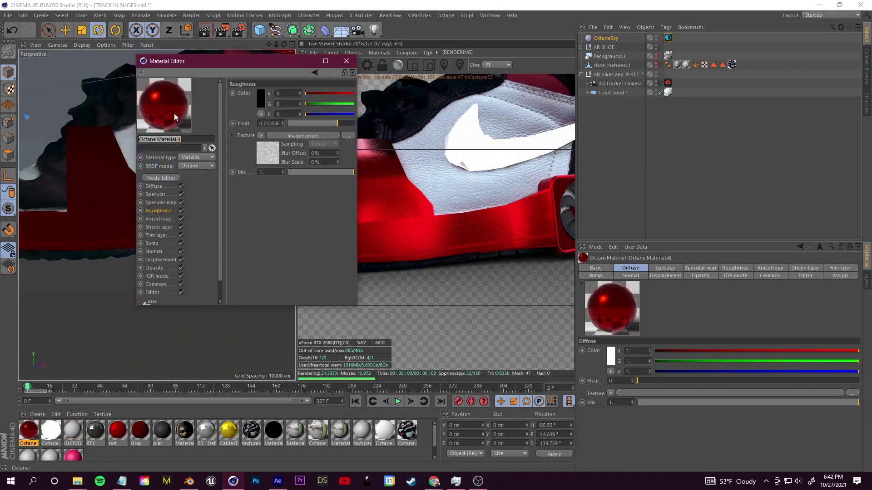
Add a projection to the trim material's roughness image and set its Texture Projection to Box.
drag(203, 62, 87, 62)
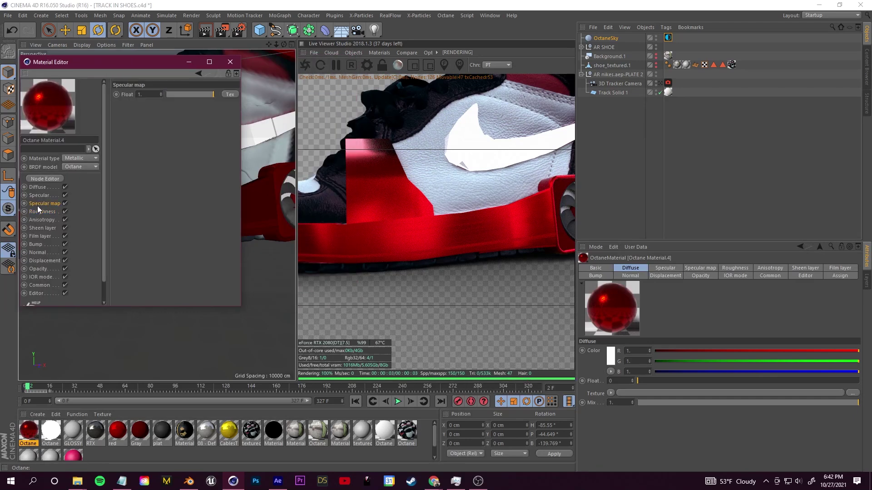
click(202, 136)
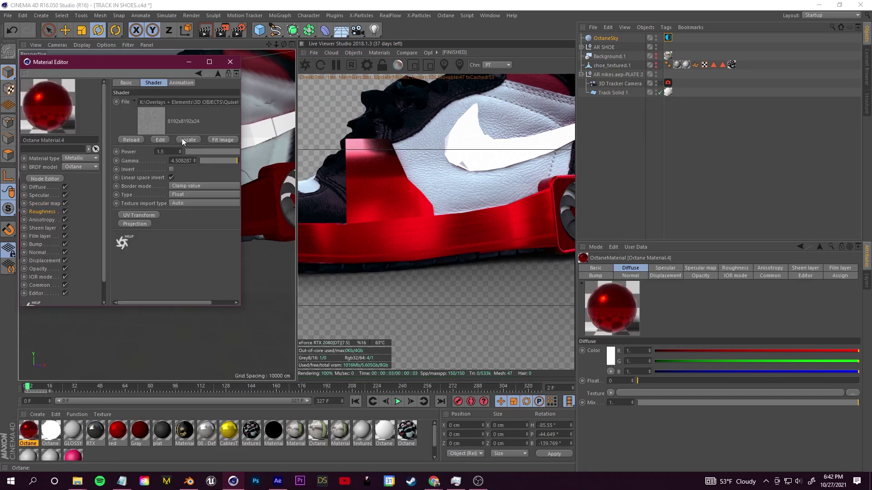
drag(241, 222, 300, 293)
click(142, 223)
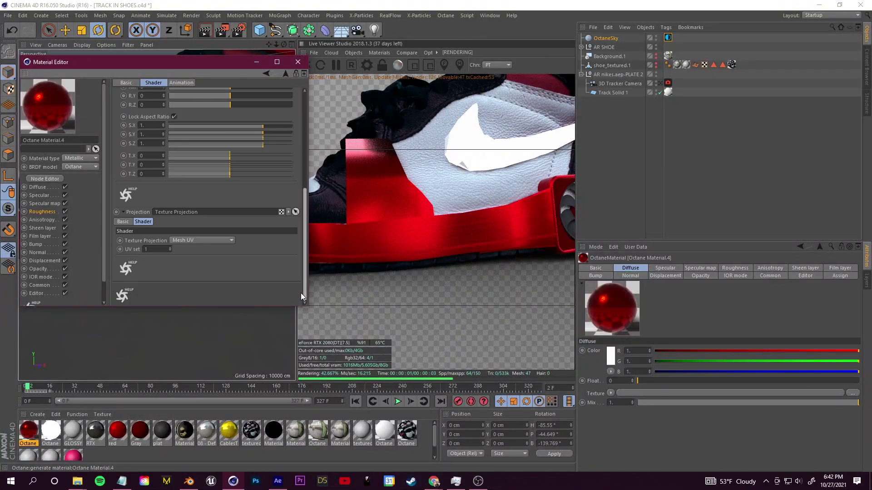
click(202, 240)
click(193, 250)
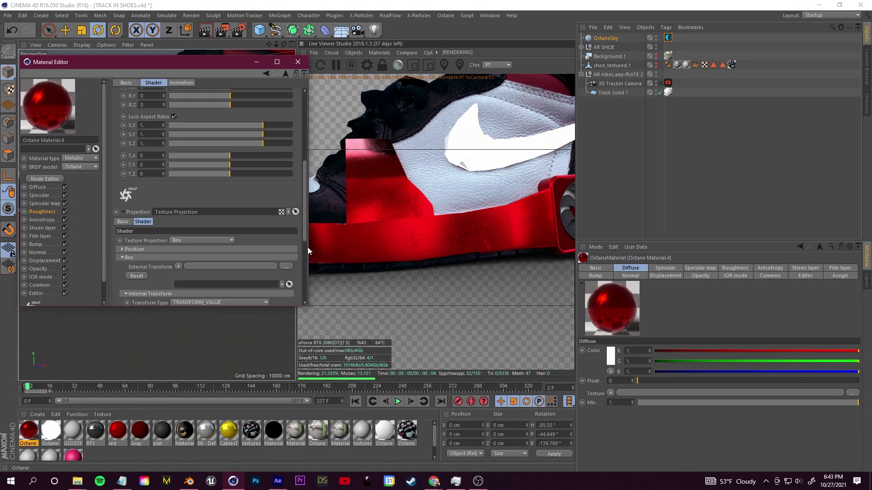
Scale the roughness image's UV transform uniformly to about 0.139.
scroll(300, 227, up, 3)
drag(268, 212, 243, 213)
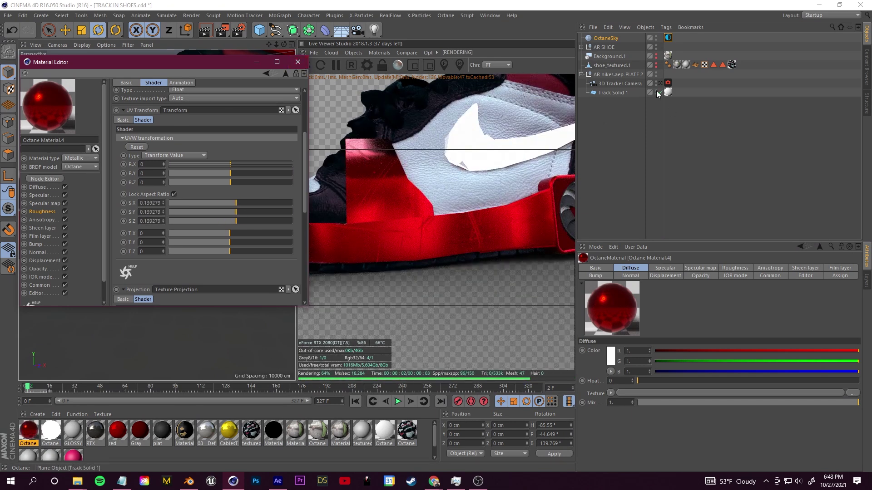
click(655, 106)
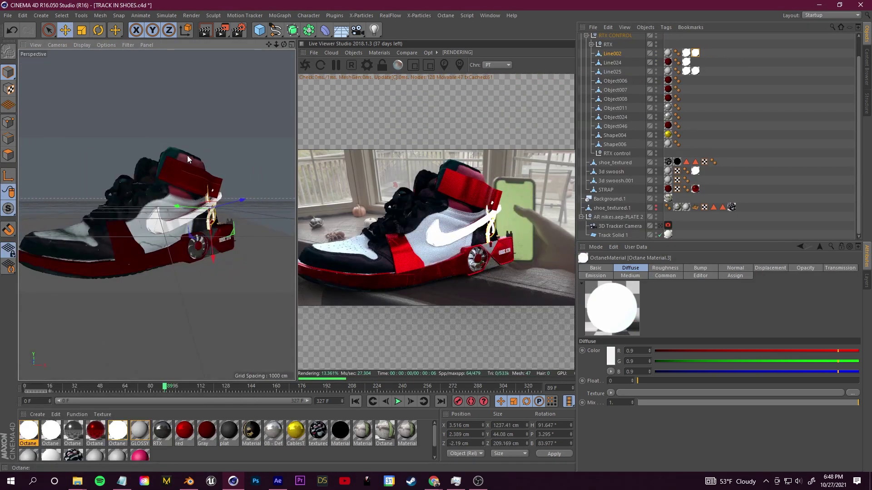
Apply the dark metallic Octane material to the ankle strap and set its specular float to about 0.044.
drag(72, 430, 195, 179)
click(80, 435)
double_click(80, 435)
click(154, 126)
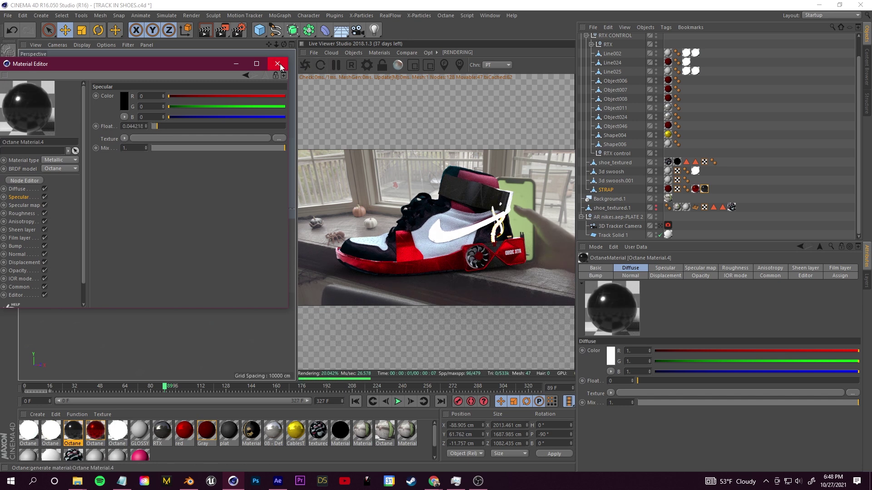
Load jordan logo.png as the texture of the strap material's specular channel.
drag(218, 64, 246, 60)
click(48, 185)
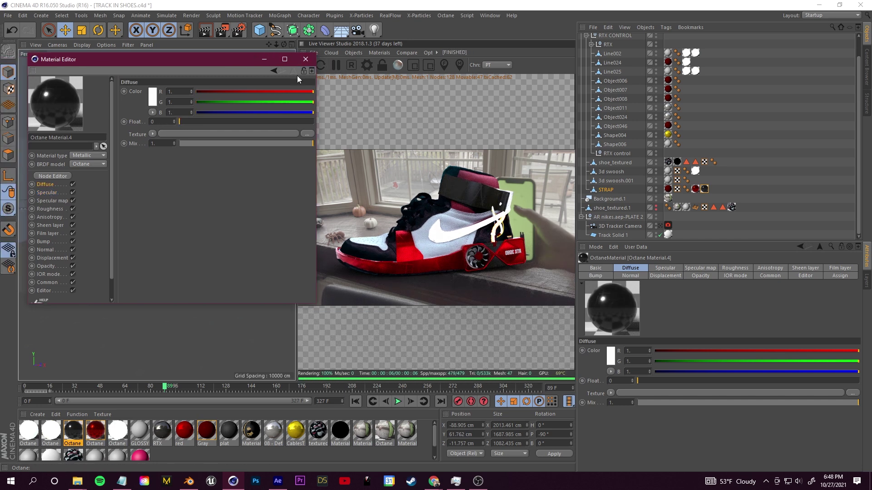
click(152, 134)
click(63, 195)
click(54, 193)
click(153, 134)
mouse_move(200, 310)
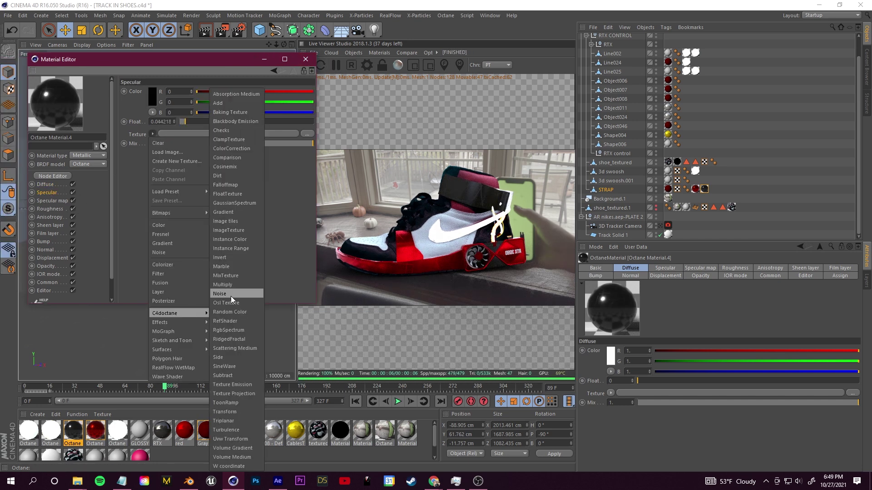
click(210, 217)
double_click(431, 205)
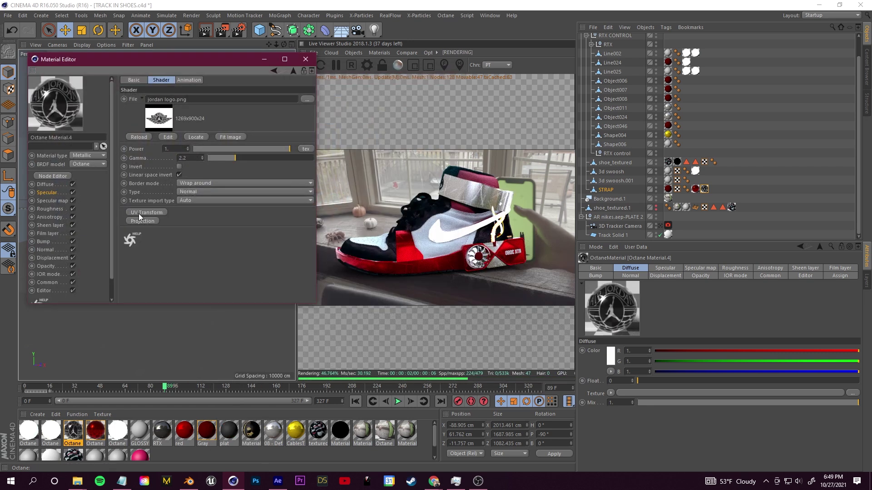
Give the logo texture a UV transform and Box projection, and adjust its transform to fit the logo on the strap.
click(136, 213)
click(132, 221)
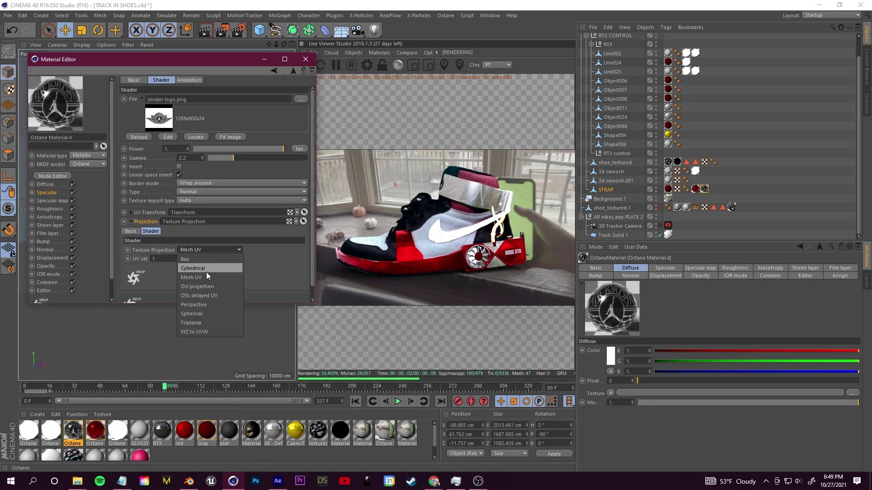
click(199, 260)
click(131, 212)
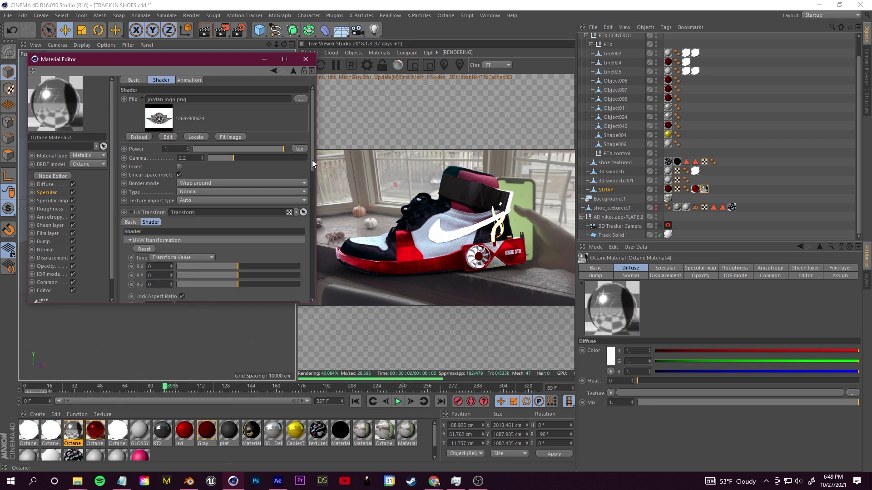
drag(312, 159, 312, 215)
drag(248, 171, 227, 167)
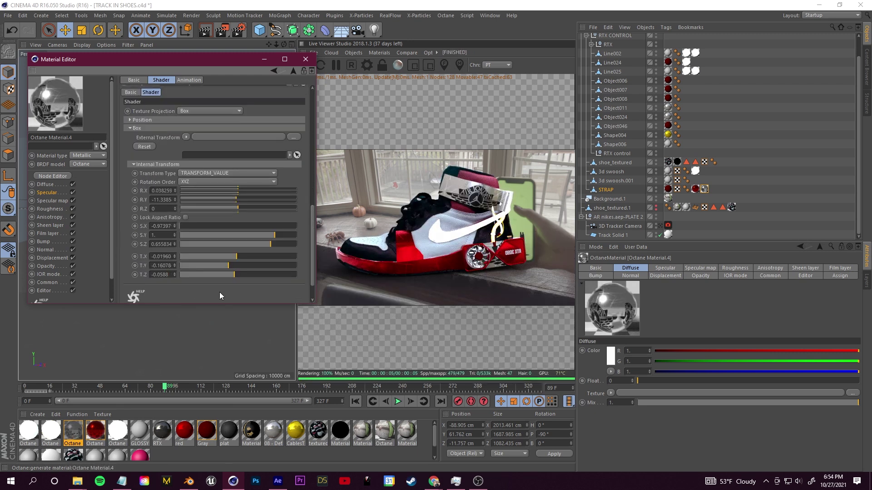
Close the strap material and save the TRACK IN SHOES.c4d project.
click(307, 59)
click(10, 16)
click(18, 89)
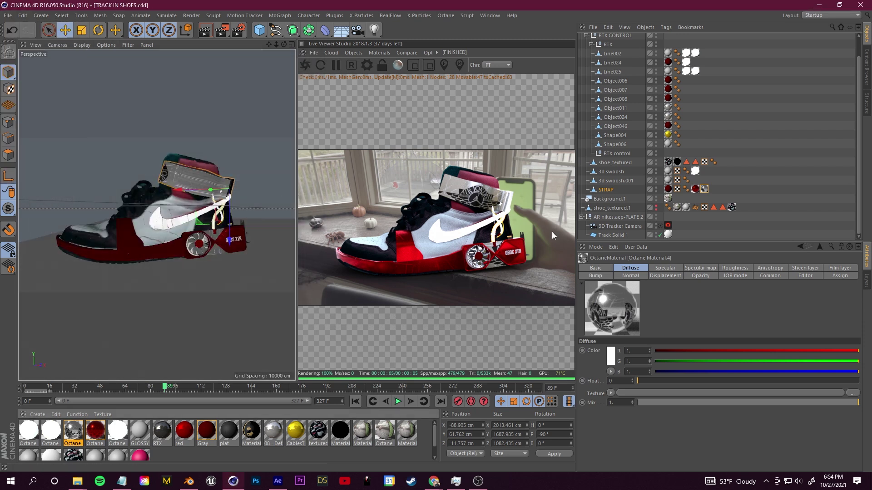
Look through the 3D Tracker Camera and scrub the timeline to check the shoe against the tracked footage.
click(661, 226)
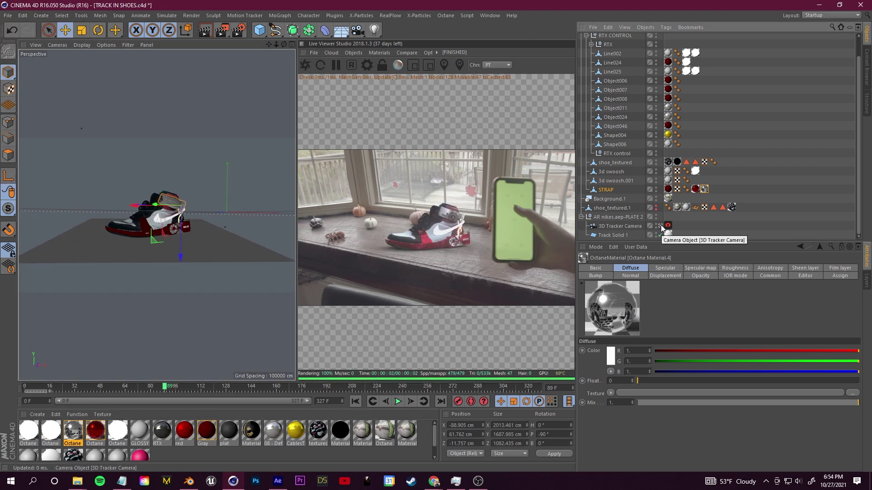
drag(164, 387, 419, 387)
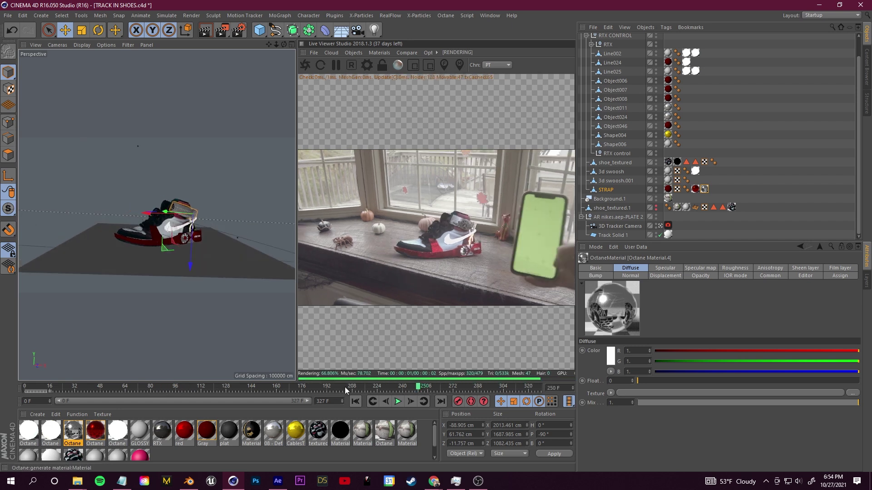
click(345, 387)
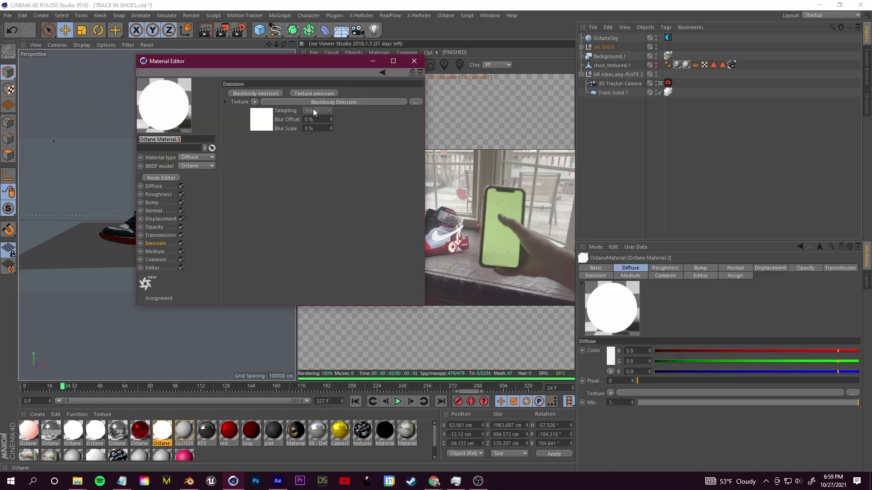
Assign a Color shader to the Distribution of Octane Material.3's Blackbody Emission.
click(312, 104)
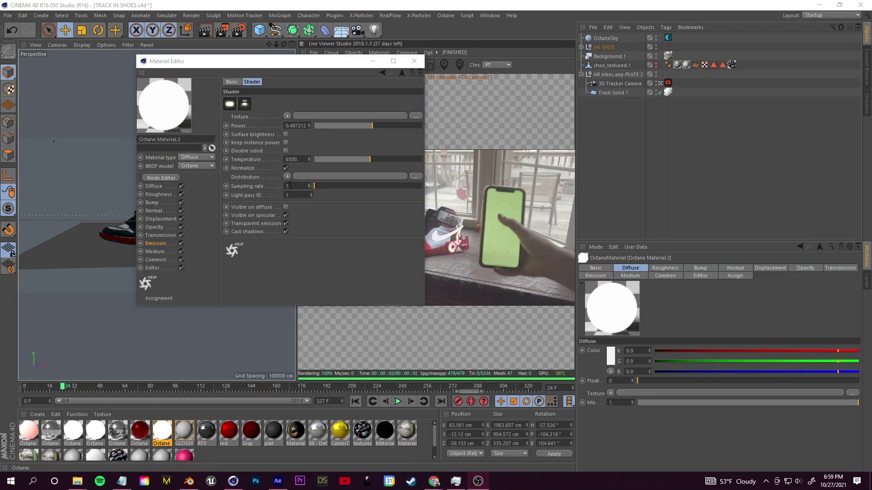
click(287, 176)
click(307, 259)
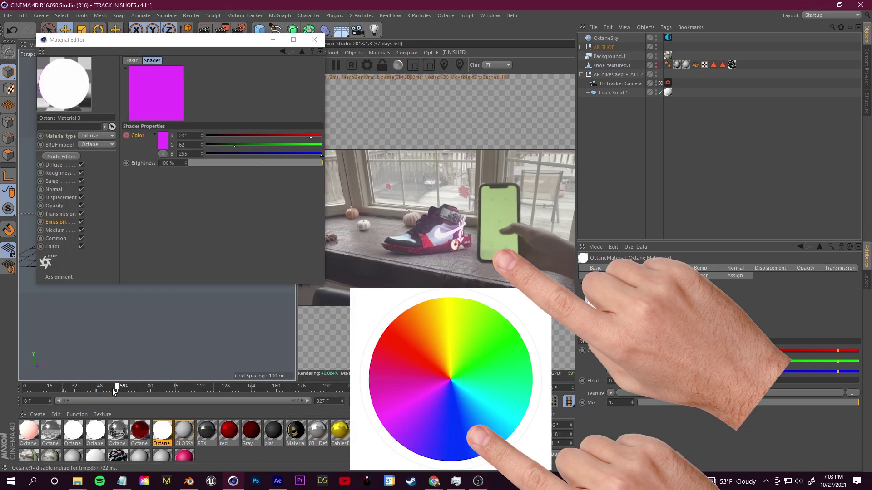
Keyframe the magenta emission colour at frame 59, and pick and keyframe a different hue further along the timeline.
ctrl+click(126, 136)
drag(112, 388, 229, 391)
click(163, 139)
click(162, 171)
click(522, 364)
click(146, 182)
ctrl+click(126, 135)
Choose the next hue around the colour wheel for the emission colour and keyframe it.
click(162, 140)
click(147, 184)
click(162, 140)
click(147, 183)
click(162, 140)
click(191, 105)
click(144, 183)
ctrl+click(126, 136)
Shift the emission colour to a further hue in the colour picker and add another colour keyframe.
click(162, 140)
drag(182, 105, 169, 105)
click(144, 182)
ctrl+click(126, 135)
Pick a new emission colour at about frame 199 and keyframe it.
drag(235, 389, 338, 392)
click(162, 140)
click(158, 106)
click(147, 183)
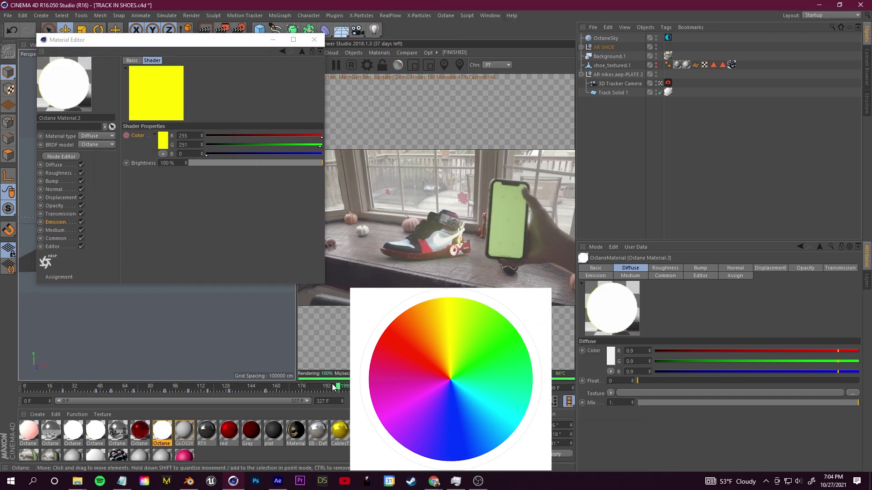
click(163, 140)
click(148, 114)
click(146, 183)
ctrl+click(127, 136)
Keyframe the emission Color shader's brightness near frame 200, lower the brightness, and save the project.
drag(322, 163, 319, 169)
mouse_move(338, 390)
mouse_down()
mouse_move(301, 391)
mouse_move(339, 391)
mouse_up()
ctrl+click(127, 163)
drag(319, 163, 269, 165)
click(314, 40)
key(ctrl+s)
mouse_move(338, 389)
mouse_down()
mouse_move(55, 390)
mouse_move(357, 386)
mouse_move(333, 387)
mouse_move(342, 391)
mouse_up()
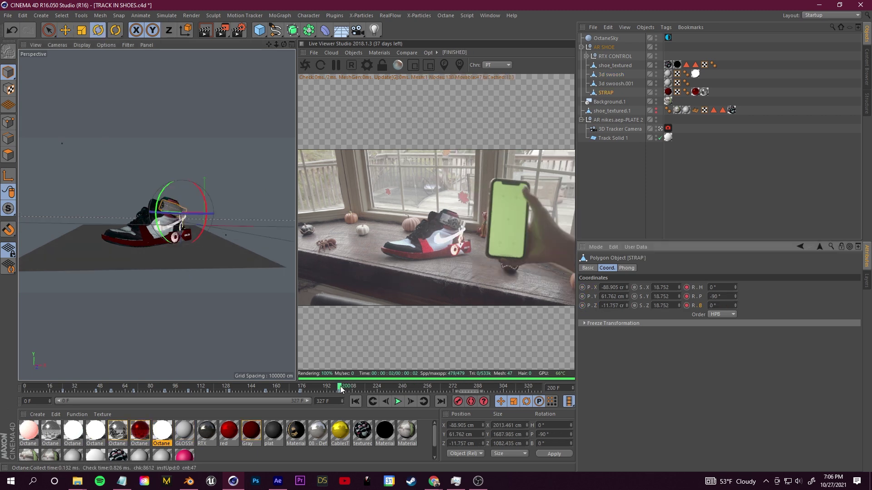
Swing the STRAP open at frame 242 by rotating it to H 90°, P -137.759°, B 90°, and scrub through the motion.
drag(341, 389, 404, 390)
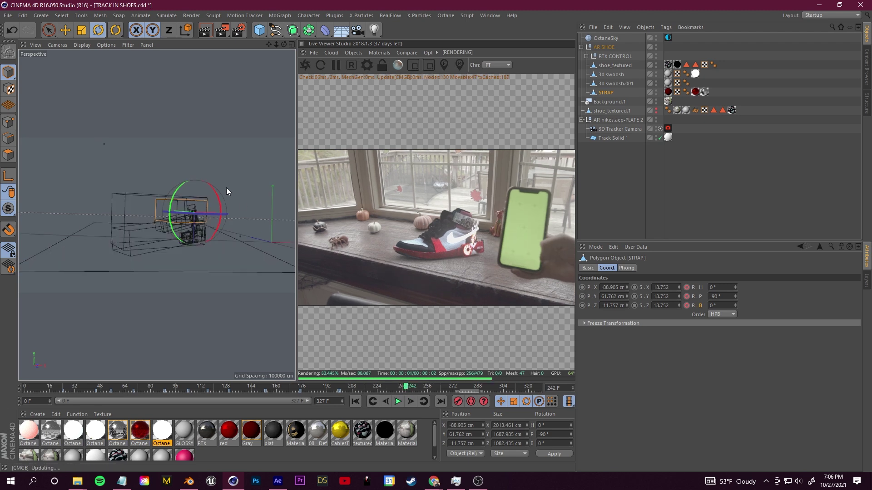
drag(177, 192, 178, 190)
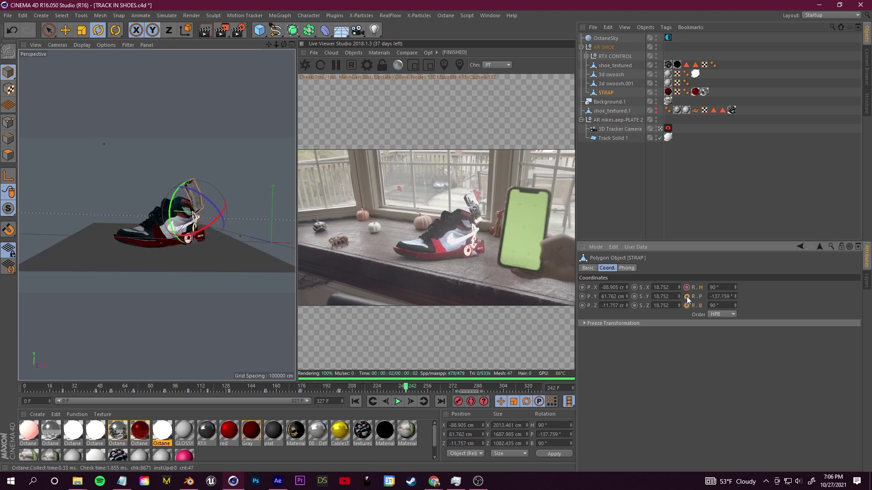
click(351, 390)
drag(340, 389, 405, 391)
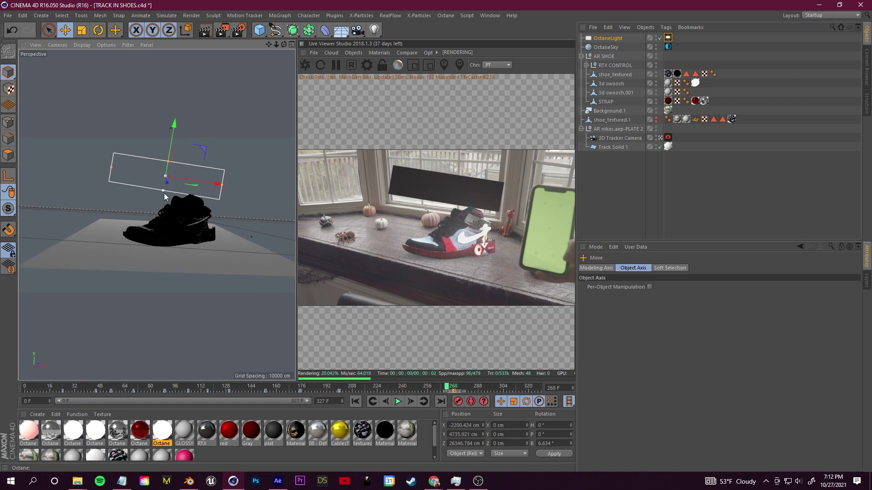
Enlarge the OctaneLight's area and raise it above and behind the shoe, ready for rotation.
drag(163, 191, 161, 207)
drag(174, 123, 182, 105)
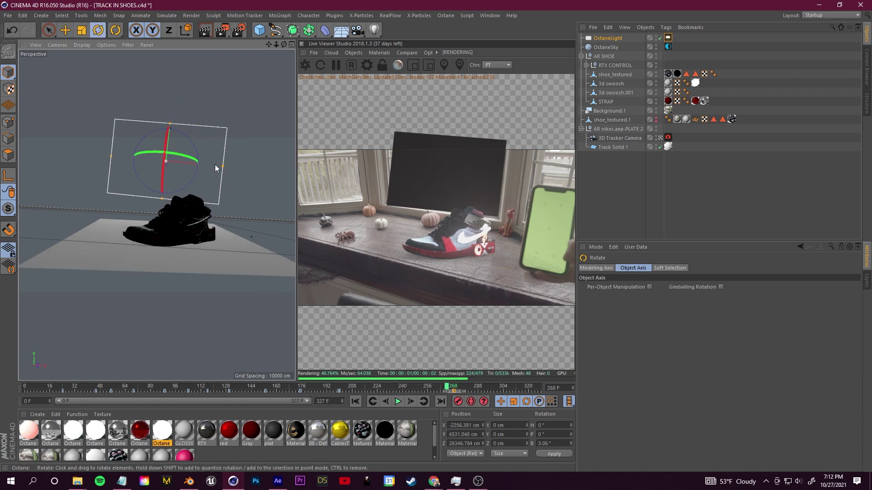
click(98, 30)
Reduce the OctaneLight's power and adjust its visibility options in the light tag.
click(668, 38)
drag(753, 289, 744, 288)
click(701, 268)
click(630, 287)
click(666, 268)
click(701, 267)
click(630, 287)
Duplicate the OctaneLight, move the copy to one side of the shoe and rotate it.
click(65, 31)
key(ctrl+c)
key(ctrl+v)
drag(124, 158, 4, 150)
click(98, 30)
drag(68, 177, 76, 181)
Duplicate the light again, place the third light on the opposite side of the shoe and check it through the 3D Tracker Camera.
click(65, 31)
key(ctrl+c)
key(ctrl+v)
click(98, 31)
drag(28, 156, 260, 164)
click(65, 31)
click(660, 155)
click(660, 156)
Toggle the same light tag option on all three Octane lights and raise the original OctaneLight's power slightly.
click(668, 38)
click(630, 287)
click(668, 47)
click(631, 287)
click(668, 56)
click(630, 287)
click(666, 268)
mouse_move(755, 289)
mouse_down()
mouse_move(790, 288)
mouse_move(750, 288)
mouse_move(762, 289)
mouse_up()
Select OctaneLight.1 for rotation and check the light setup through the 3D Tracker Camera.
click(607, 56)
click(667, 38)
click(609, 47)
click(660, 156)
click(661, 156)
click(96, 30)
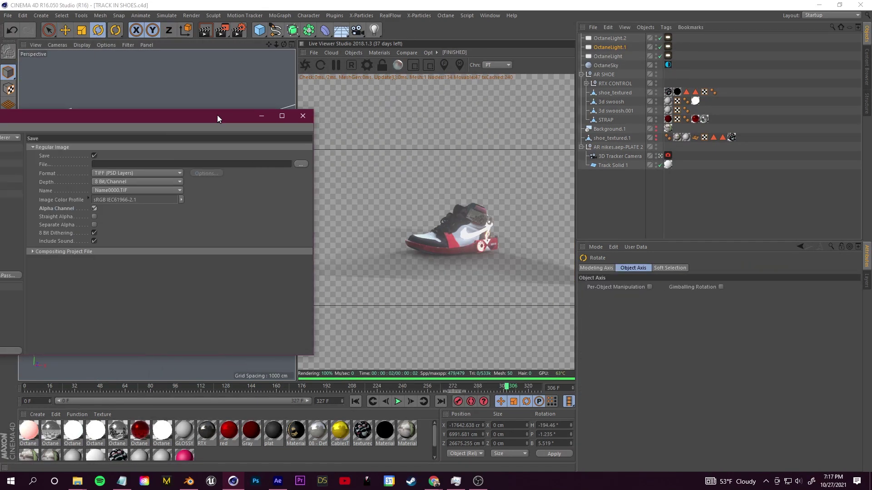
Open the Octane kernel settings and set the caustic blur to 0.175 and the GI clamp to 8.
drag(217, 116, 223, 107)
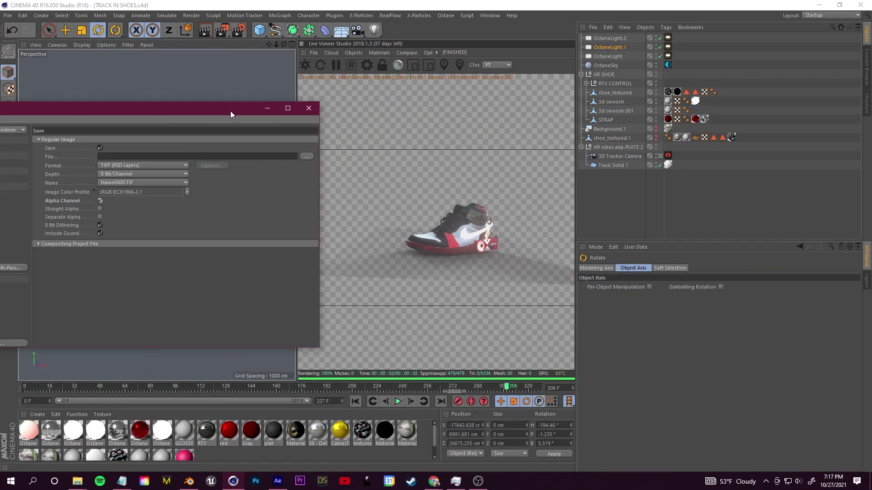
click(368, 68)
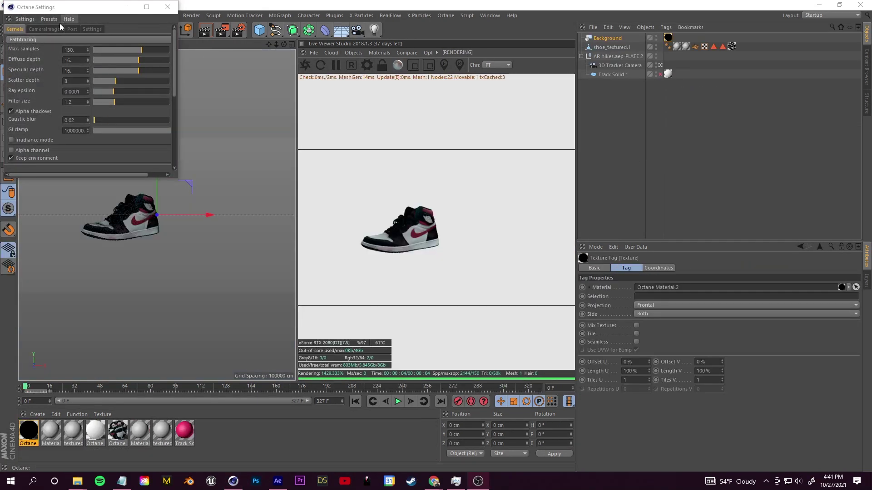
drag(57, 8, 61, 18)
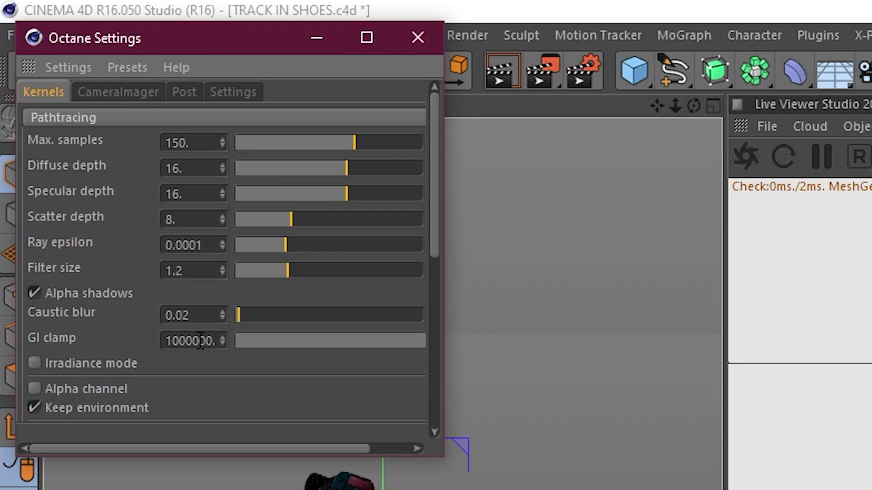
double_click(201, 341)
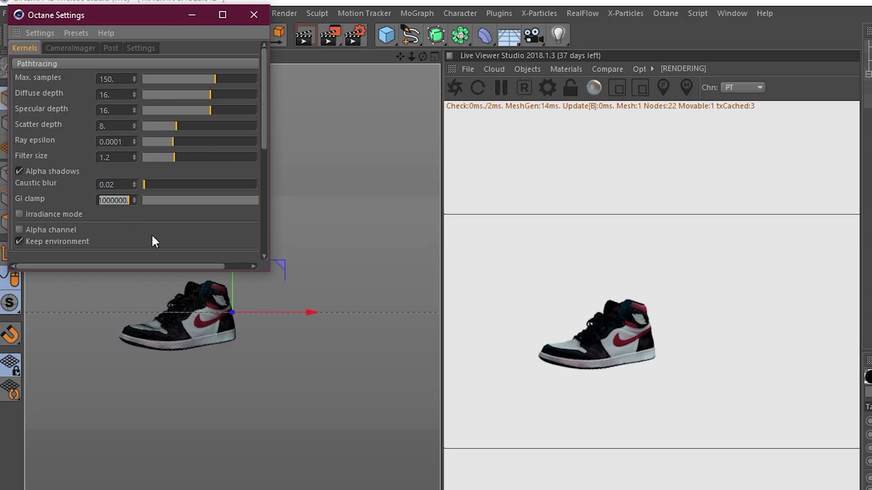
scroll(252, 159, down, 5)
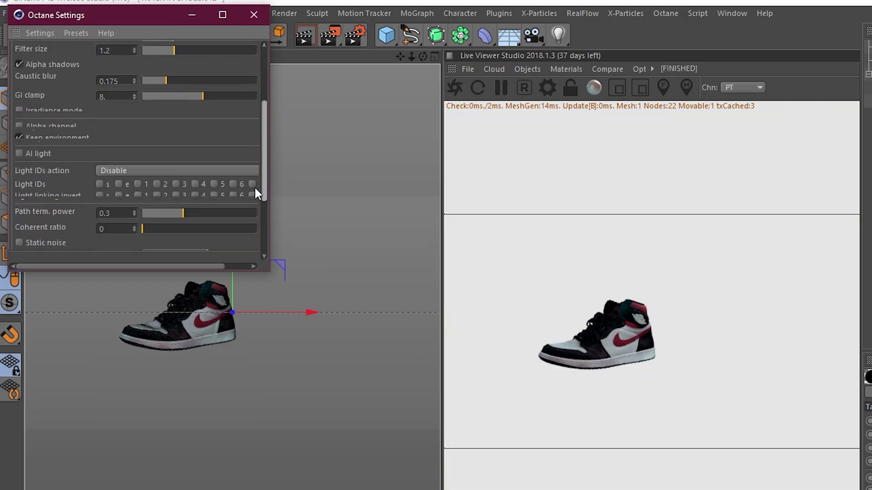
Enable Alpha channel and disable Keep environment in the Octane kernel settings, and close them.
click(20, 121)
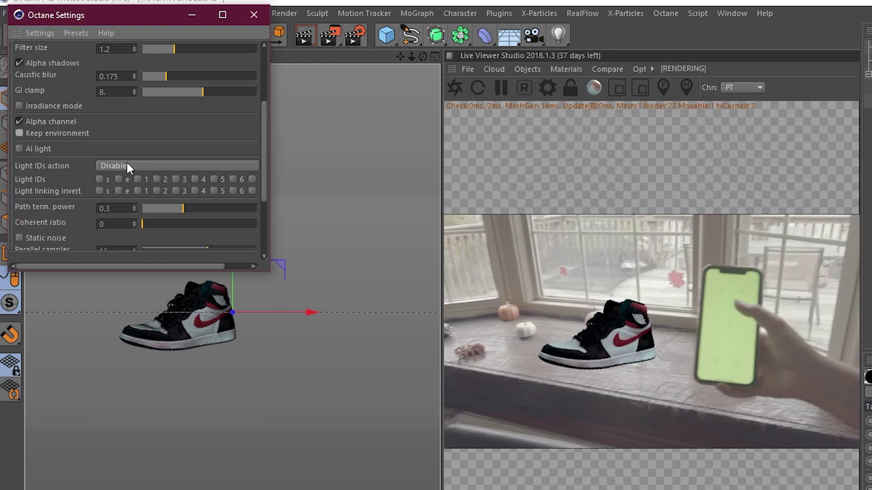
scroll(255, 89, up, 5)
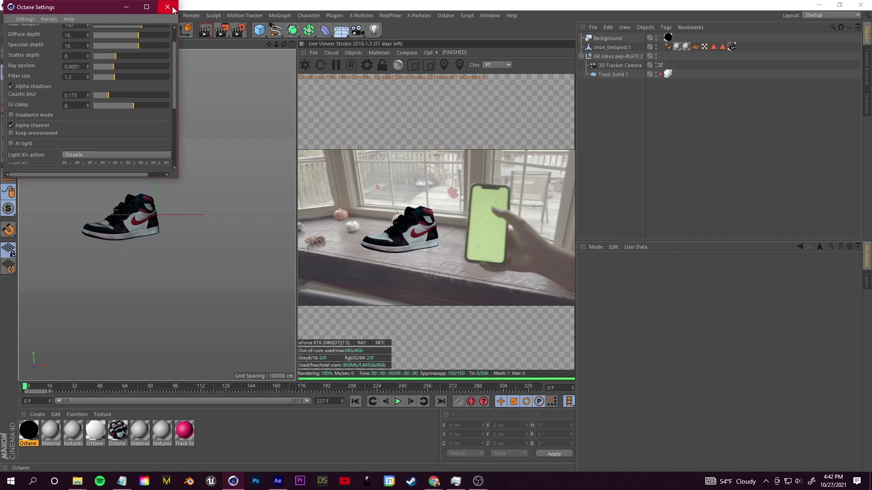
click(168, 7)
Add an Octane camera tag to the 3D Tracker Camera.
click(619, 66)
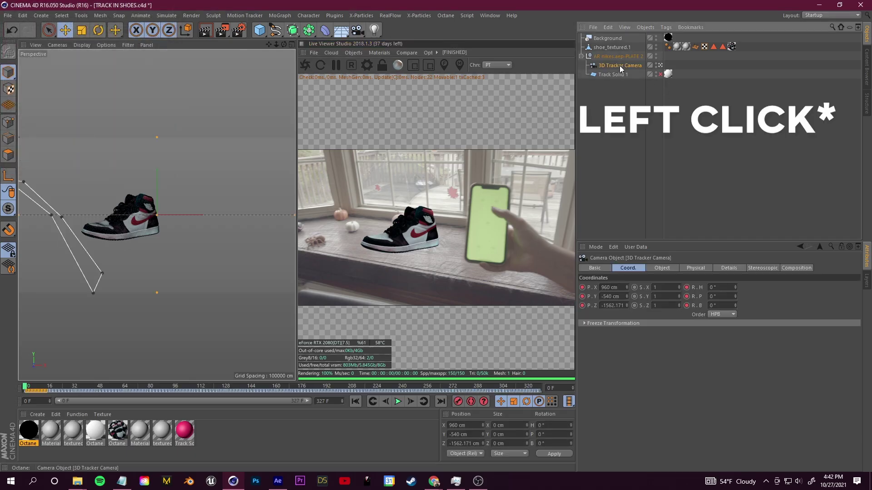
click(666, 27)
mouse_move(691, 51)
click(774, 86)
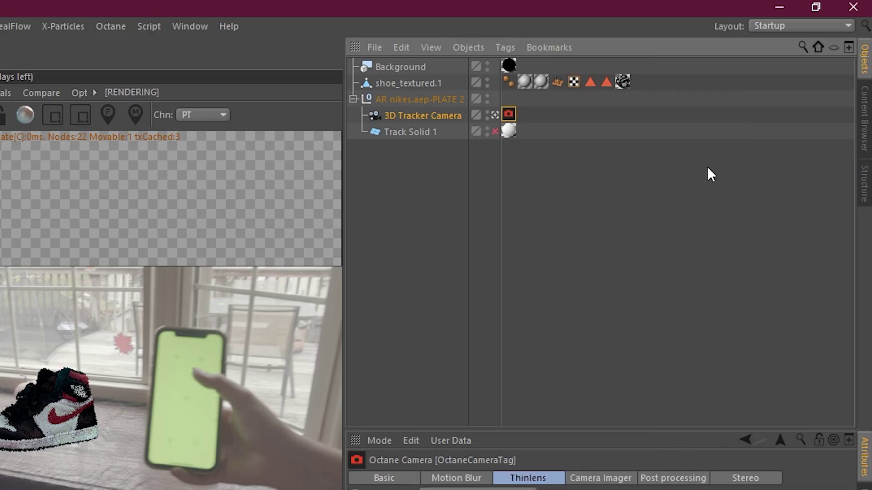
Enable post processing and the camera imager on the Octane camera tag, and open the imager's Order options.
click(647, 478)
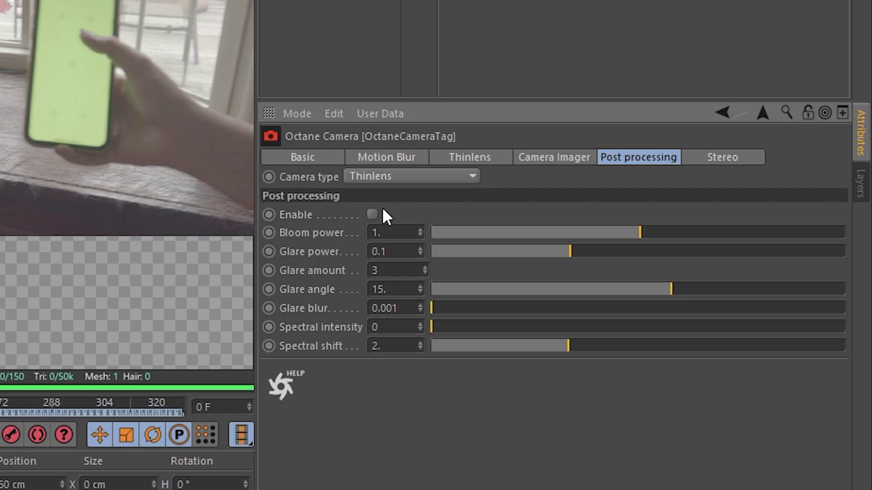
click(549, 157)
click(397, 215)
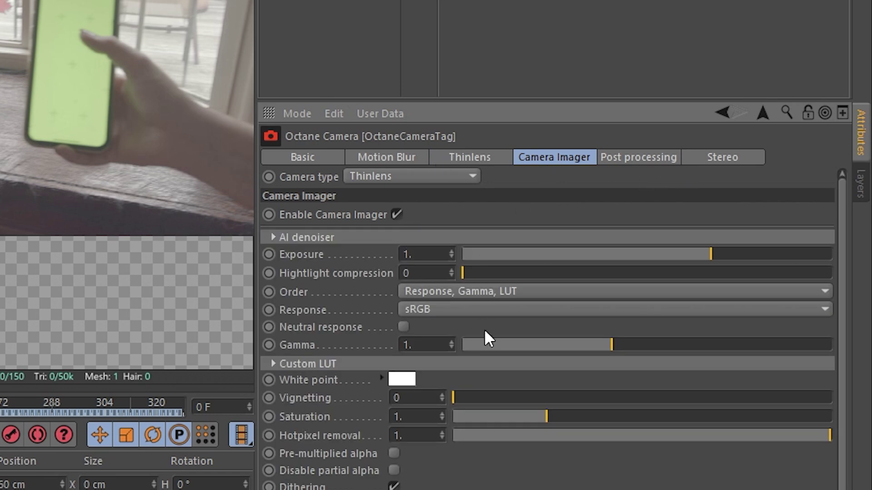
click(630, 158)
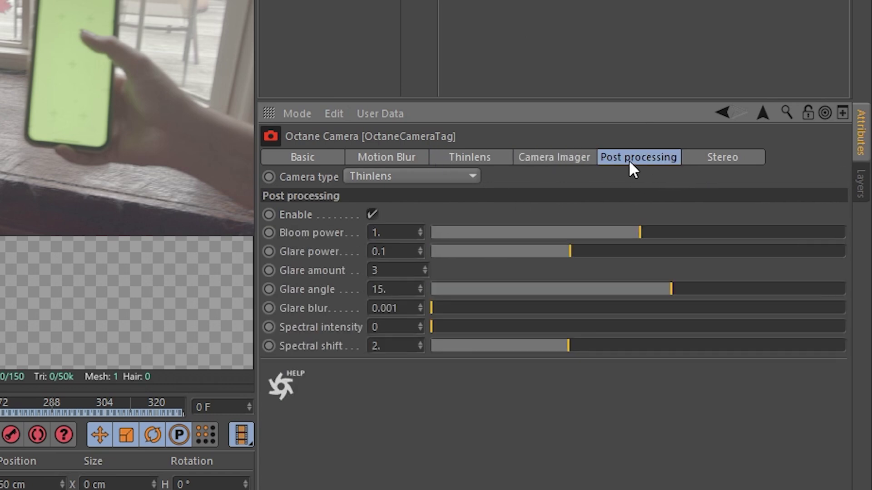
click(544, 159)
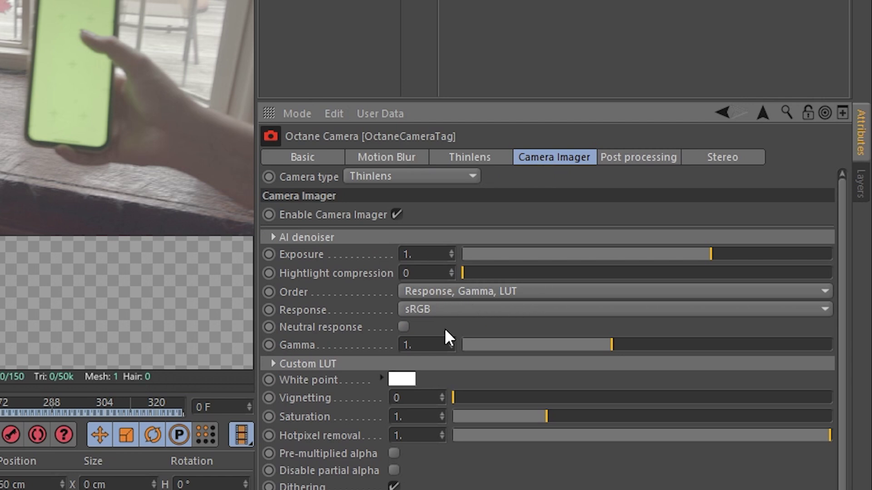
click(448, 291)
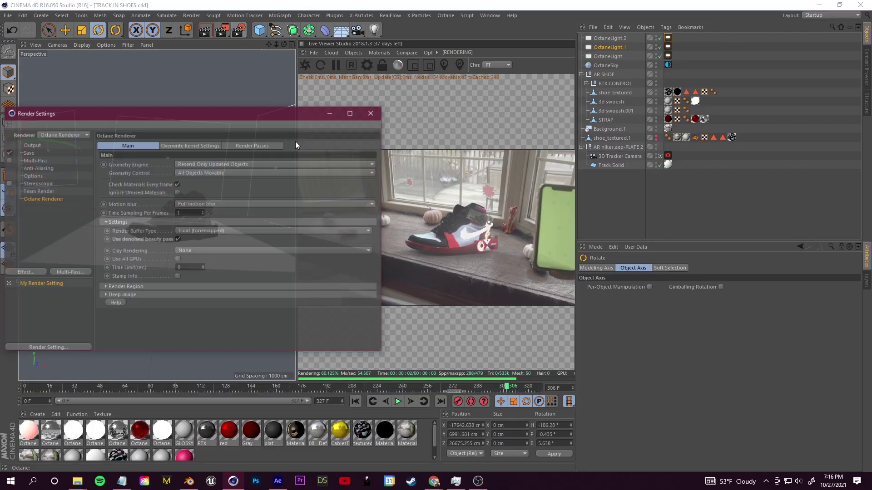
Check the Use denoised beauty pass option and create a SCI FI SHOE RENDER folder in AR SHOE VID for the output.
drag(73, 113, 100, 103)
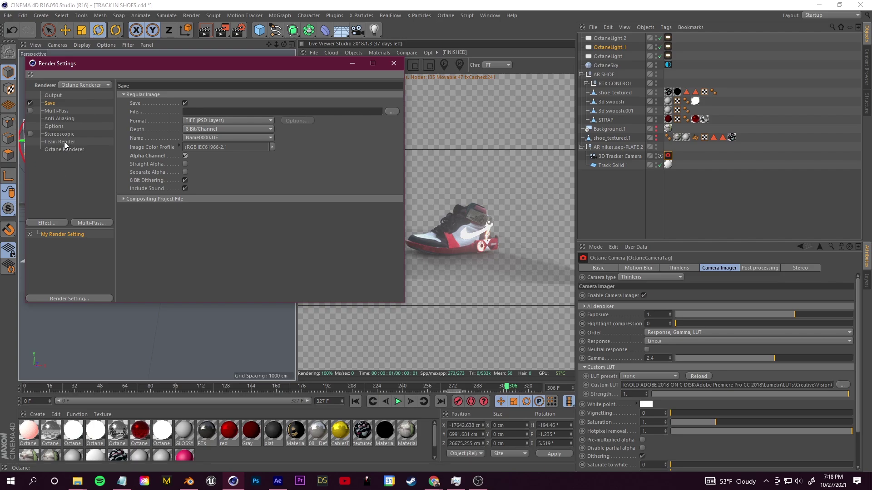
click(58, 148)
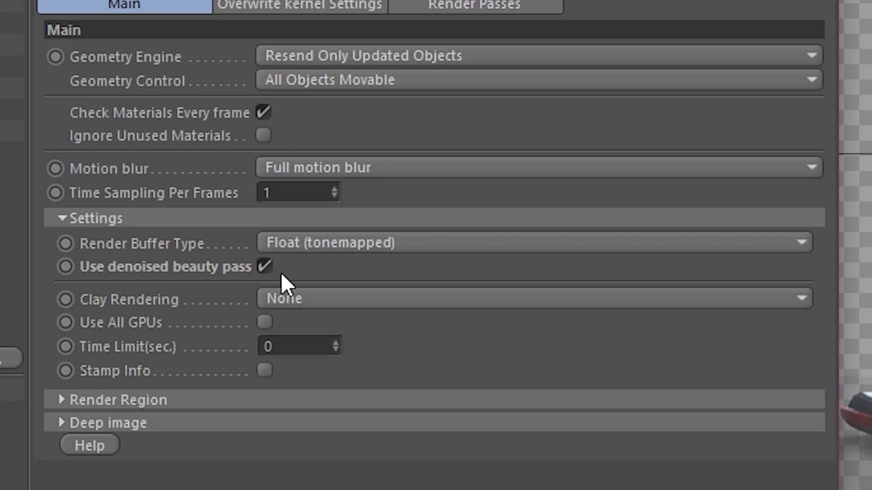
click(392, 112)
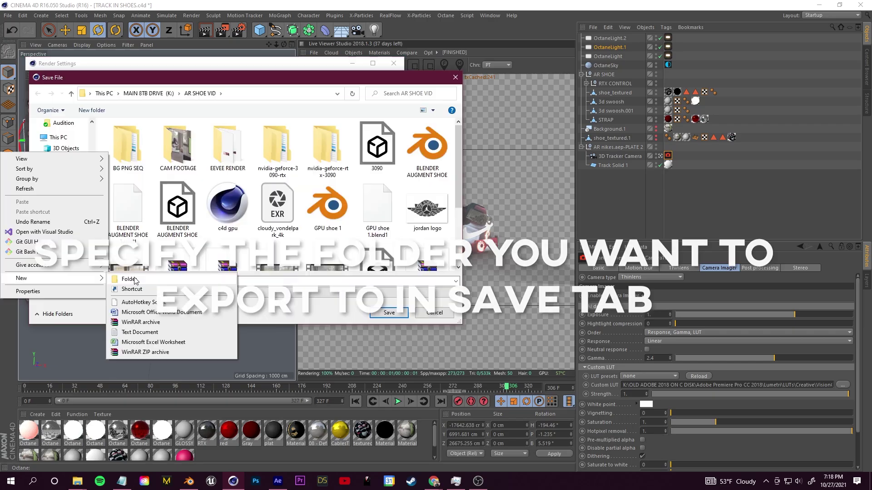
click(127, 279)
text(SCI FI SHOE)
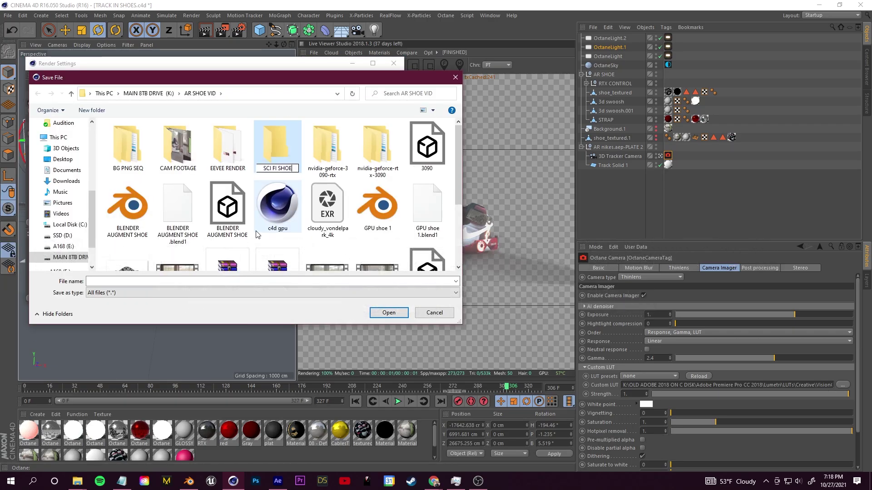
Save the render output as shoe in the SCI FI SHOE RENDER folder and start the render.
click(117, 282)
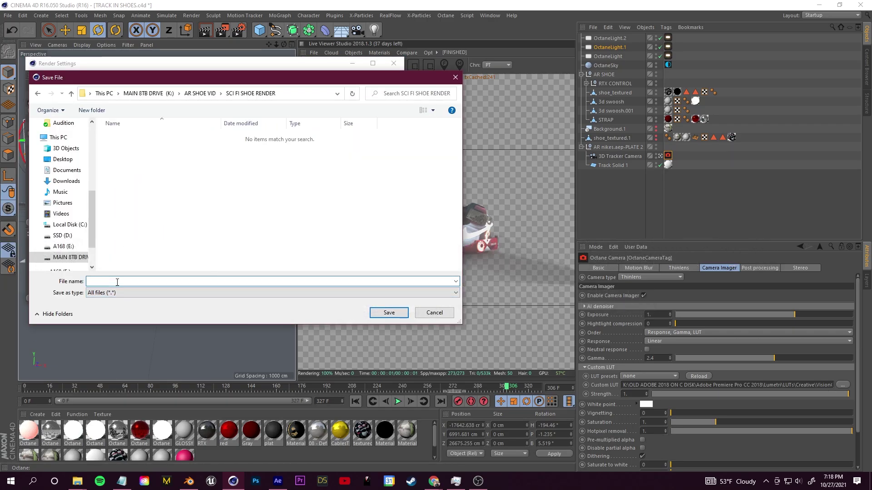
text(shoe)
click(390, 311)
click(222, 30)
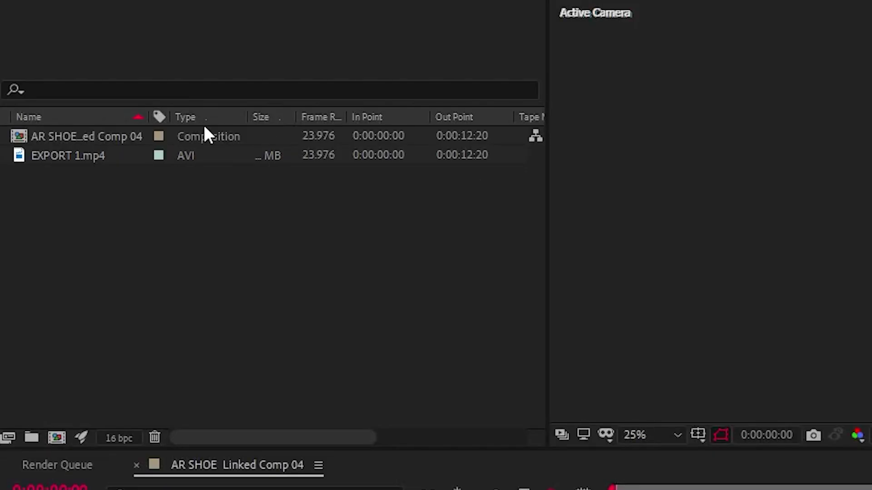
In After Effects, import the shoe0000 TIFF sequence from SCI FI SHOE RENDER as footage with its own composition, using straight unmatted alpha.
right_click(181, 241)
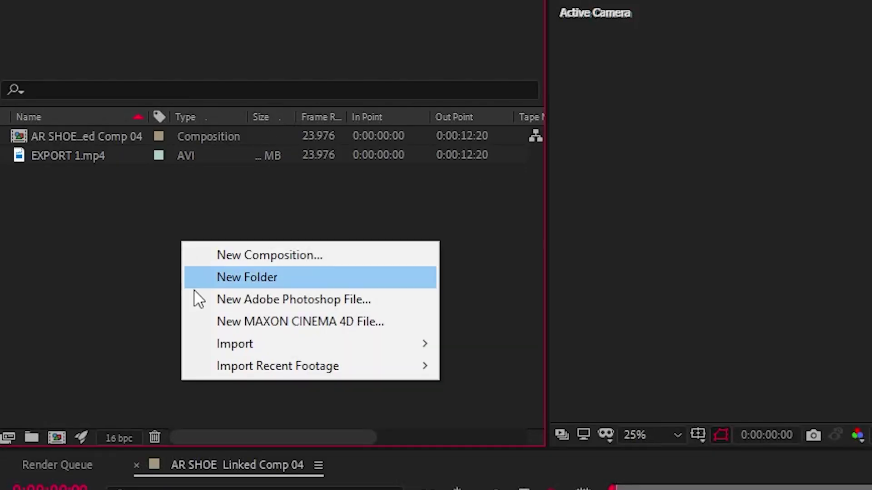
mouse_move(293, 343)
click(552, 369)
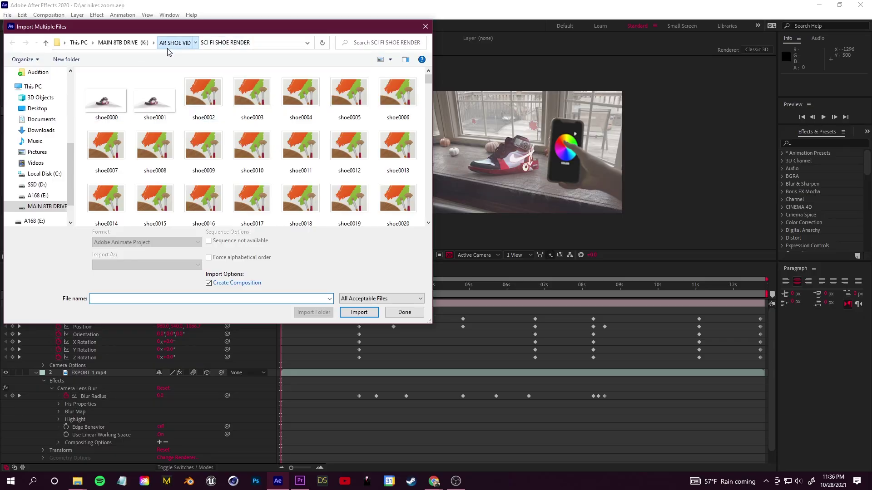
click(175, 42)
double_click(353, 100)
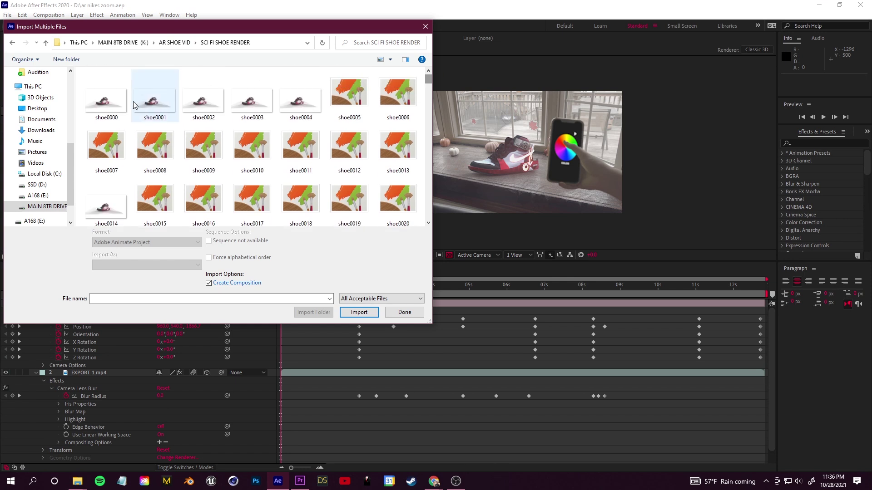
click(107, 100)
click(224, 242)
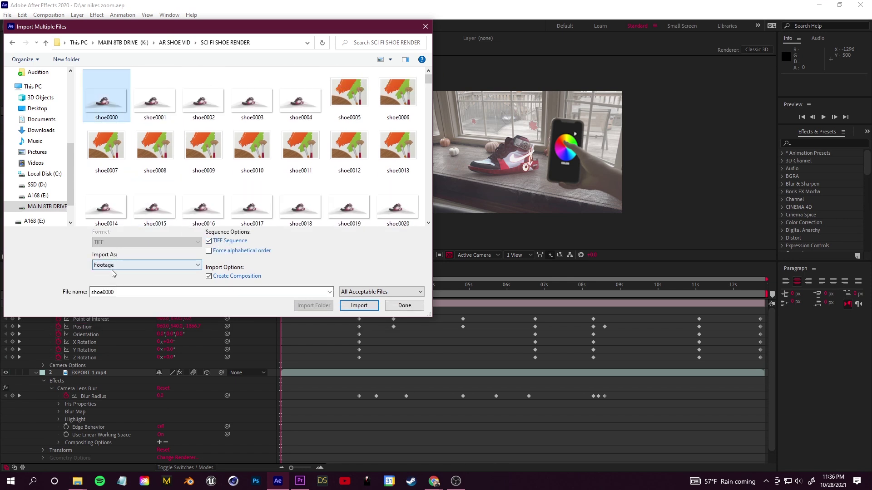
click(359, 305)
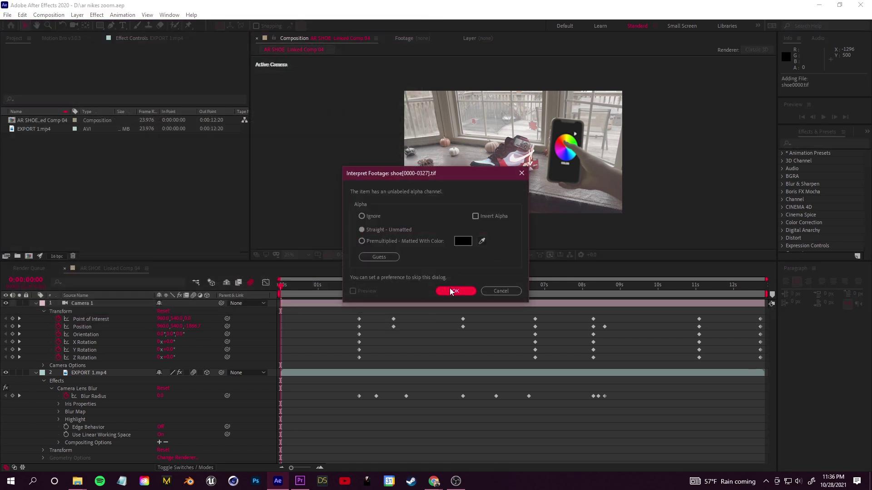
click(451, 291)
click(402, 305)
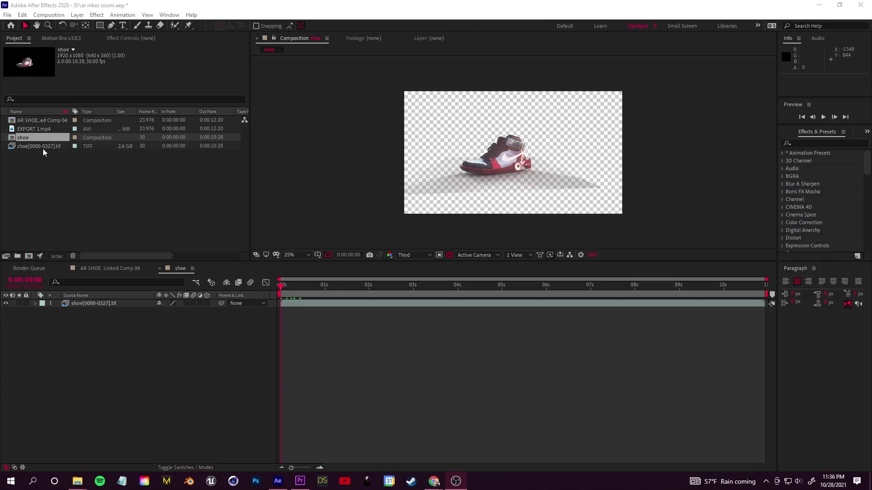
Interpret the shoe TIFF sequence at 23.976 fps and place PLATE 2.mp4 beneath it in the shoe composition.
click(115, 191)
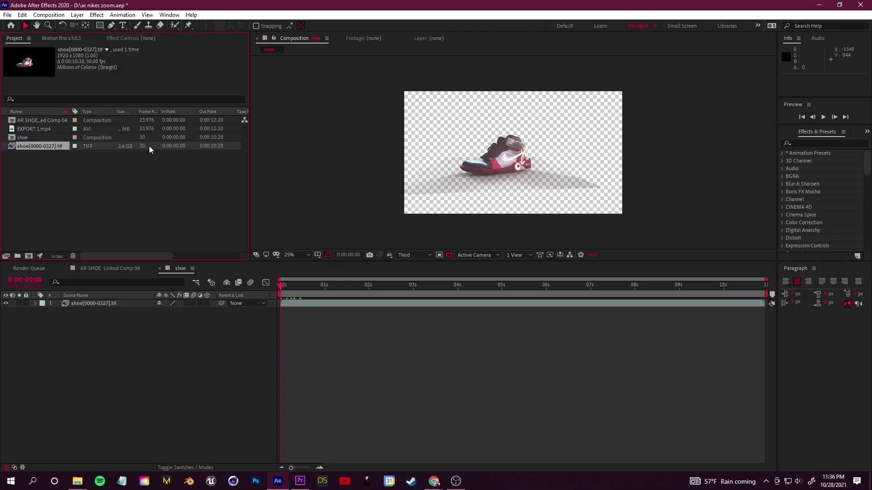
right_click(50, 145)
mouse_move(117, 211)
click(195, 211)
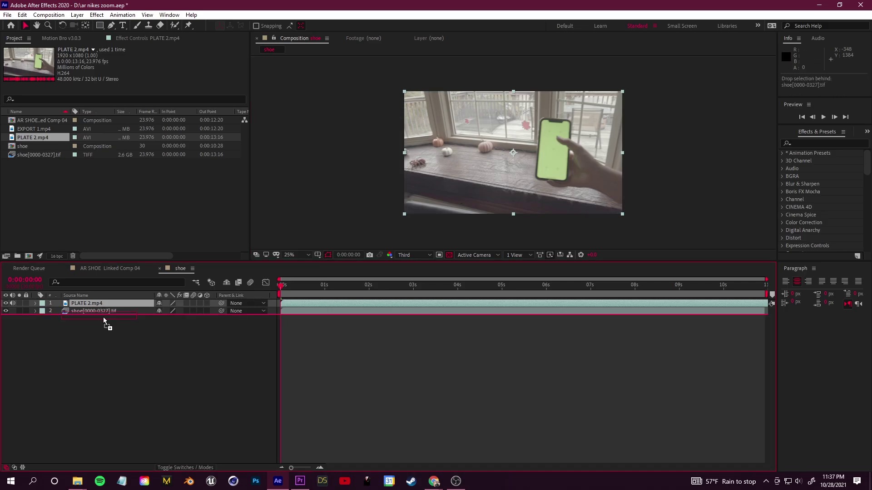
click(104, 312)
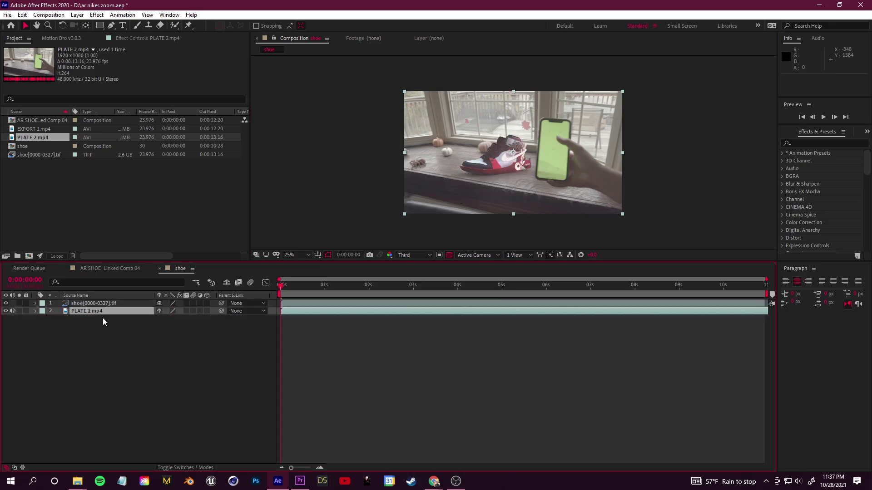
Draw a closed, curved Pen mask loosely around the shoe on the shoe sequence layer.
click(126, 304)
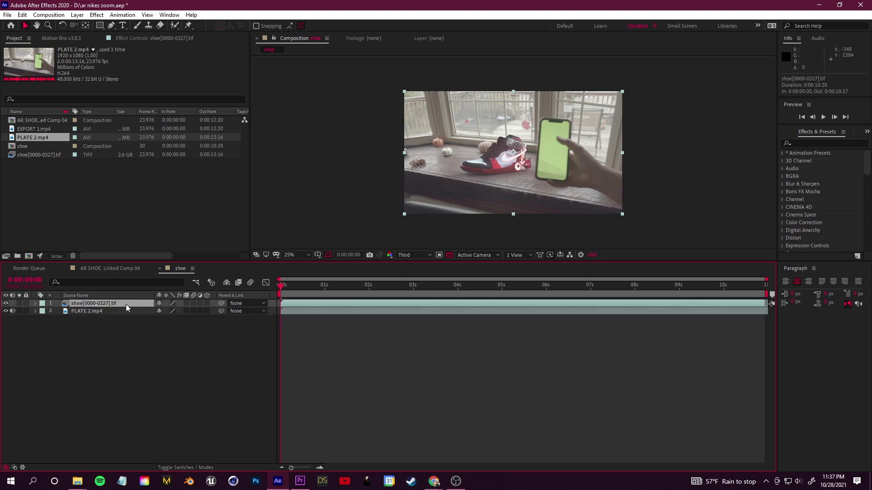
click(111, 25)
click(441, 172)
drag(462, 196, 472, 195)
drag(507, 191, 510, 190)
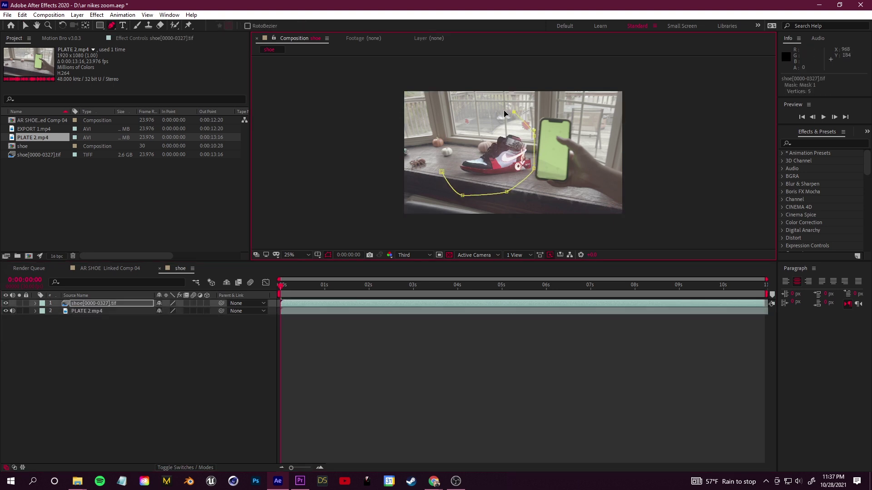
click(442, 172)
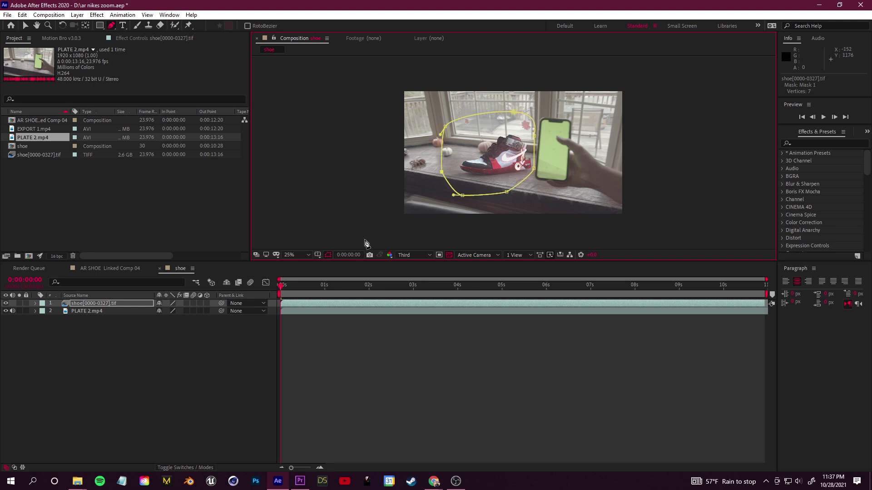
Increase the Mask Feather of Mask 1 on the shoe sequence layer to soften the shadow's edges.
click(81, 304)
key(m)
click(53, 311)
click(192, 326)
scroll(587, 235, up, 4)
drag(587, 235, 461, 150)
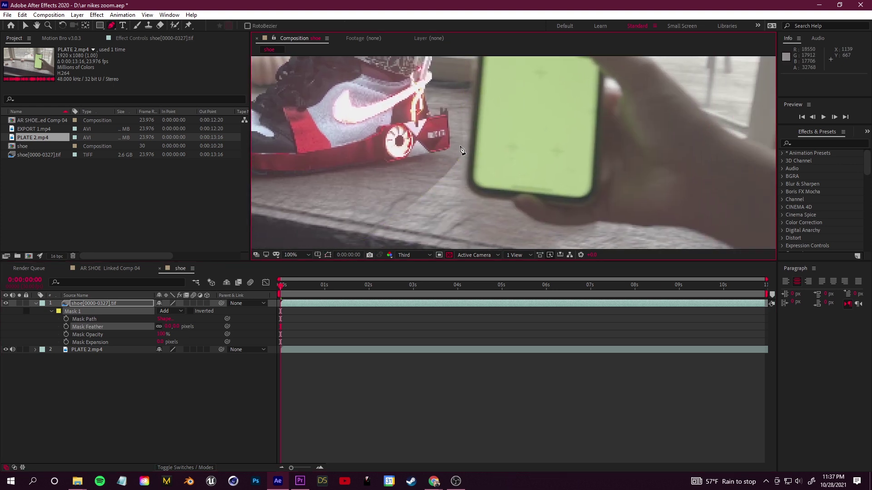
drag(177, 326, 207, 327)
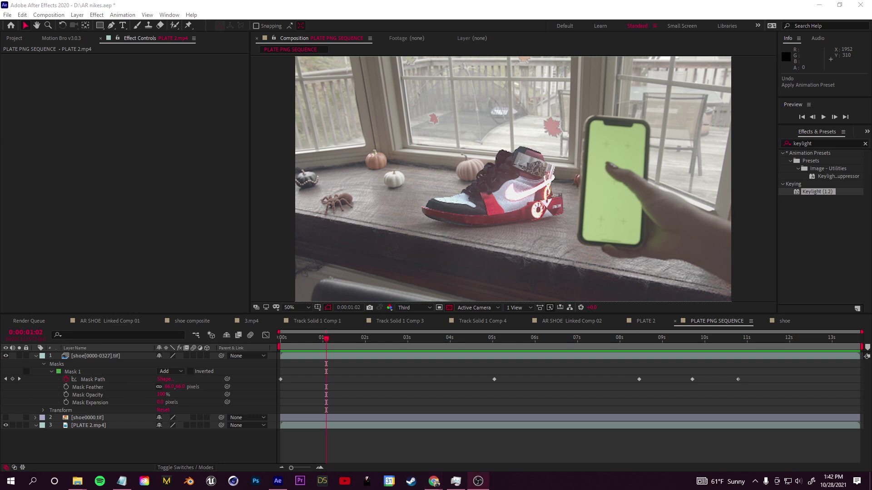
Apply Keylight (1.2) to PLATE 2.mp4 in PLATE PNG SEQUENCE and sample the phone's green screen as the Screen Colour.
key(alt+Tab)
drag(817, 192, 86, 425)
click(149, 115)
click(616, 151)
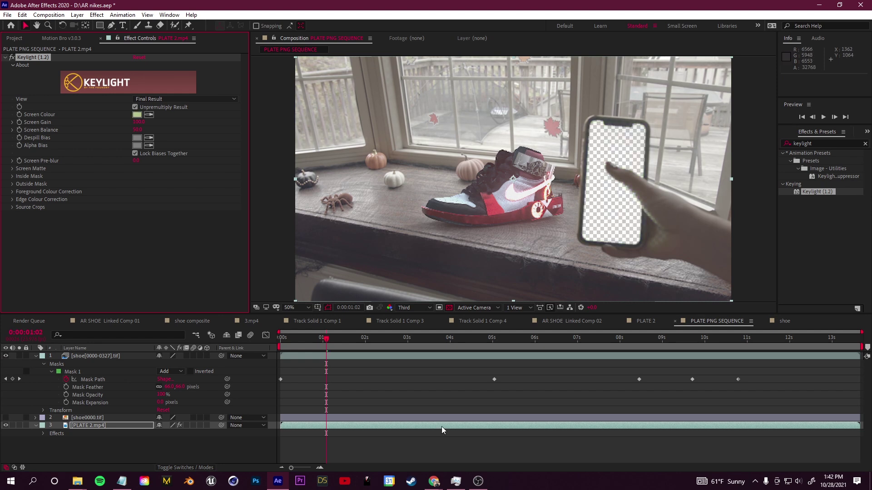
Tighten the Keylight screen matte on PLATE 2.mp4 in the alpha view, with Clip Black about 21 and Clip White about 34.
key(space)
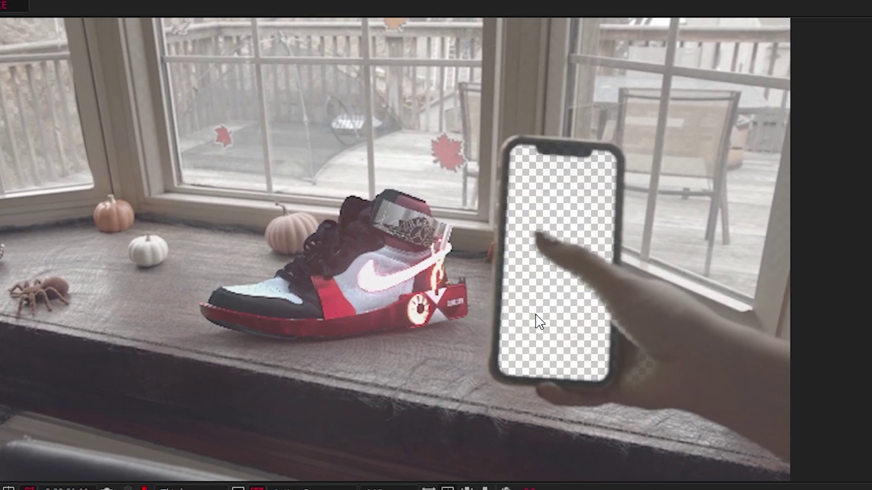
click(20, 176)
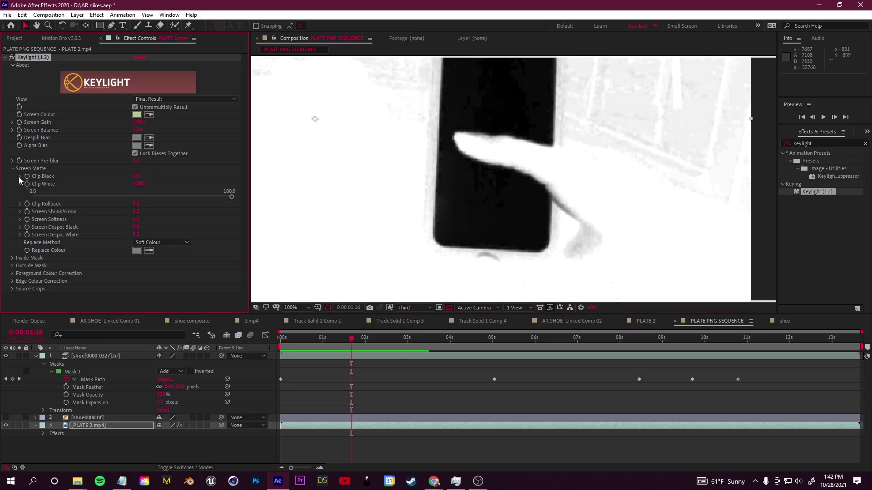
click(21, 196)
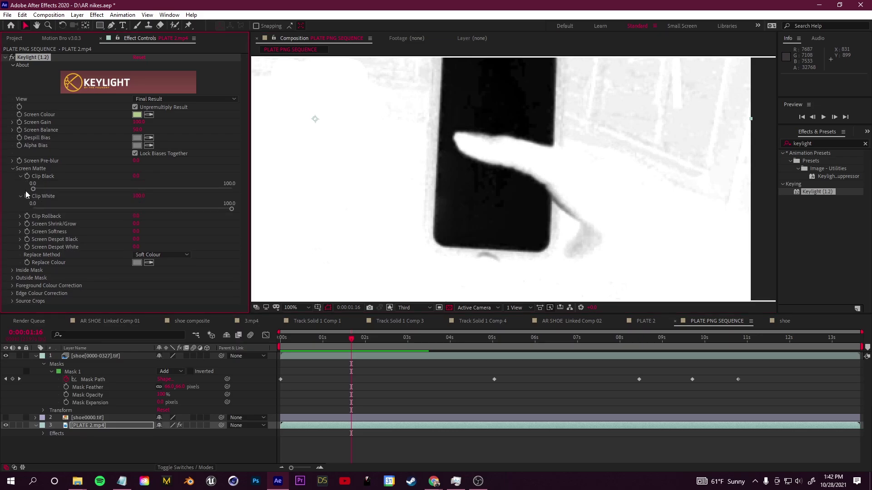
drag(33, 190, 75, 194)
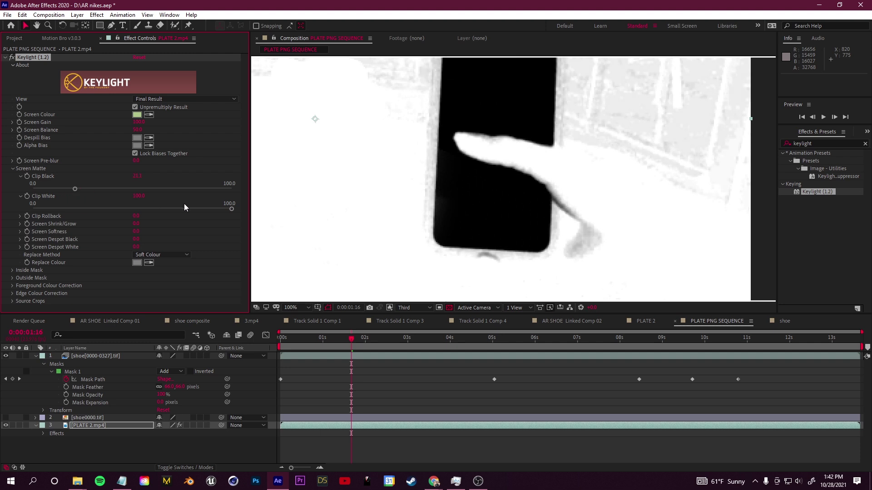
drag(232, 210, 101, 202)
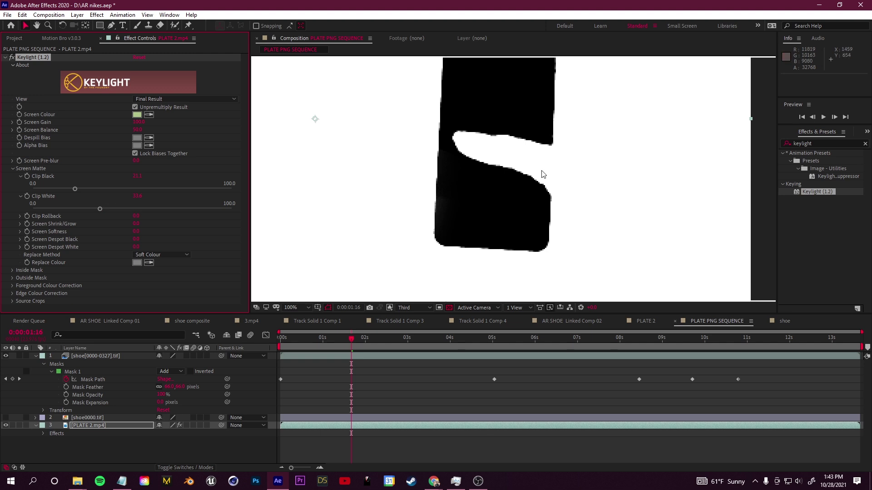
key(comma)
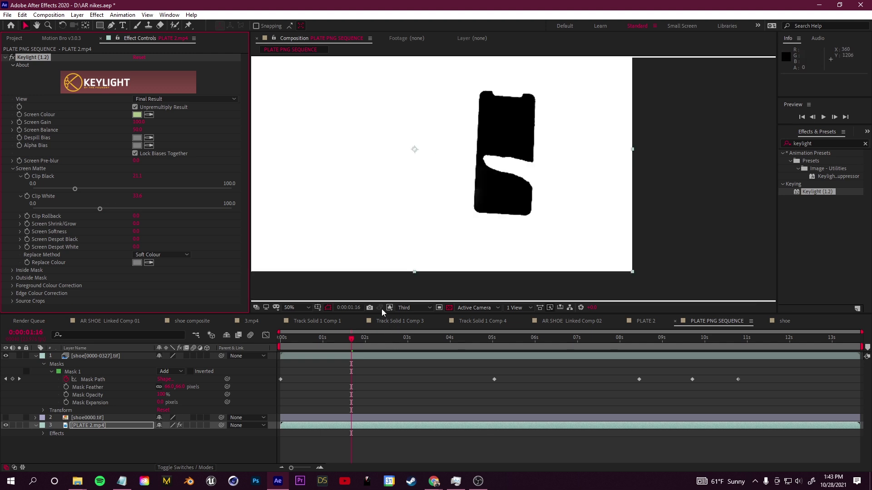
click(388, 308)
click(393, 317)
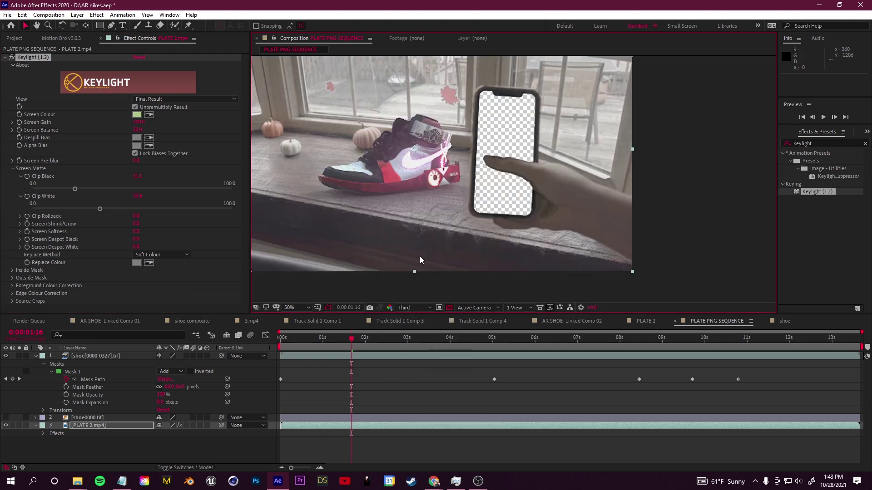
Preview the keyed phone and hand, and raise Keylight's Clip White slightly on PLATE 2.mp4.
key(space)
scroll(511, 212, up, 2)
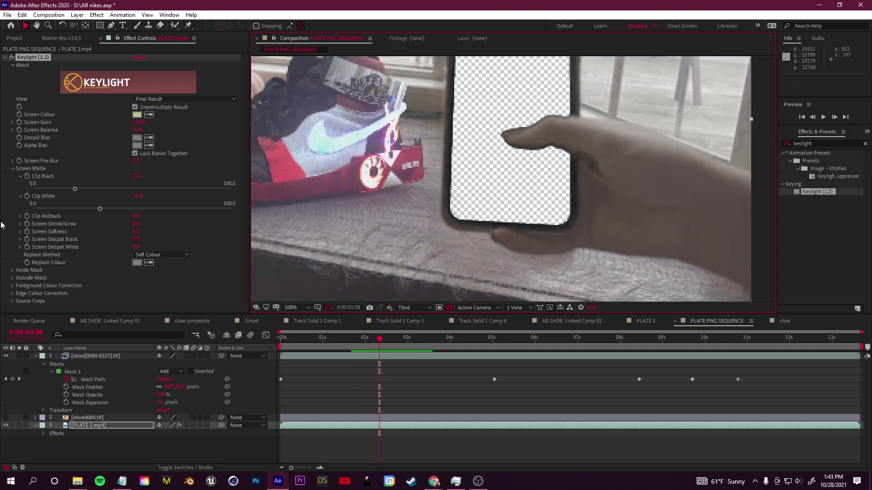
click(68, 212)
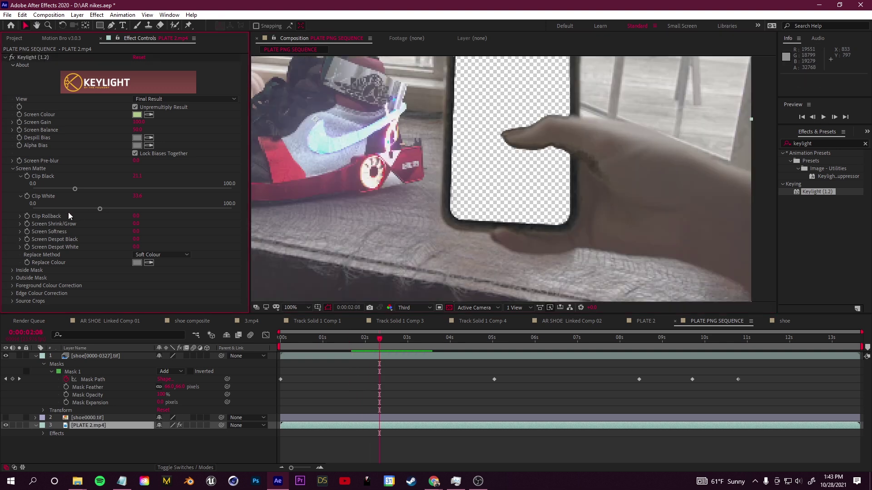
drag(99, 212, 123, 210)
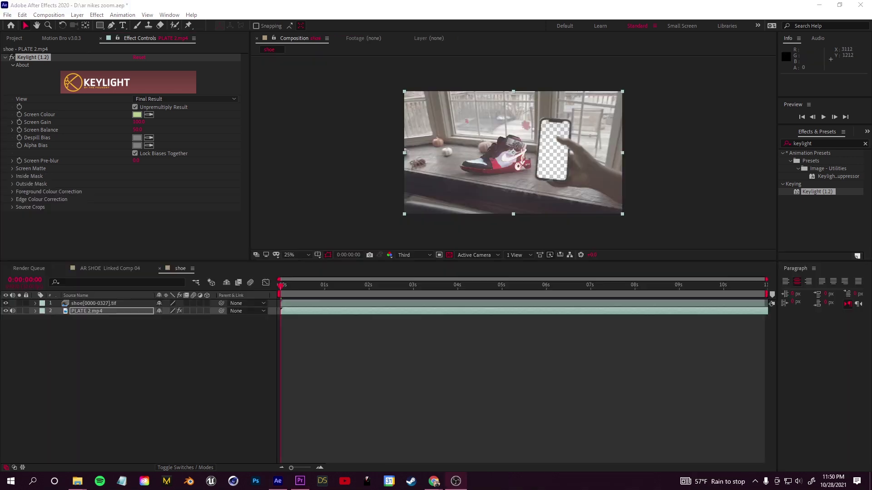
Duplicate PLATE 2.mp4 in the shoe composition and disable Keylight on the lower copy.
click(106, 312)
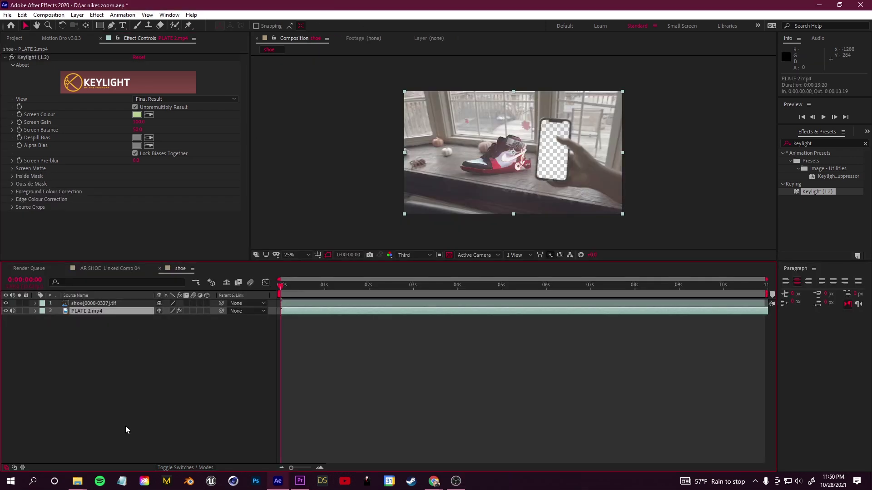
key(ctrl+d)
click(106, 319)
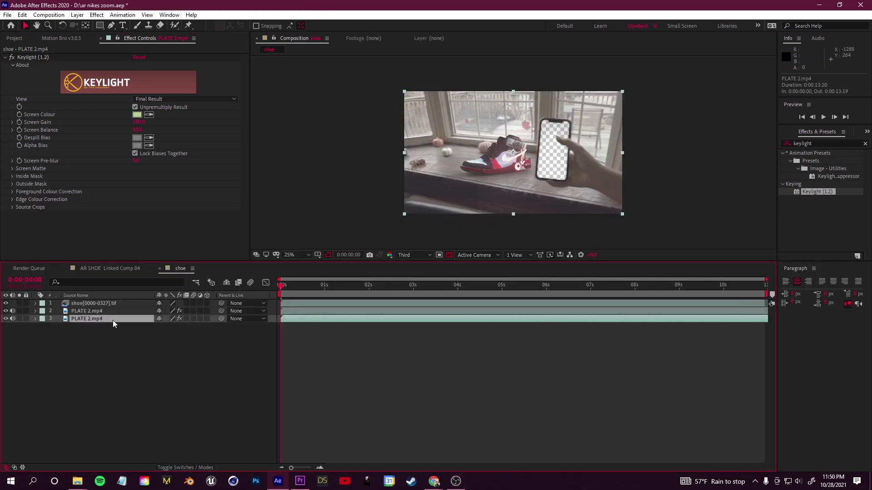
click(12, 57)
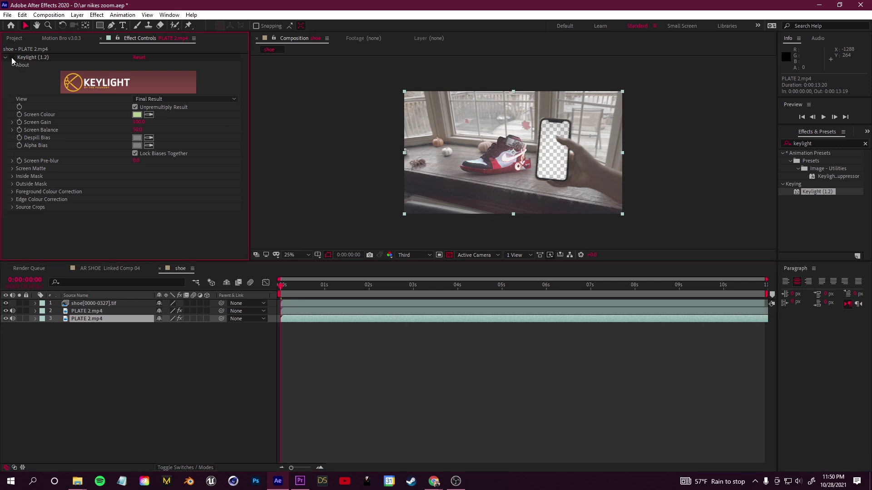
Set the lower PLATE 2.mp4 copy's track matte to Alpha Matte "PLATE 2.mp4".
click(94, 319)
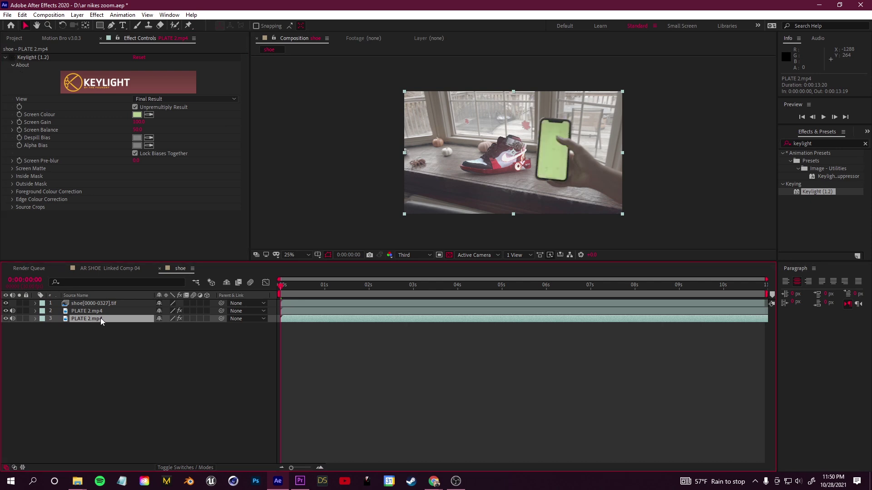
click(200, 466)
click(211, 319)
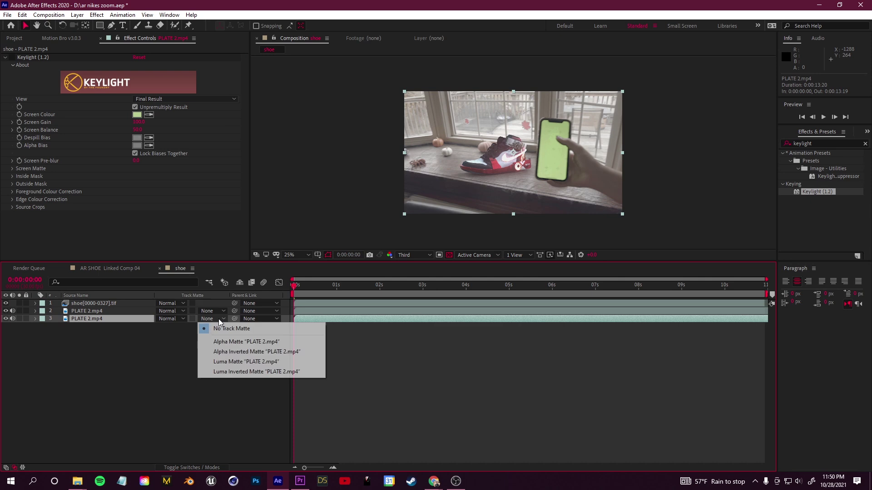
click(249, 344)
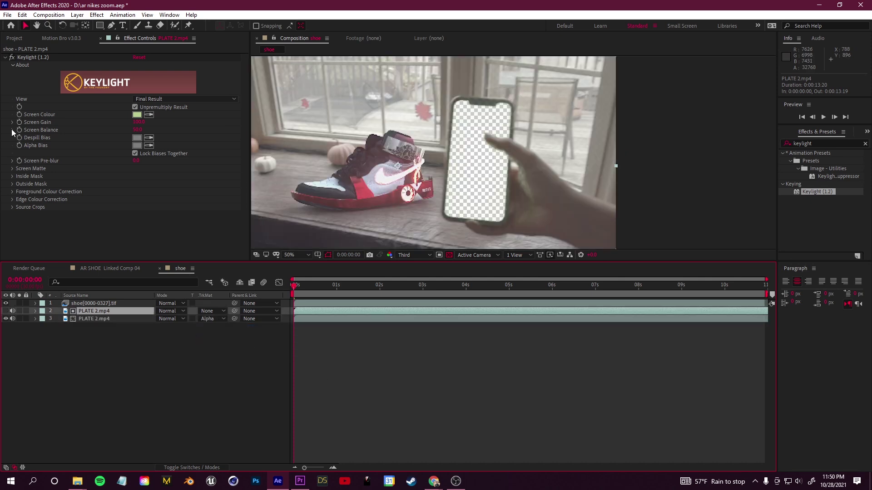
Raise the upper plate's Keylight Screen Balance and set Clip Black to about 30, Clip White to about 54 and Screen Softness to about 2.2.
click(12, 130)
drag(129, 143, 154, 143)
drag(207, 146, 219, 147)
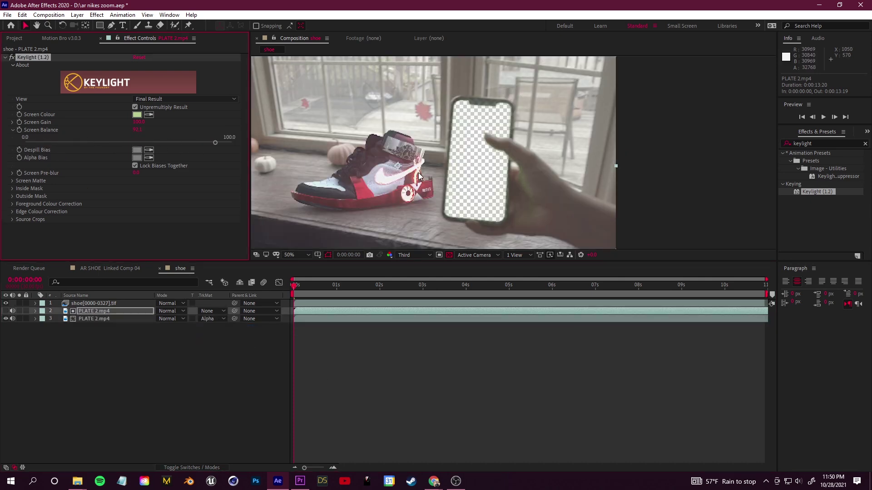
click(12, 181)
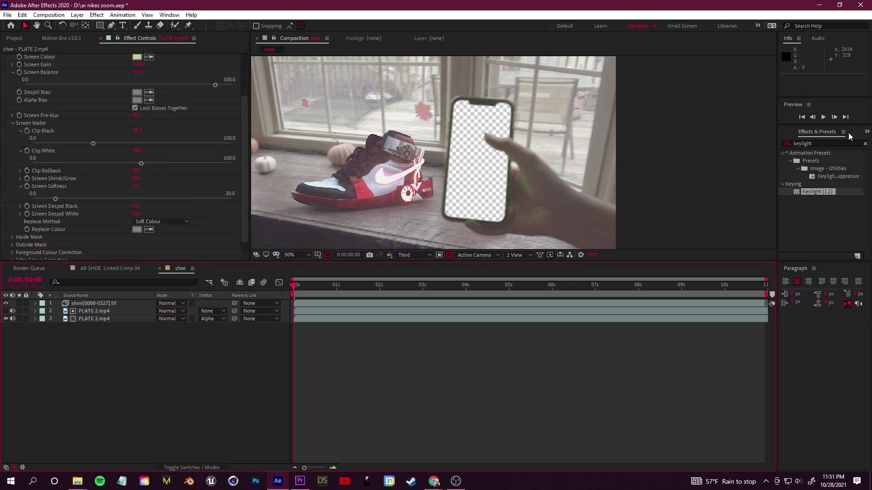
Apply the Advanced Spill Suppressor effect to the upper PLATE 2.mp4 layer.
key(ctrl+f)
text(advanced spil)
drag(829, 192, 108, 314)
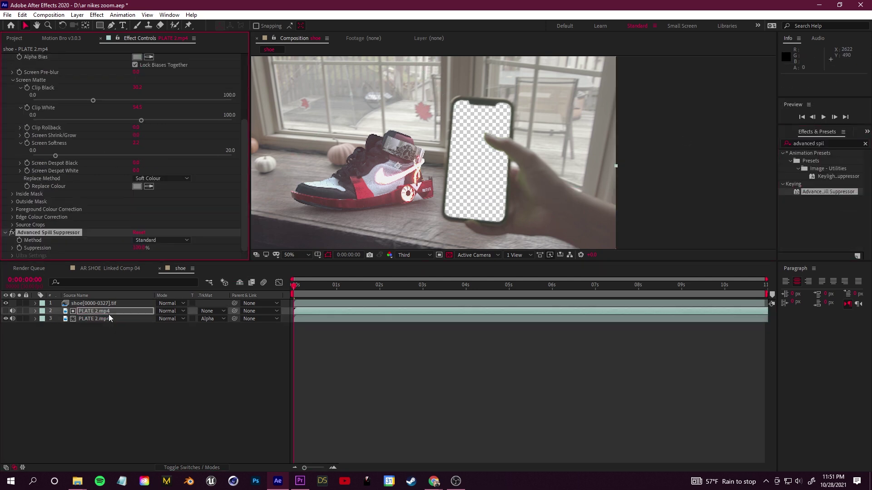
scroll(137, 240, down, 2)
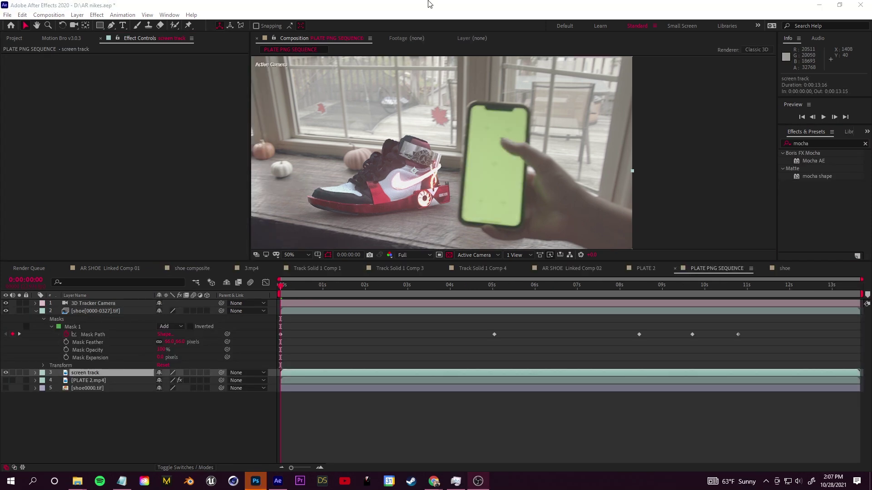
Apply Mocha AE to the screen track layer in PLATE PNG SEQUENCE and launch Mocha.
click(429, 4)
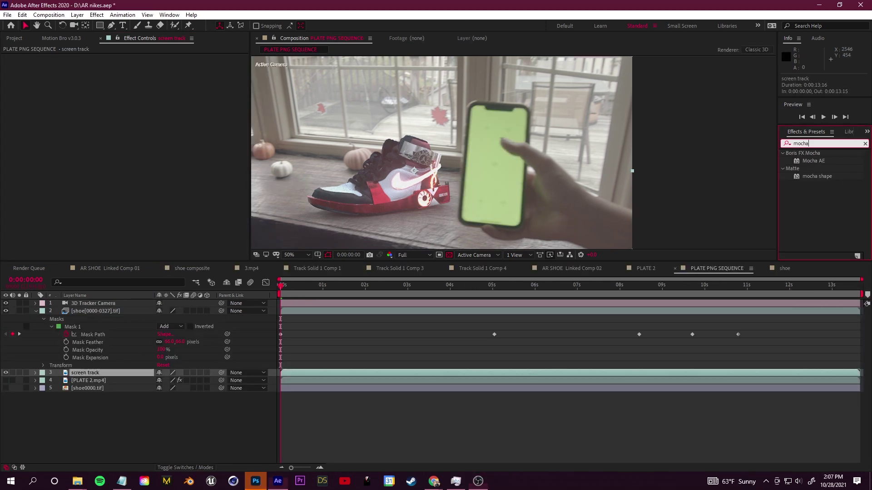
drag(829, 160, 100, 371)
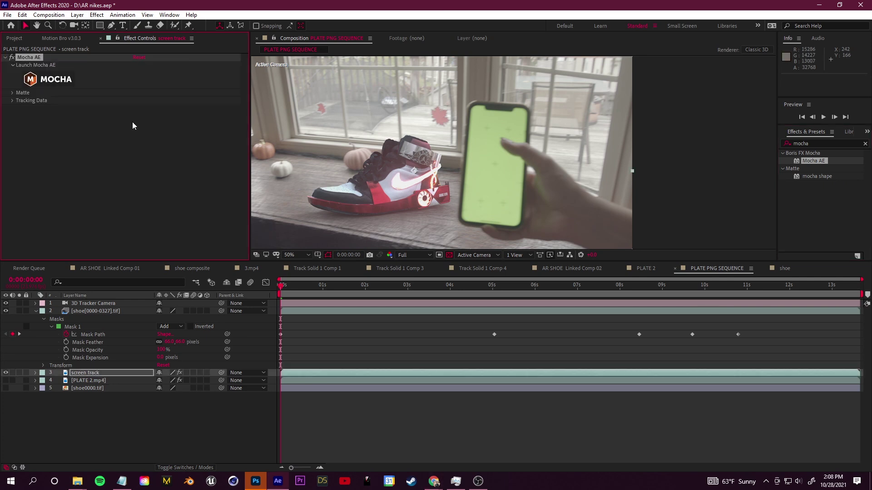
click(51, 79)
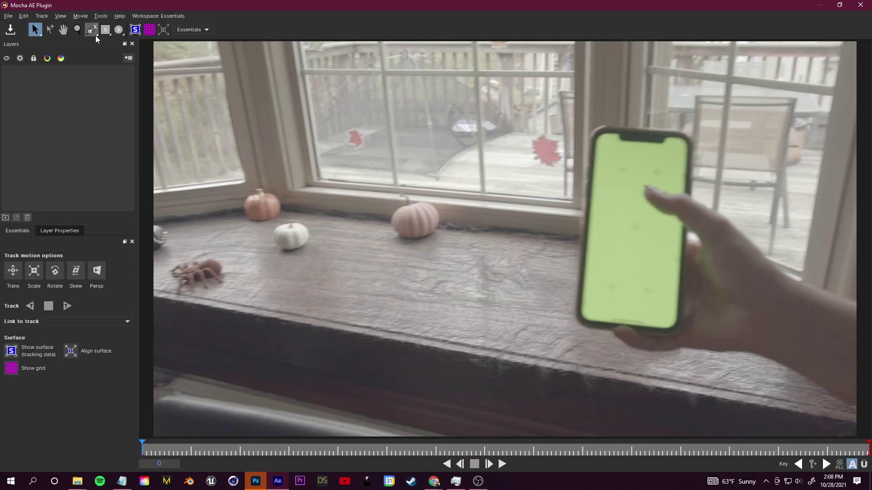
Draw a closed X-spline around the phone's outer edge on the first frame.
click(689, 140)
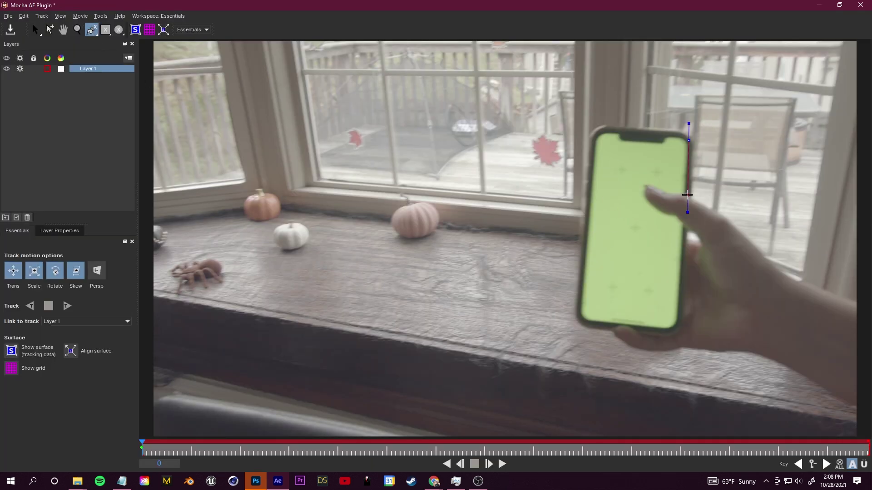
click(679, 317)
click(667, 336)
click(585, 327)
click(576, 316)
click(582, 221)
click(589, 135)
click(605, 126)
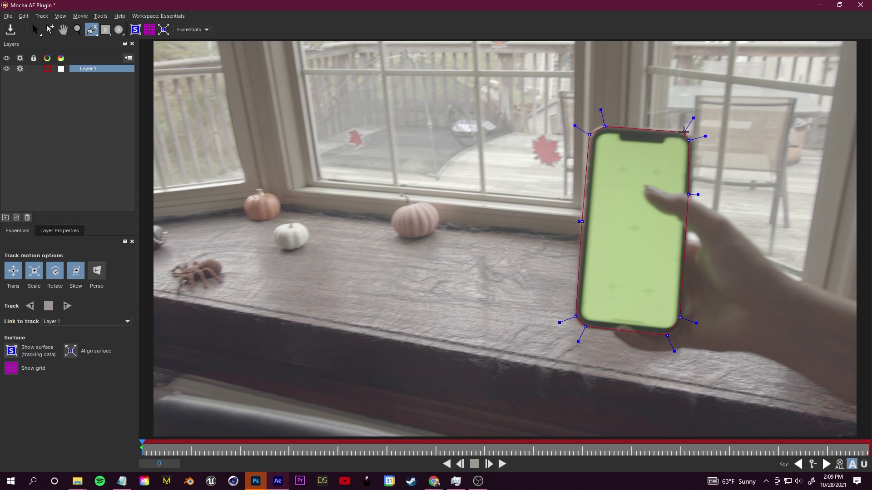
right_click(685, 133)
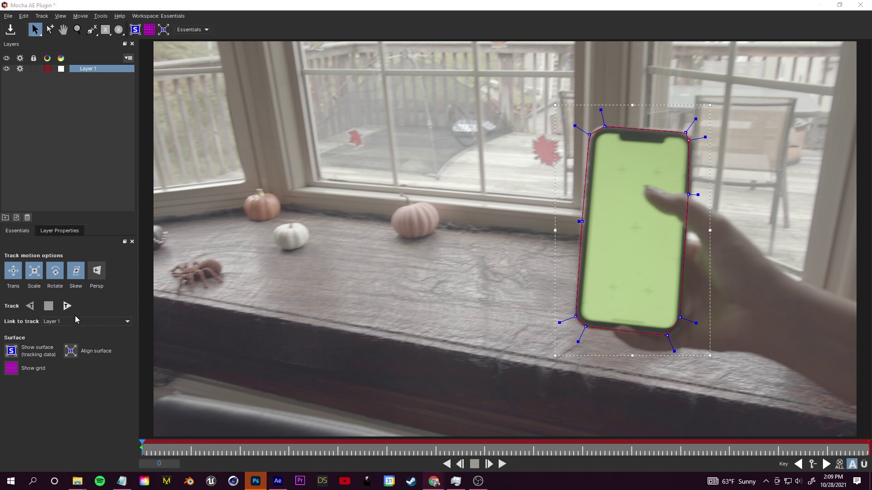
Track the phone shape forward through the clip, name its layer "tracking data" and return to After Effects.
click(67, 306)
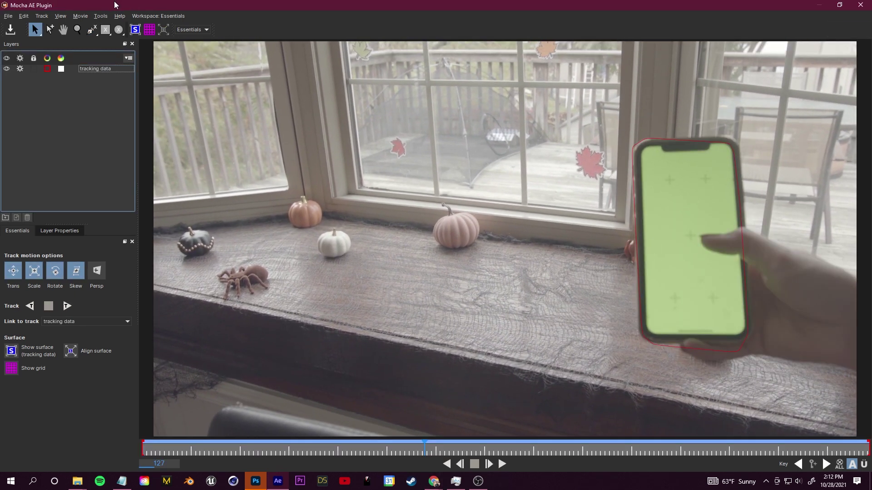
click(859, 5)
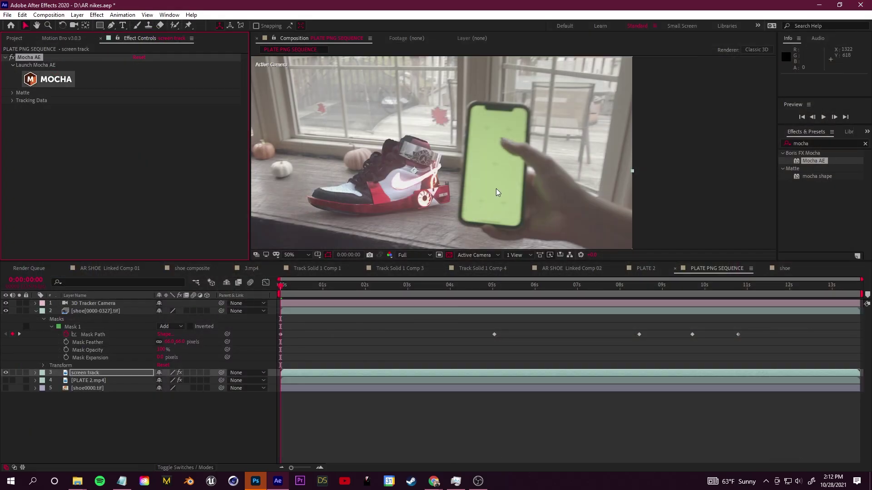
Create the Mocha track data on the screen track layer from the tracked phone shape.
click(13, 100)
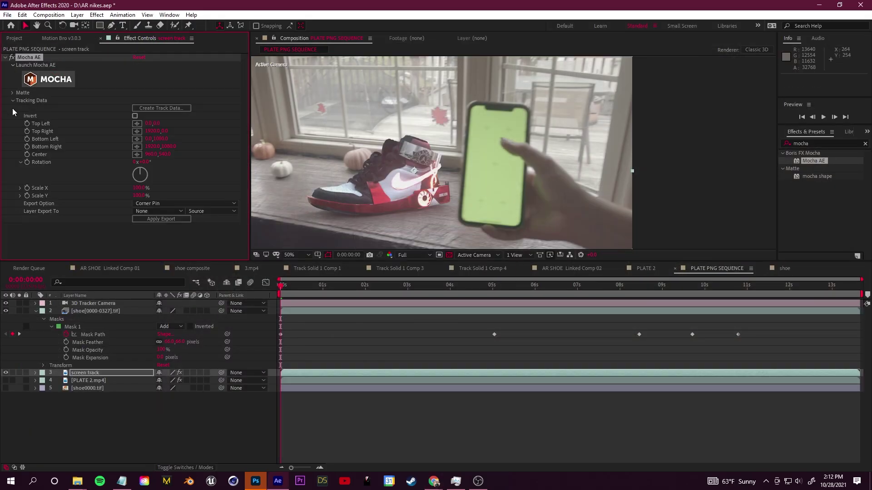
click(158, 108)
click(453, 239)
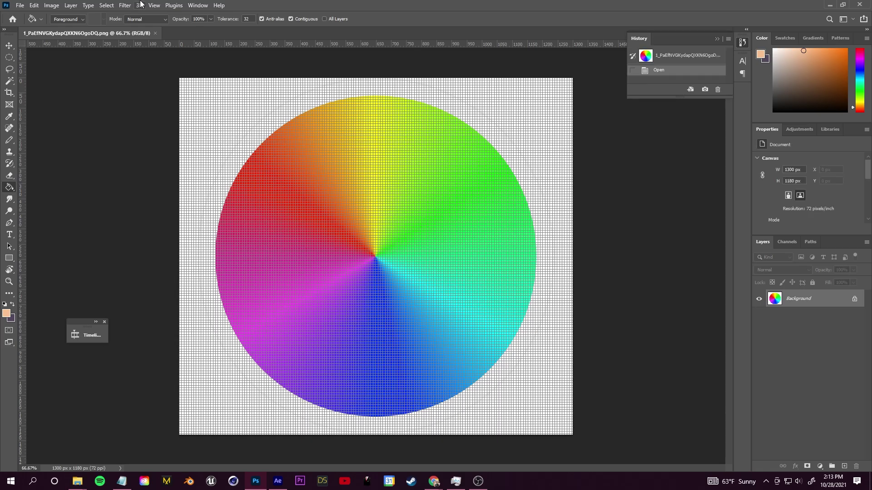
Switch to Photoshop and hide the grid covering the color wheel image.
click(153, 5)
click(163, 189)
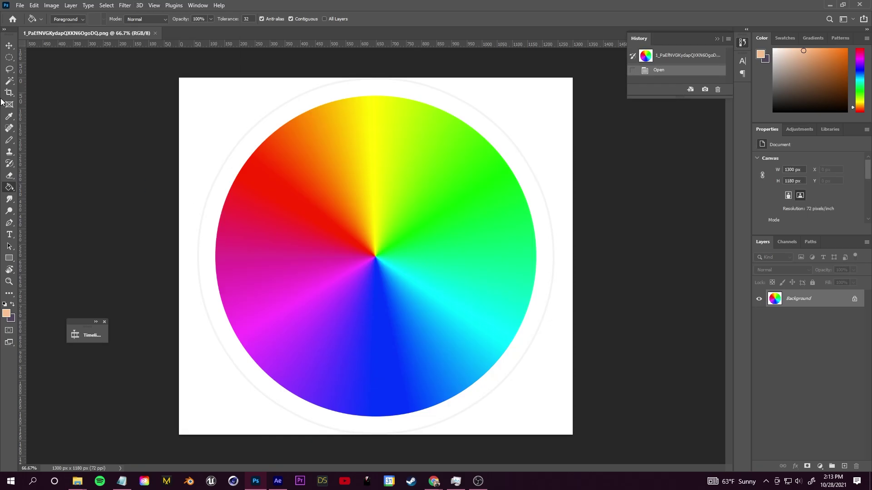
Select the white area around the color wheel with the Magic Wand, convert Background to Layer 0, delete the area and deselect.
click(9, 81)
click(189, 123)
key(shift+BackSpace)
key(Return)
right_click(803, 301)
click(774, 306)
click(510, 142)
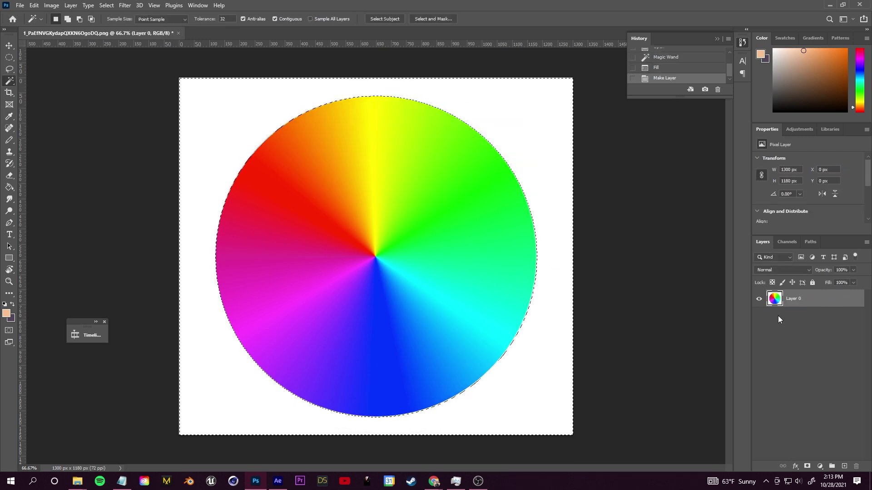
key(Delete)
click(107, 5)
click(114, 24)
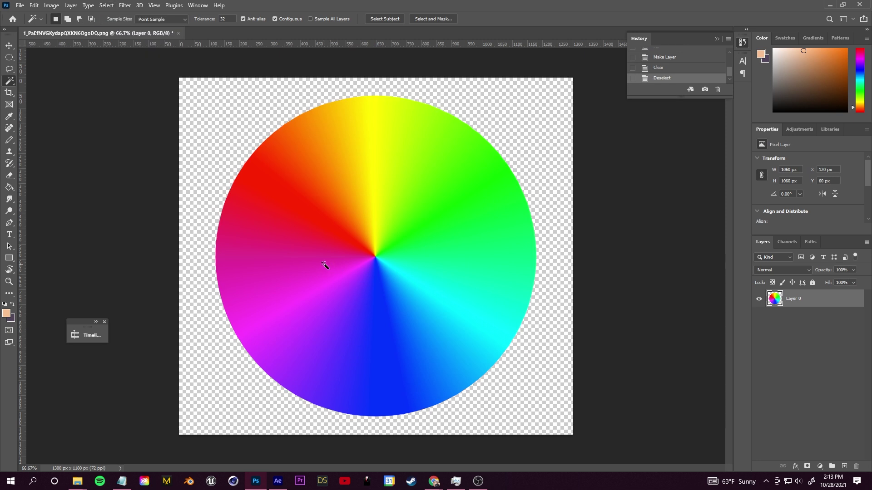
Save the cut-out color wheel as a PNG named HUE PNG in the AR SHOE VID folder.
alt+scroll(327, 263, down, 5)
click(20, 5)
click(46, 115)
click(298, 322)
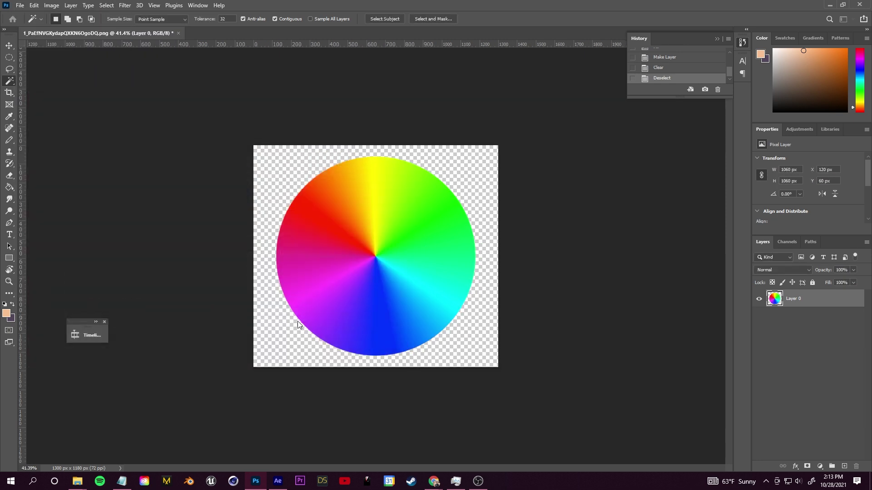
click(207, 207)
click(204, 280)
click(217, 195)
text(HUE PNG)
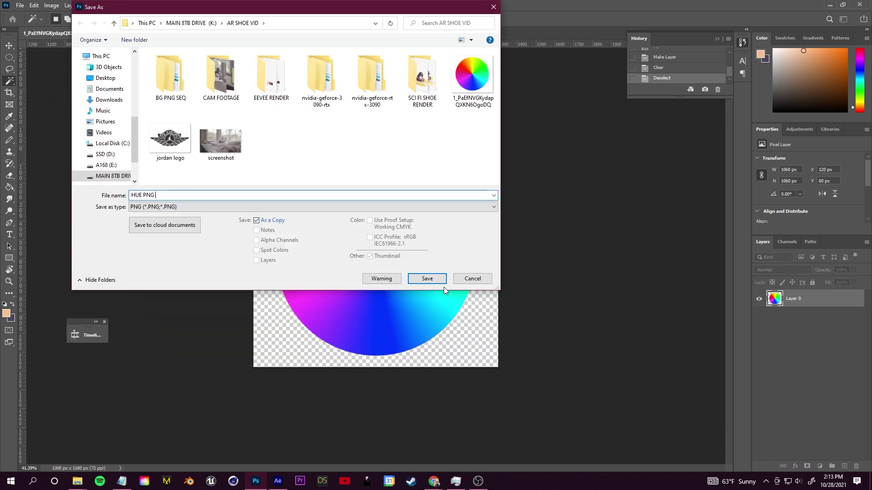
In After Effects, pre-compose the HUE PNG.png layer into a composition named SCREEN UI.
right_click(89, 303)
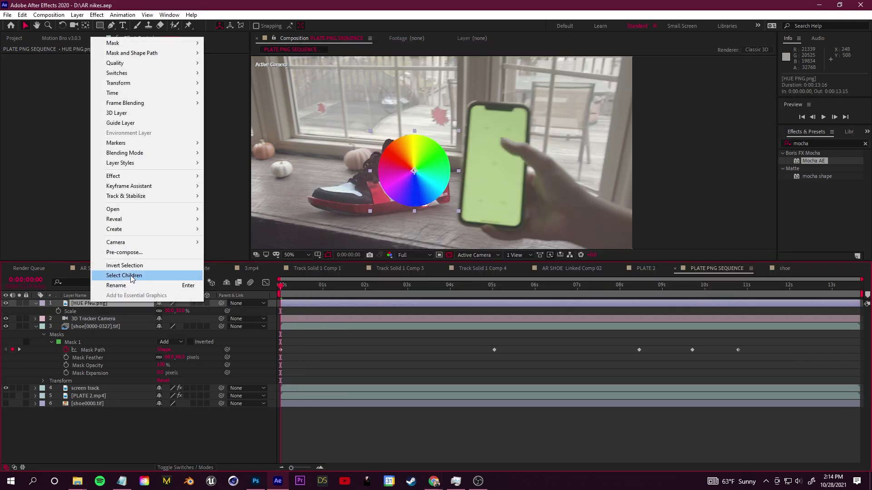
click(177, 274)
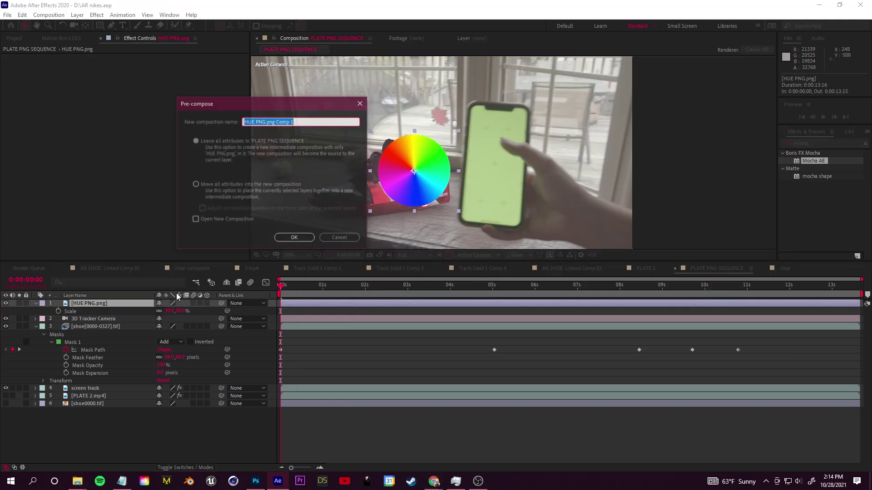
text(SCREEN UI)
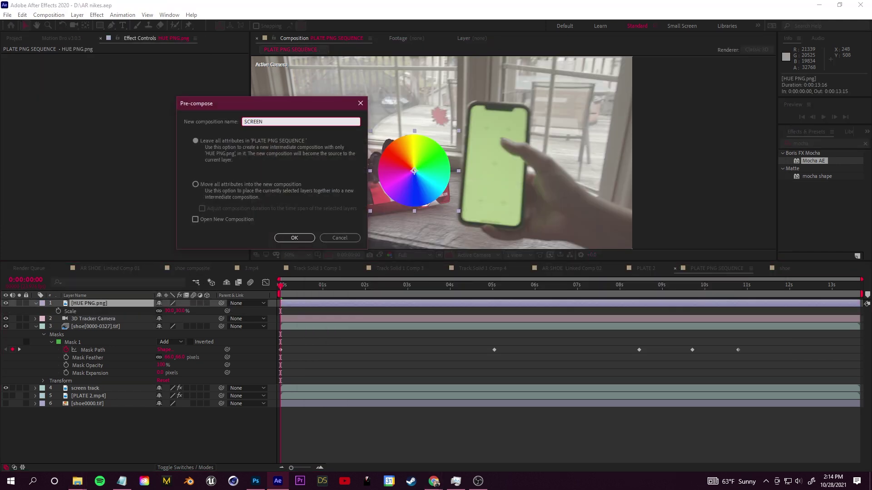
key(Return)
Open the SCREEN UI composition and change its frame size to a portrait 1546 x 2545 px.
double_click(136, 303)
click(48, 14)
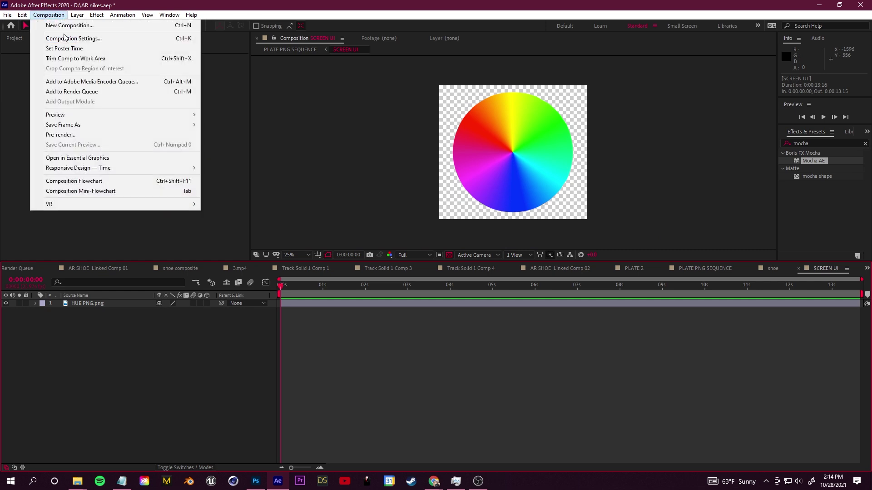
click(64, 37)
drag(128, 151, 295, 150)
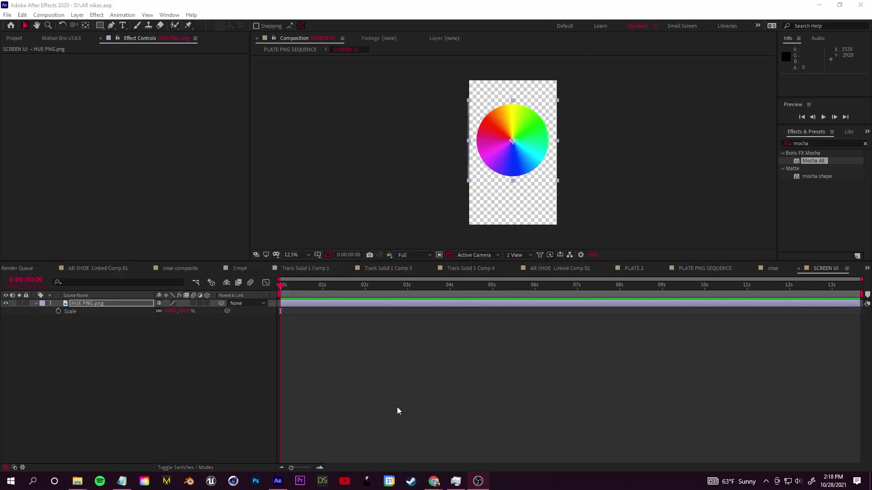
Add a dark gray solid with color 212121 as the background of the SCREEN UI composition.
right_click(114, 348)
mouse_move(182, 354)
click(279, 382)
click(247, 271)
click(82, 255)
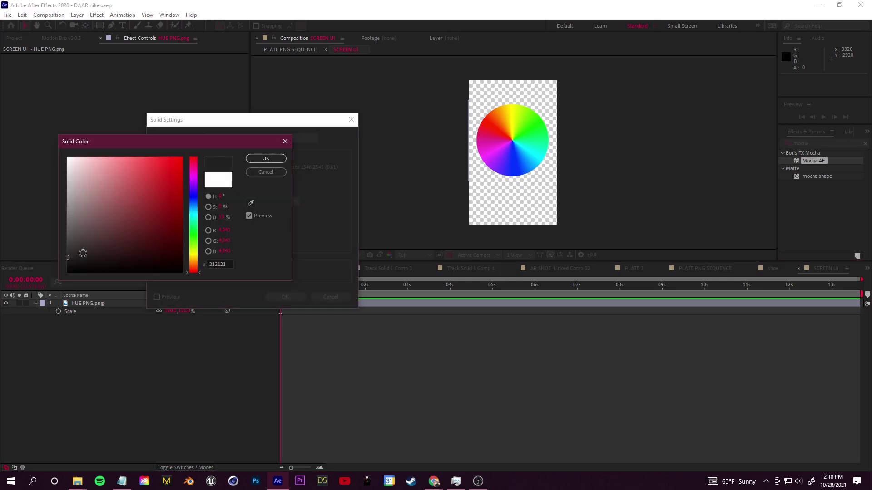
click(265, 158)
click(285, 296)
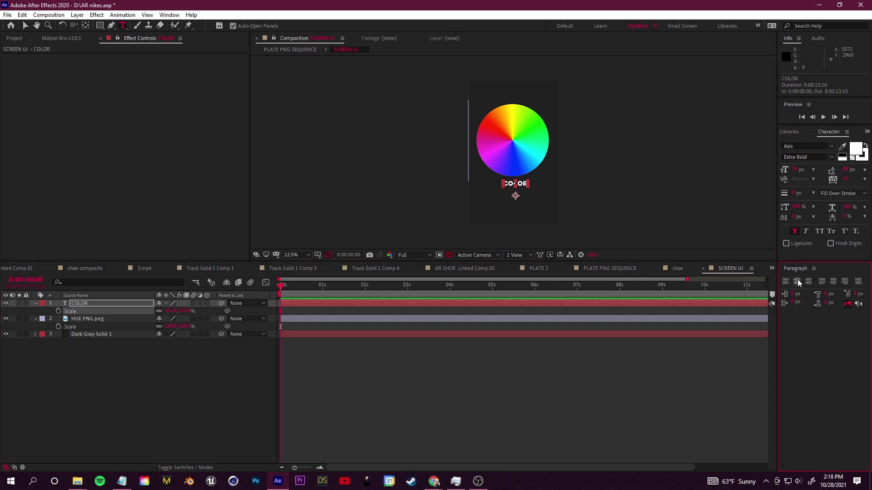
Copy the screen track layer's Anchor Point X value of 960 to the SCREEN UI layer's anchor point in PLATE PNG SEQUENCE.
key(comma)
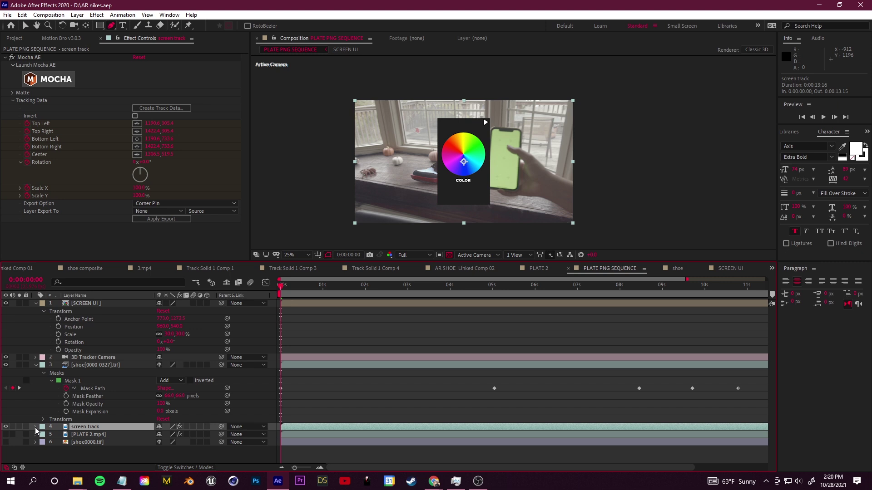
click(35, 427)
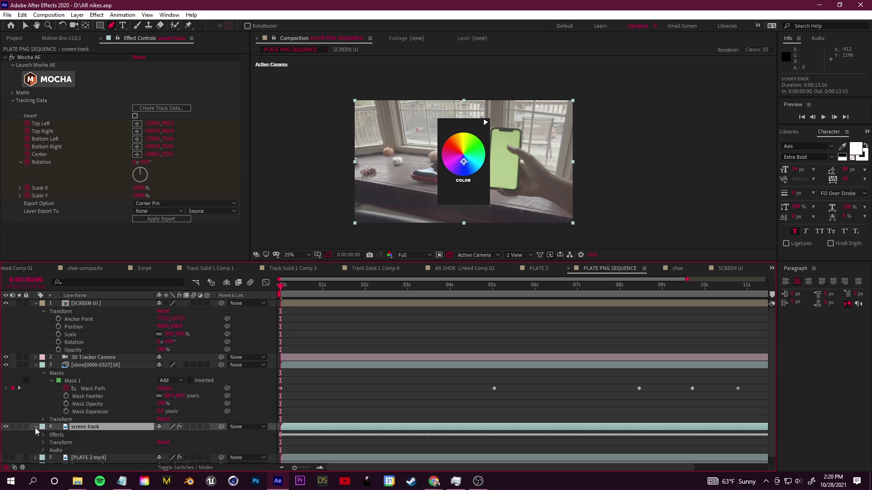
click(43, 443)
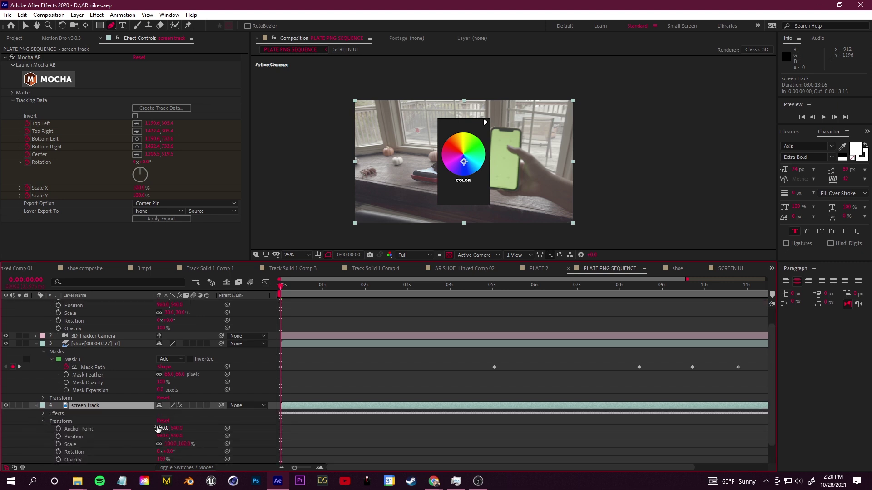
scroll(107, 351, up, 1)
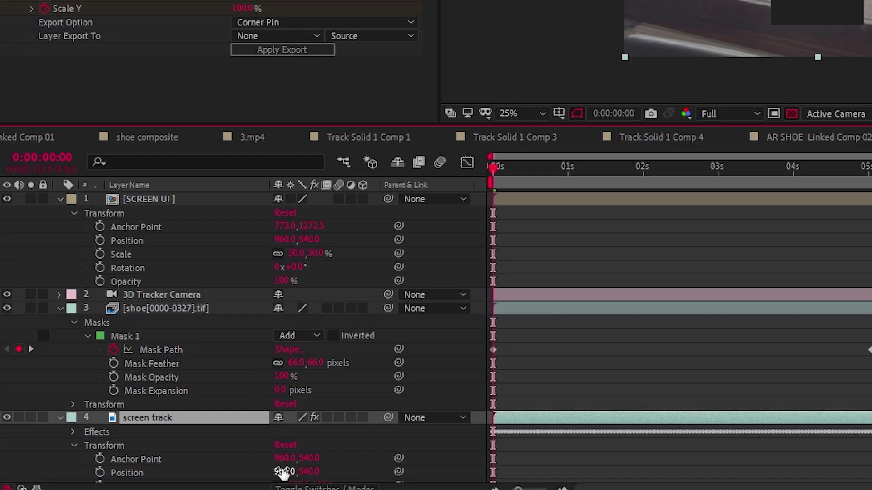
click(162, 450)
key(ctrl+c)
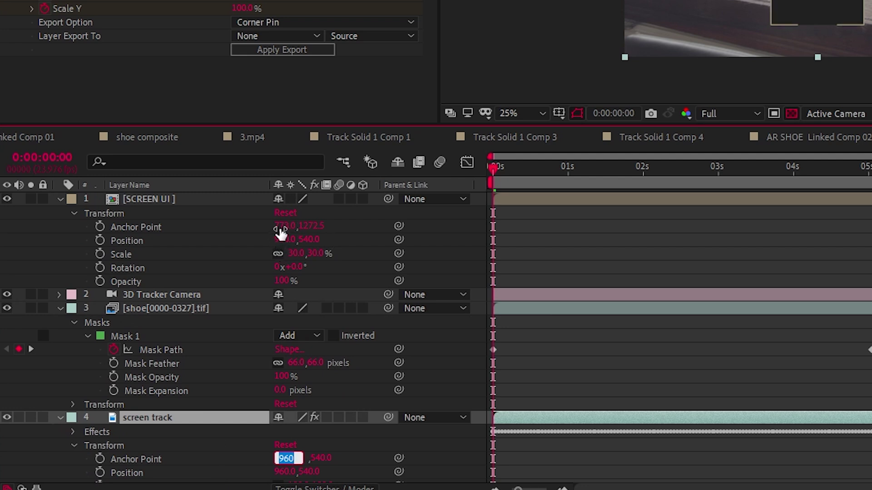
click(238, 233)
click(280, 227)
key(ctrl+v)
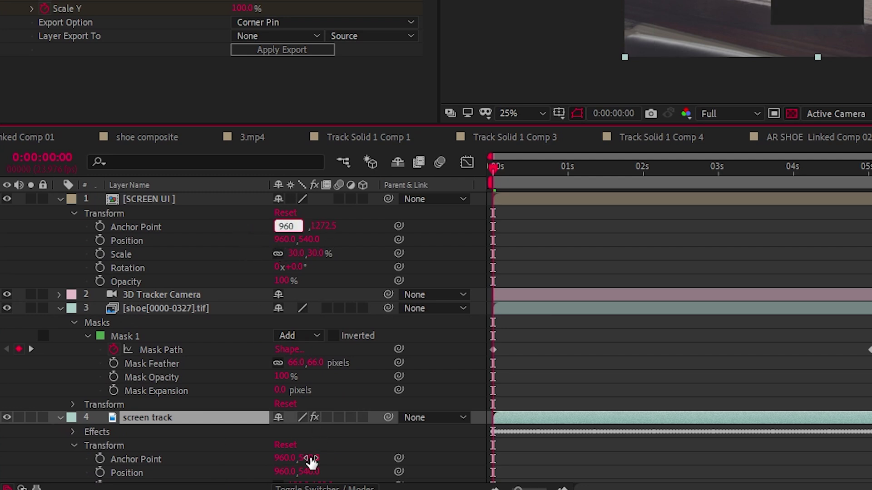
Copy the screen track layer's Anchor Point Y value of 540 to the SCREEN UI layer's anchor point.
click(310, 458)
key(ctrl+c)
click(313, 227)
click(311, 226)
key(ctrl+v)
click(357, 242)
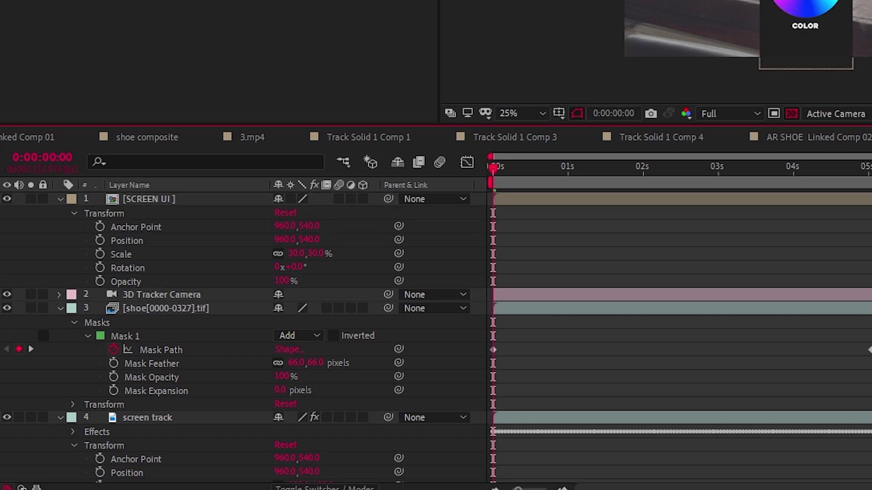
Export the screen track layer's Mocha tracking data to the SCREEN UI layer as Corner Pin (Support Motion Blur).
click(172, 419)
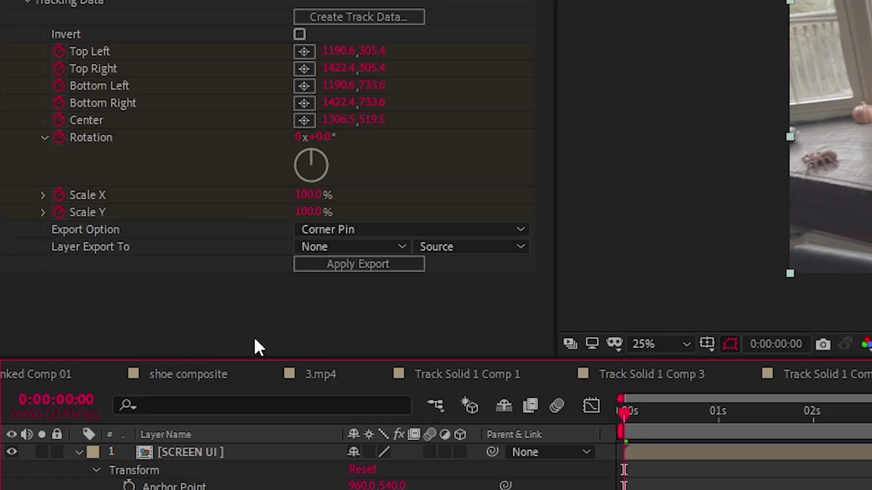
click(174, 204)
click(397, 274)
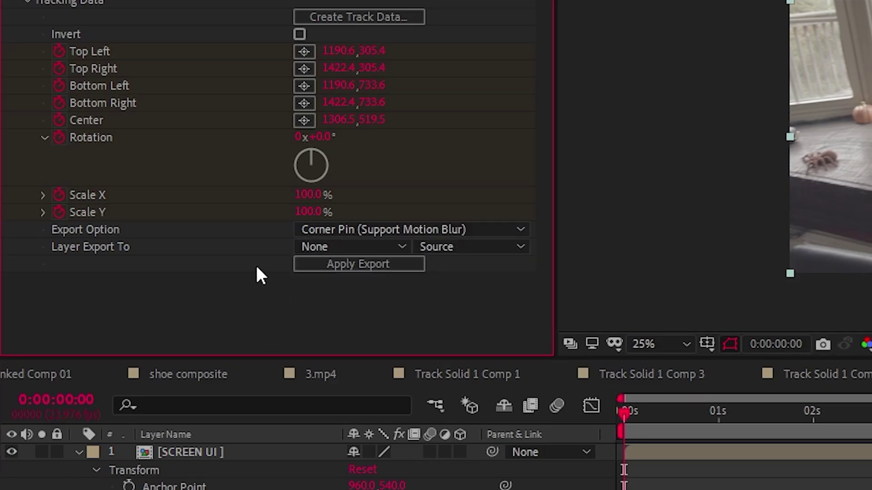
click(340, 247)
click(380, 299)
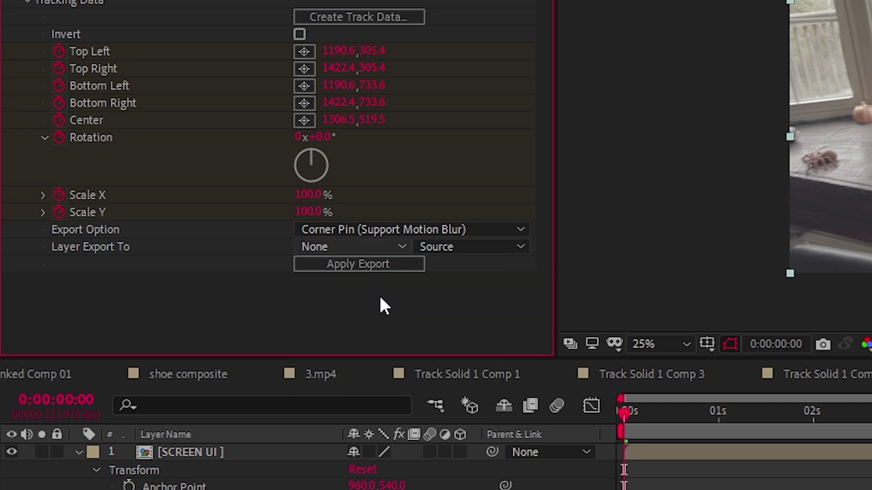
click(393, 263)
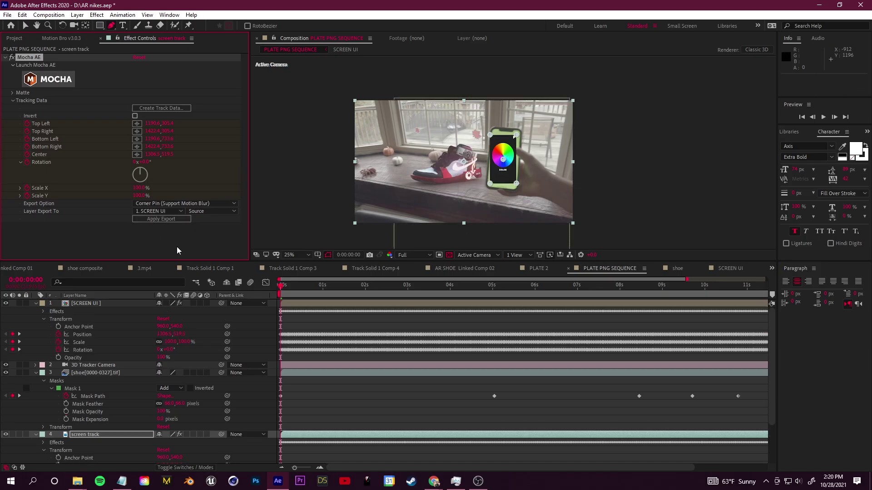
Take a closer look at the pinned phone screen and save the project.
key(period)
key(period)
click(7, 15)
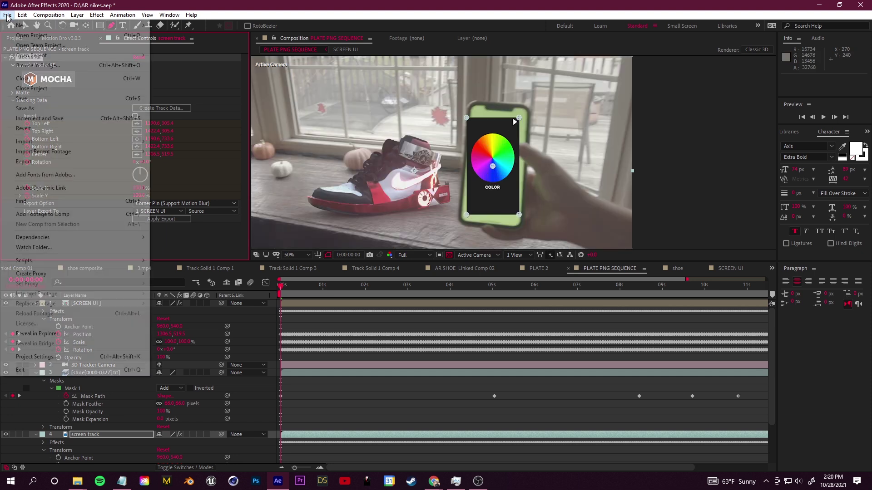
click(23, 98)
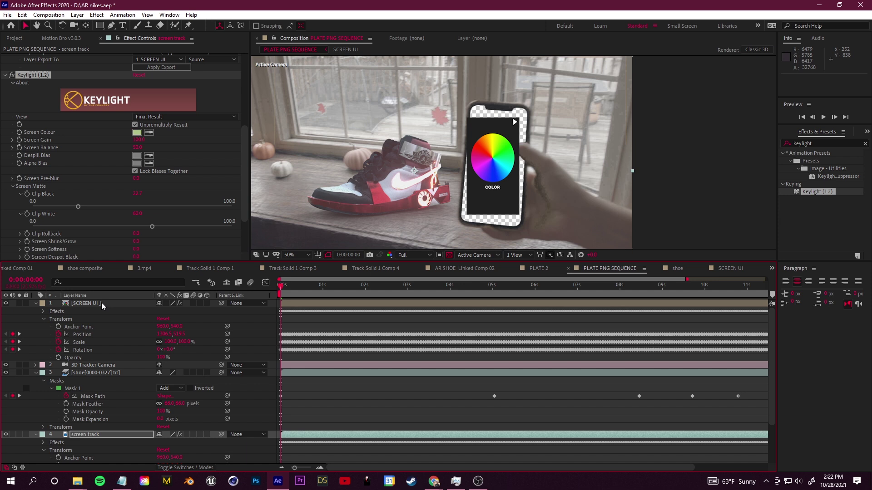
Move the SCREEN UI layer directly beneath the keyed screen track layer.
drag(86, 303, 99, 431)
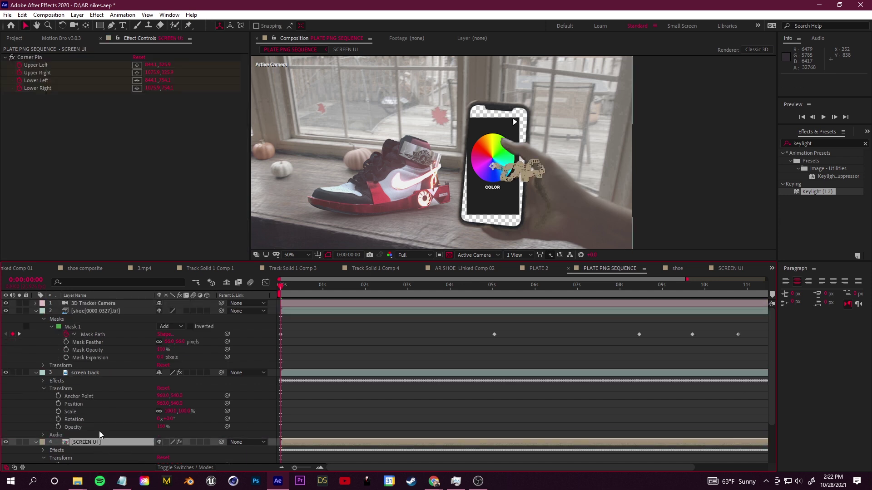
click(69, 442)
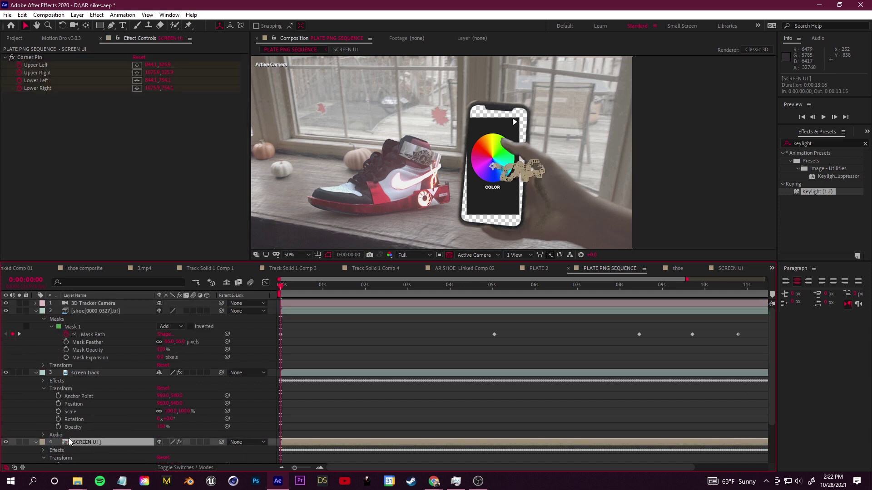
click(34, 442)
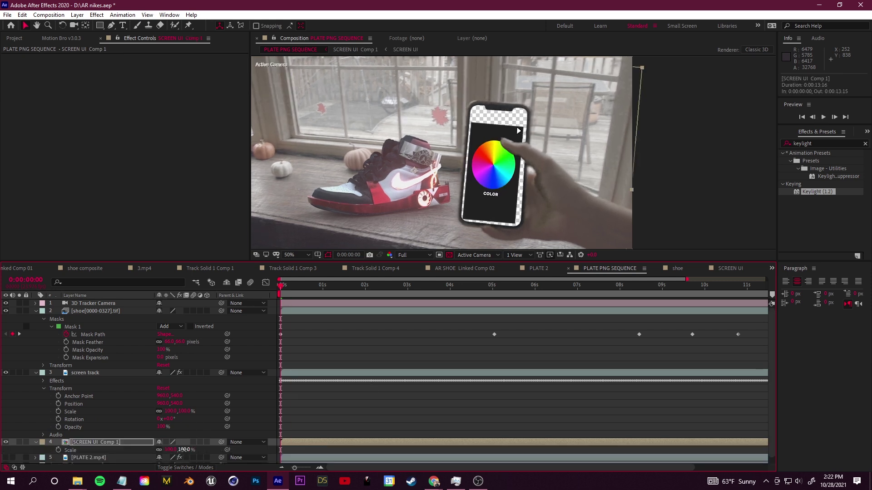
Scale up the SCREEN UI Comp 1 layer and reposition it to fill the phone's transparent screen area.
drag(185, 450, 193, 450)
drag(493, 205, 526, 169)
click(35, 442)
Reposition the white triangle in the SCREEN UI composition, return to PLATE PNG SEQUENCE and preview the composite.
double_click(525, 169)
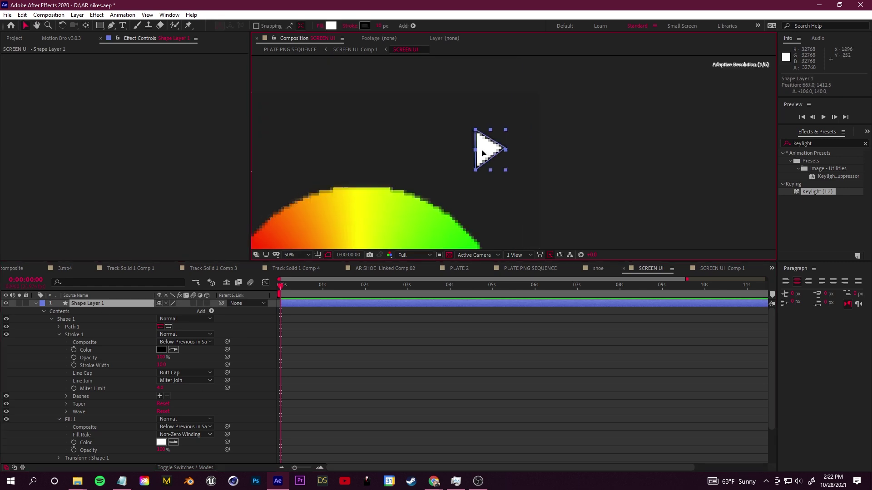
click(535, 270)
click(413, 255)
click(411, 280)
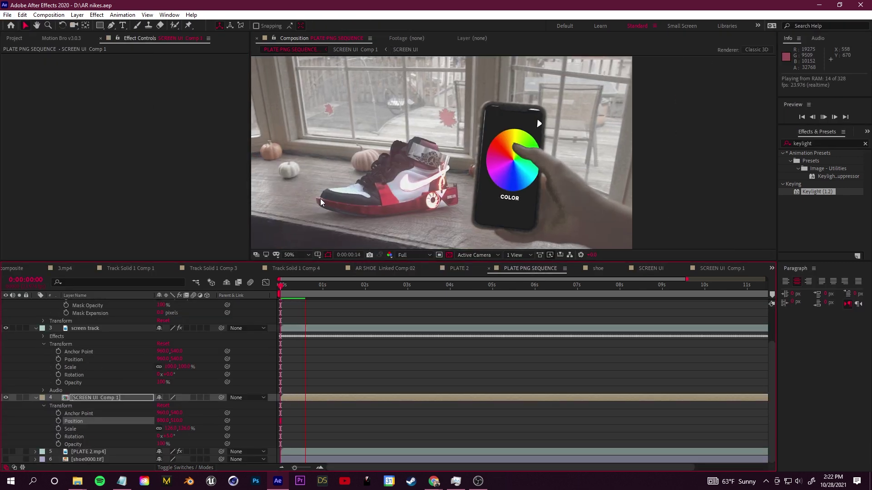
click(557, 313)
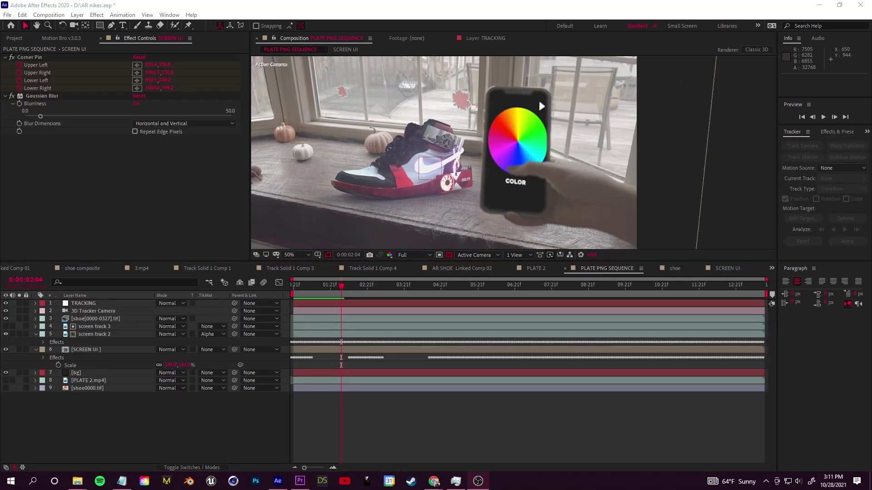
Pre-compose all selected layers of PLATE PNG SEQUENCE into a single composition.
right_click(91, 321)
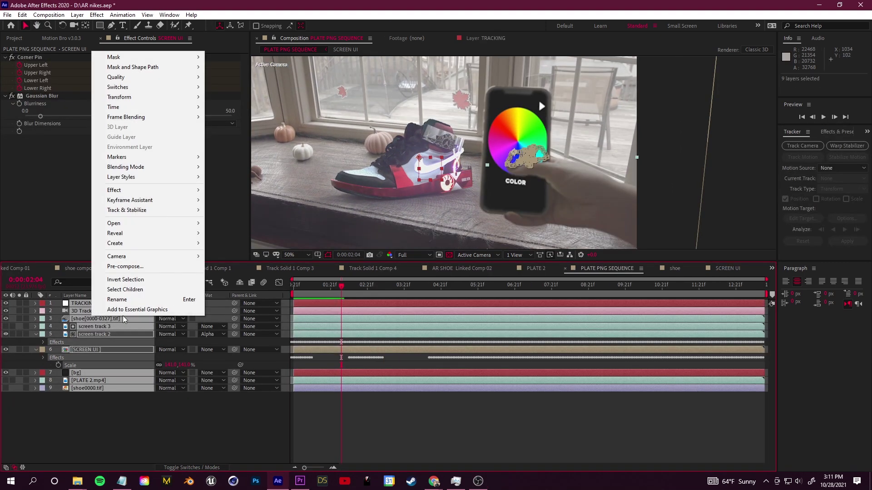
click(131, 269)
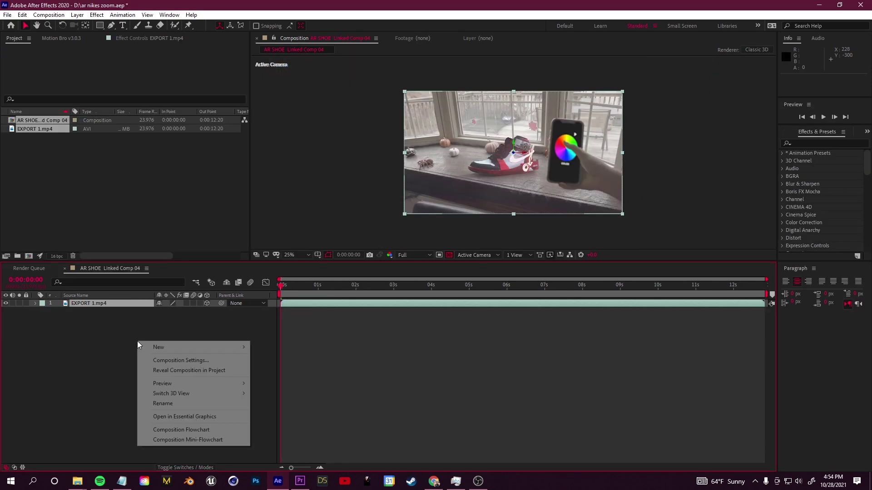
Add a two-node camera with the 35mm preset above the EXPORT 1.mp4 layer.
mouse_move(158, 347)
click(338, 390)
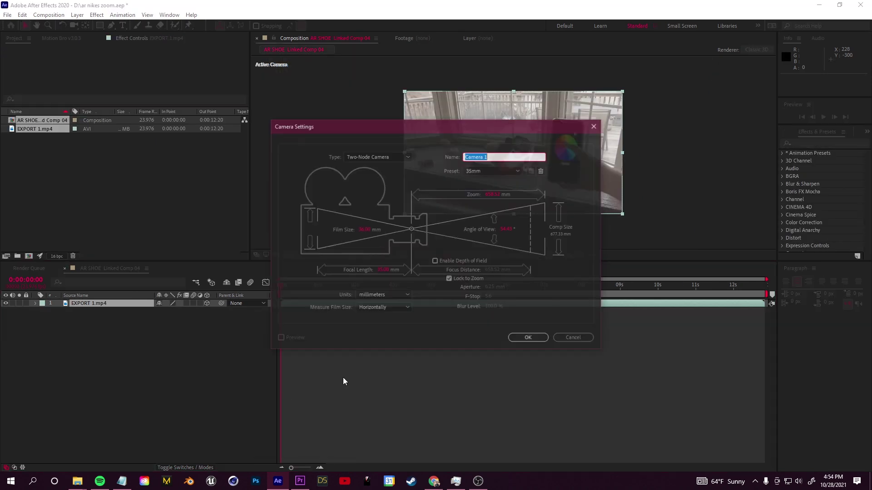
click(521, 335)
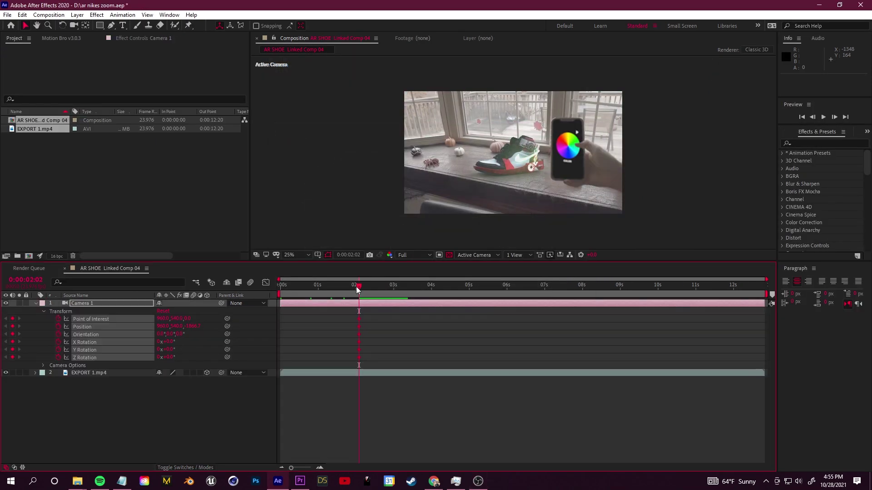
Animate the camera's Point of Interest and Position from 0:00:02:02 to the 3-second mark and preview the move.
drag(359, 288, 393, 293)
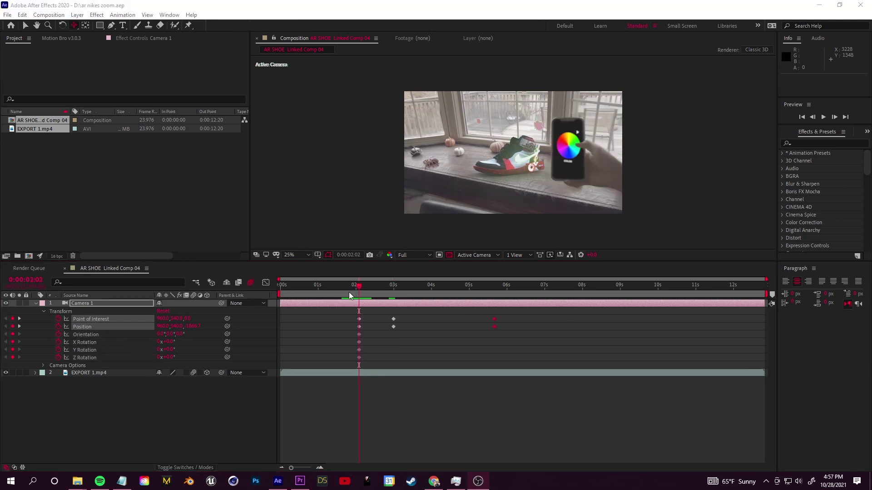
drag(387, 291, 351, 296)
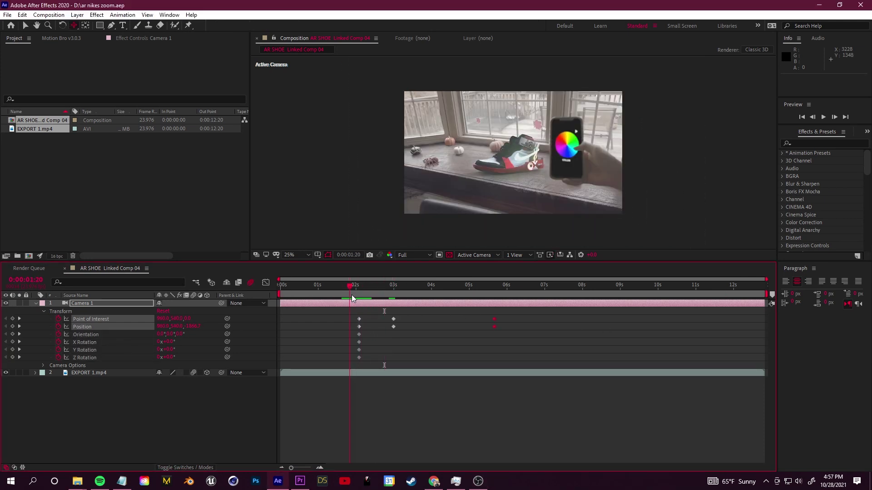
key(space)
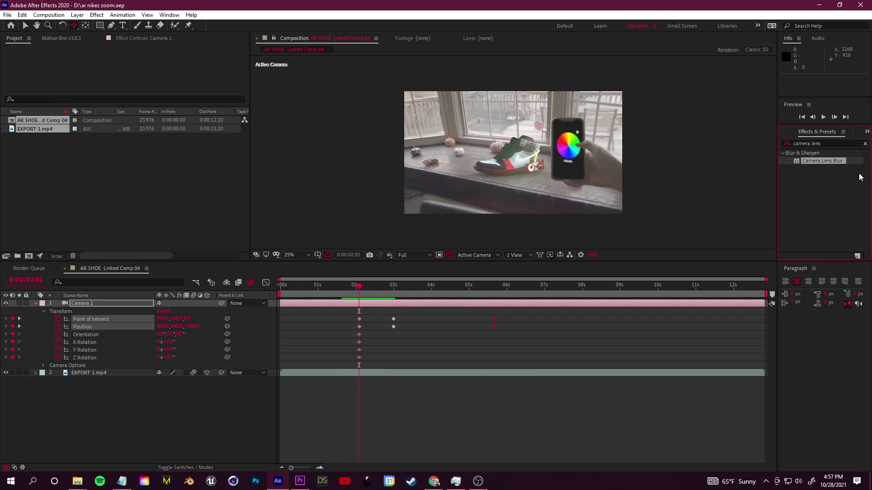
Apply Camera Lens Blur to the EXPORT 1.mp4 layer and go to about 2.5 seconds in the timeline.
drag(822, 160, 83, 375)
click(376, 286)
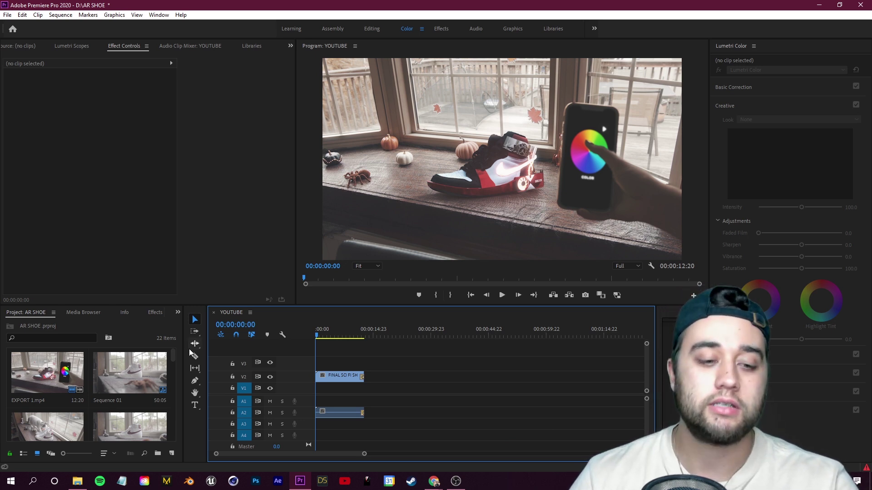
Switch to Blender and export the shoe scene in glTF 2.0 (.glb/.gltf) format.
click(171, 486)
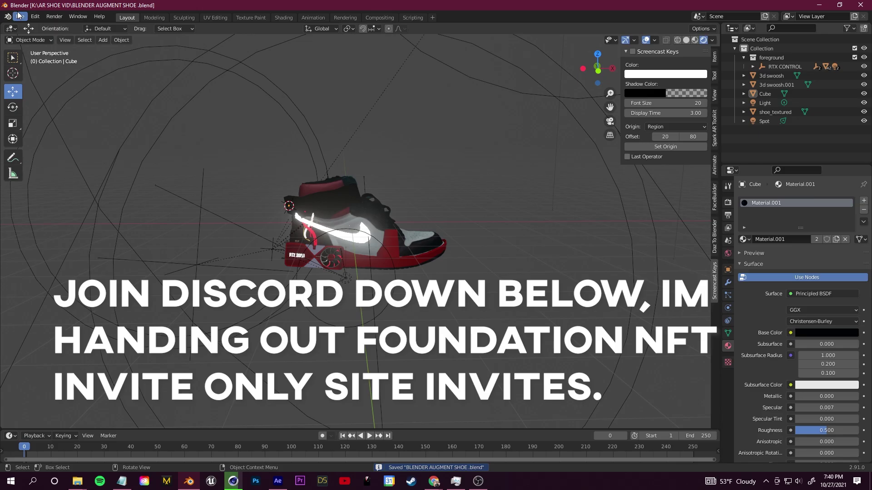
click(20, 17)
mouse_move(59, 149)
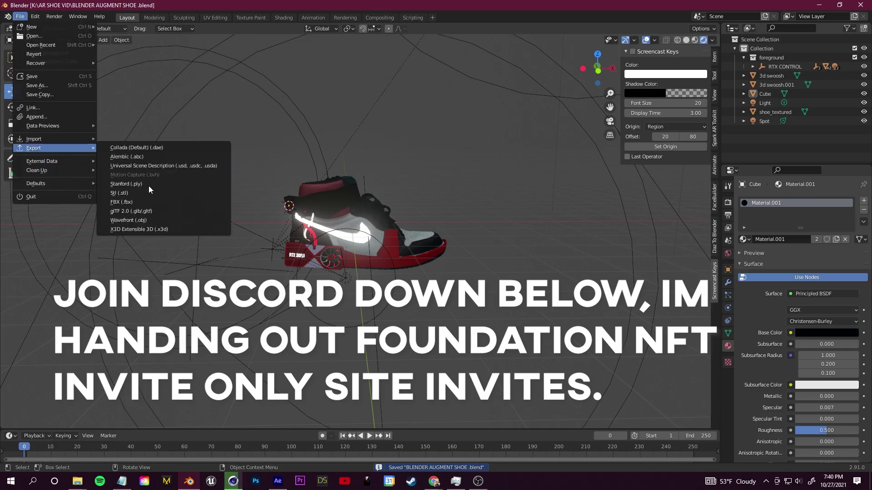
click(141, 212)
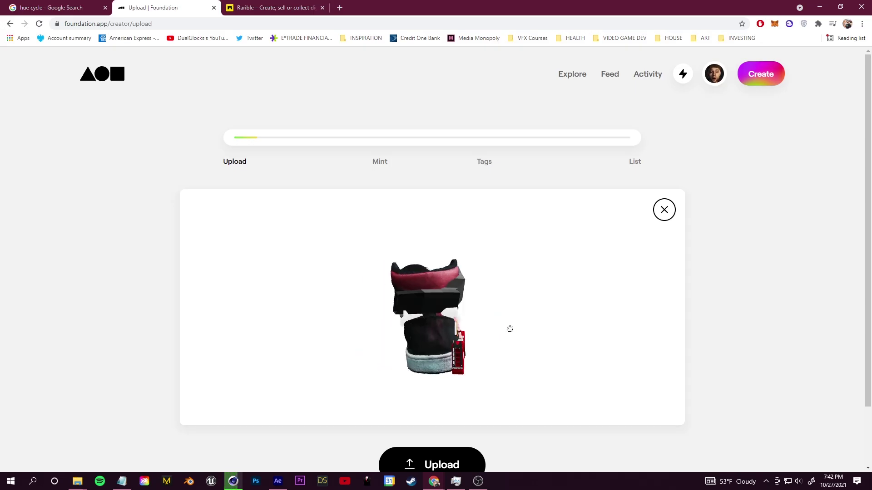
Rotate the 3D shoe in the Foundation upload preview to examine its side.
drag(508, 327, 489, 349)
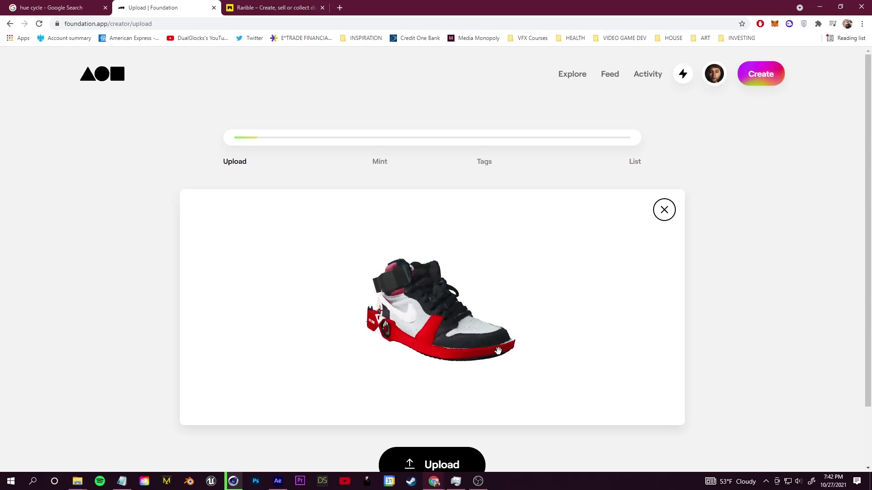